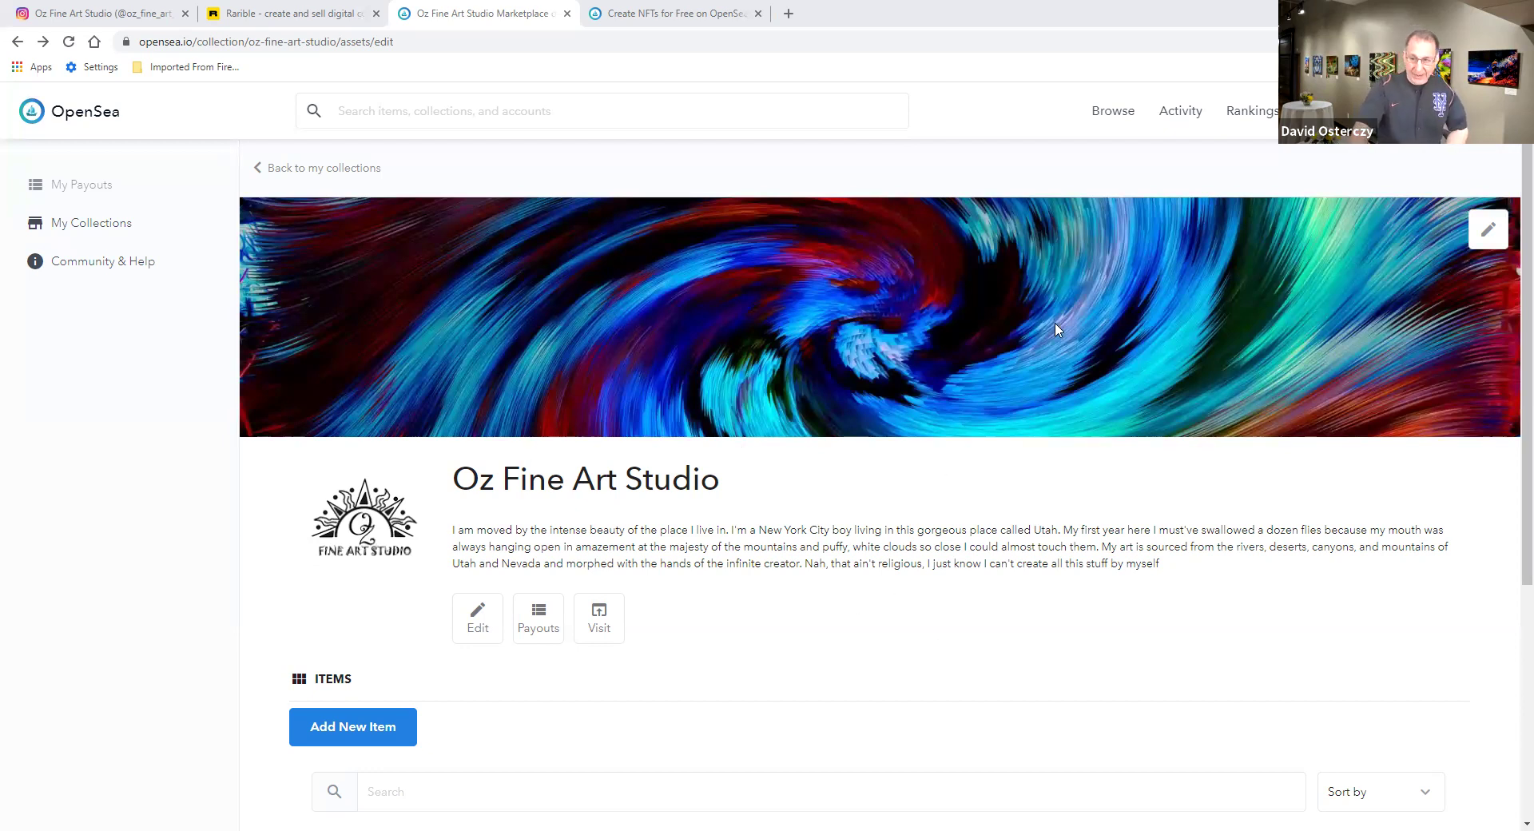
- Open the Create new item form in Oz Fine Art Studio and place the caret at the address end
{"action": "scroll", "coordinate": [989, 369], "scroll_direction": "down", "scroll_amount": 4}
{"action": "scroll", "coordinate": [992, 375], "scroll_direction": "up", "scroll_amount": 4}
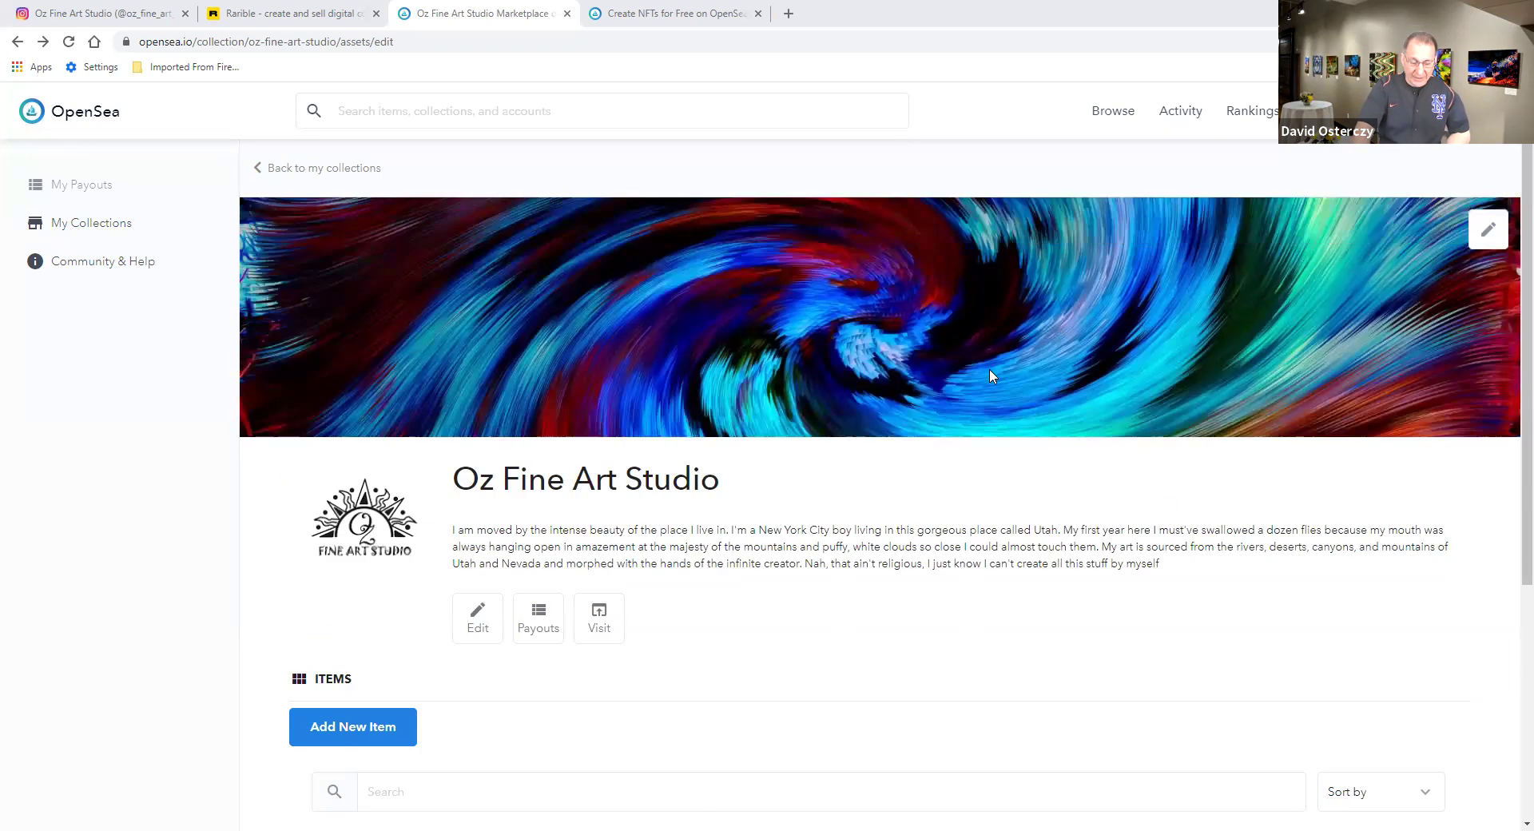
{"action": "scroll", "coordinate": [990, 374], "scroll_direction": "down", "scroll_amount": 2}
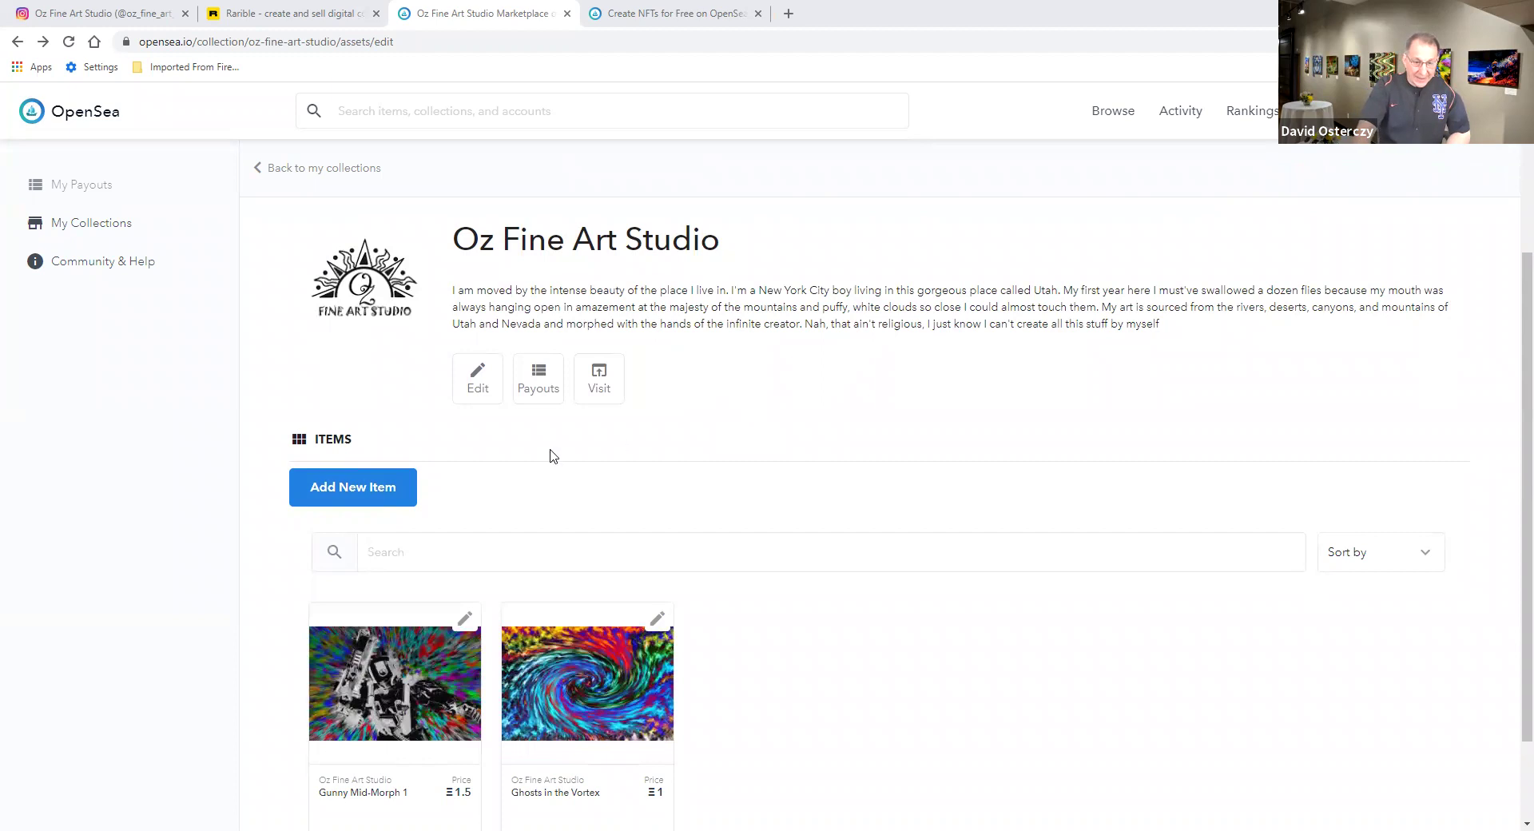
{"action": "left_click", "coordinate": [349, 493]}
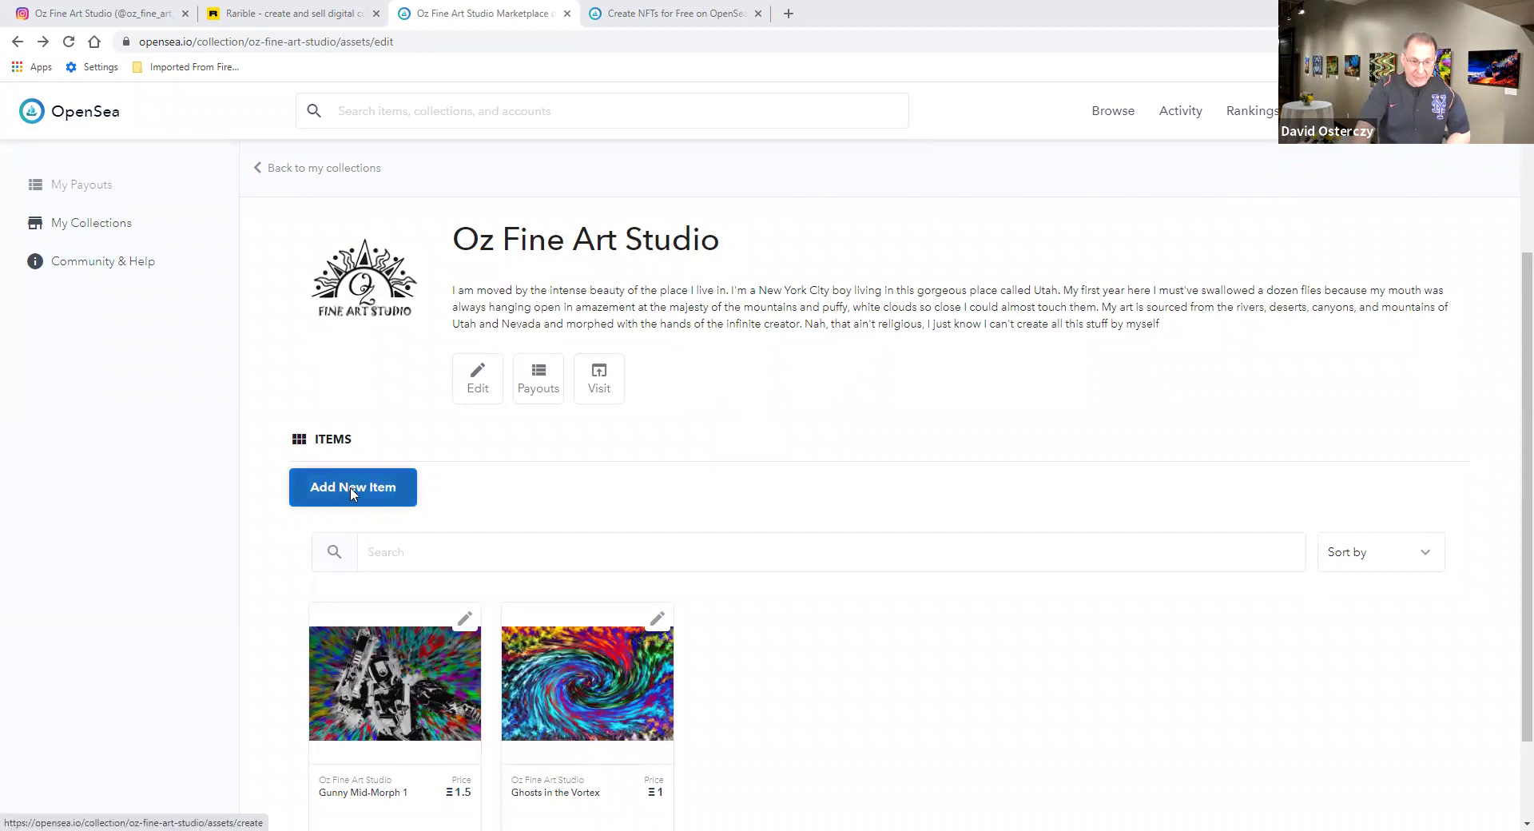
{"action": "left_click", "coordinate": [472, 41]}
{"action": "left_click", "coordinate": [476, 39]}
{"action": "scroll", "coordinate": [740, 270], "scroll_direction": "down", "scroll_amount": 7}
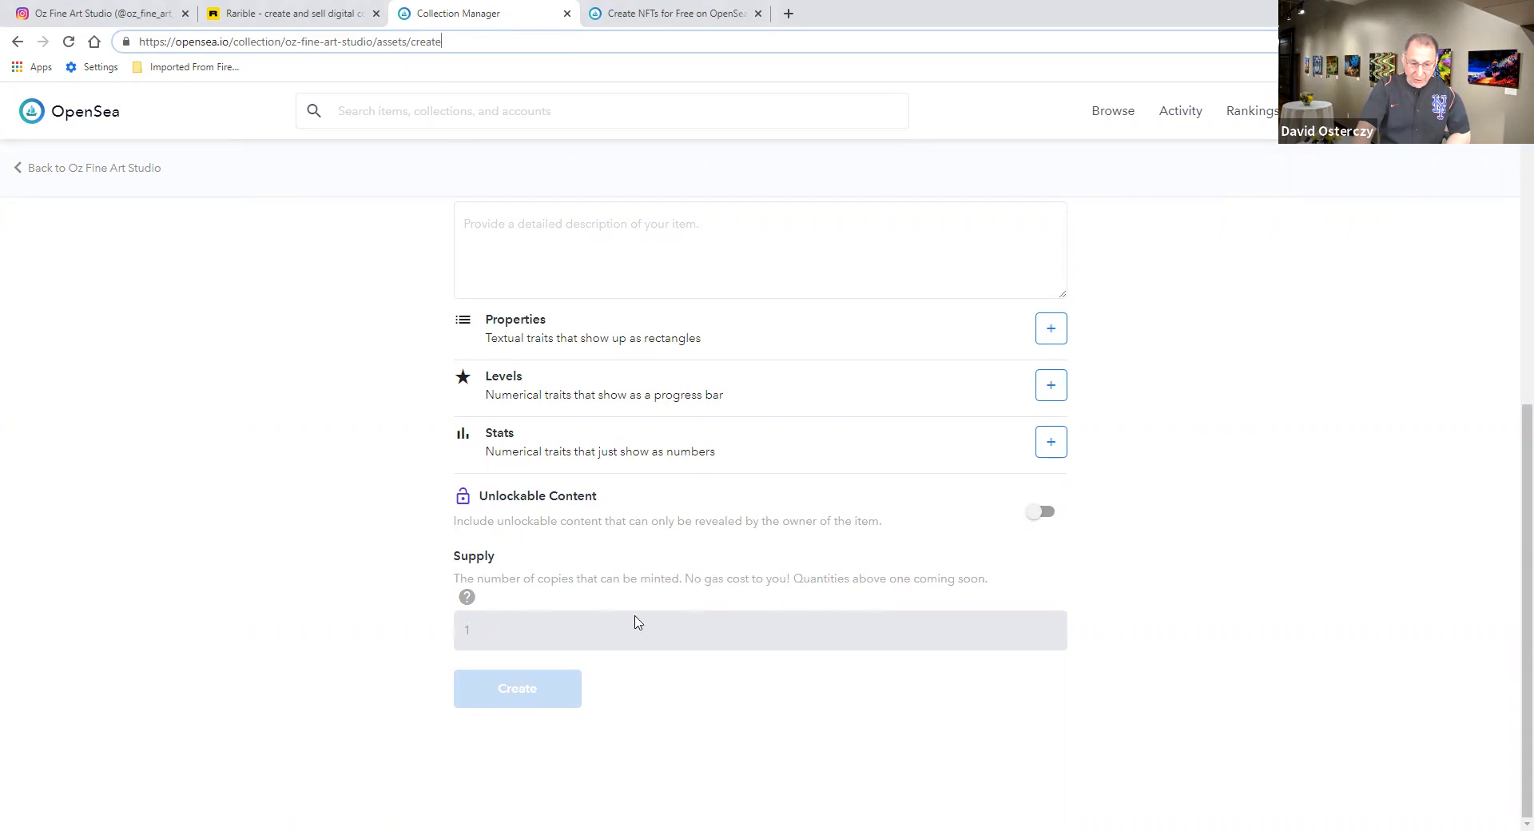
{"action": "scroll", "coordinate": [823, 499], "scroll_direction": "up", "scroll_amount": 7}
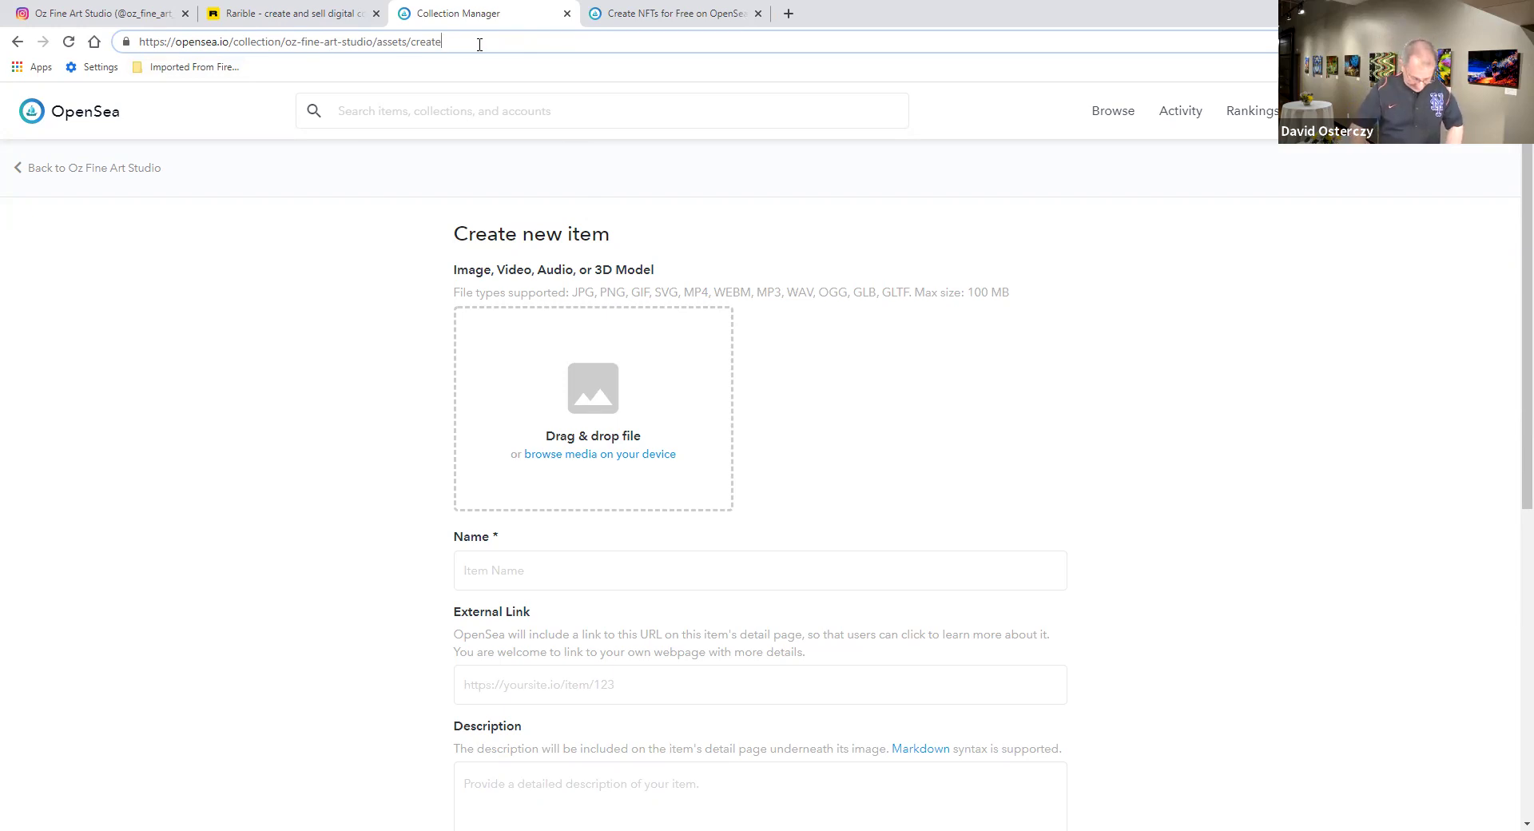
- Append ?enable_supply=true to the address, reload the form, and select the Supply value of 1
{"action": "type", "text": "?enable_supply=true"}
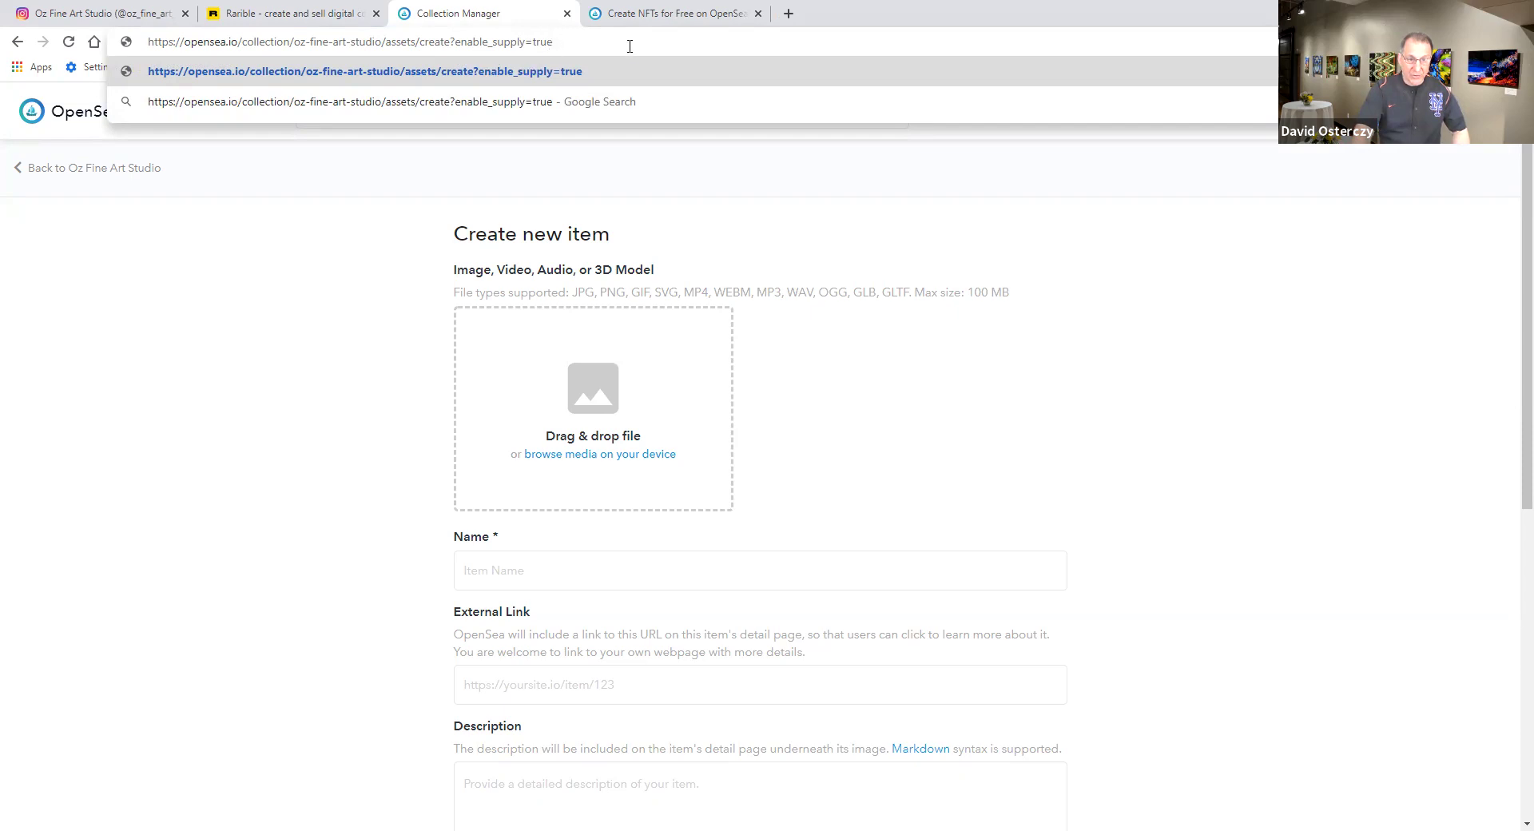
{"action": "key", "text": "Return"}
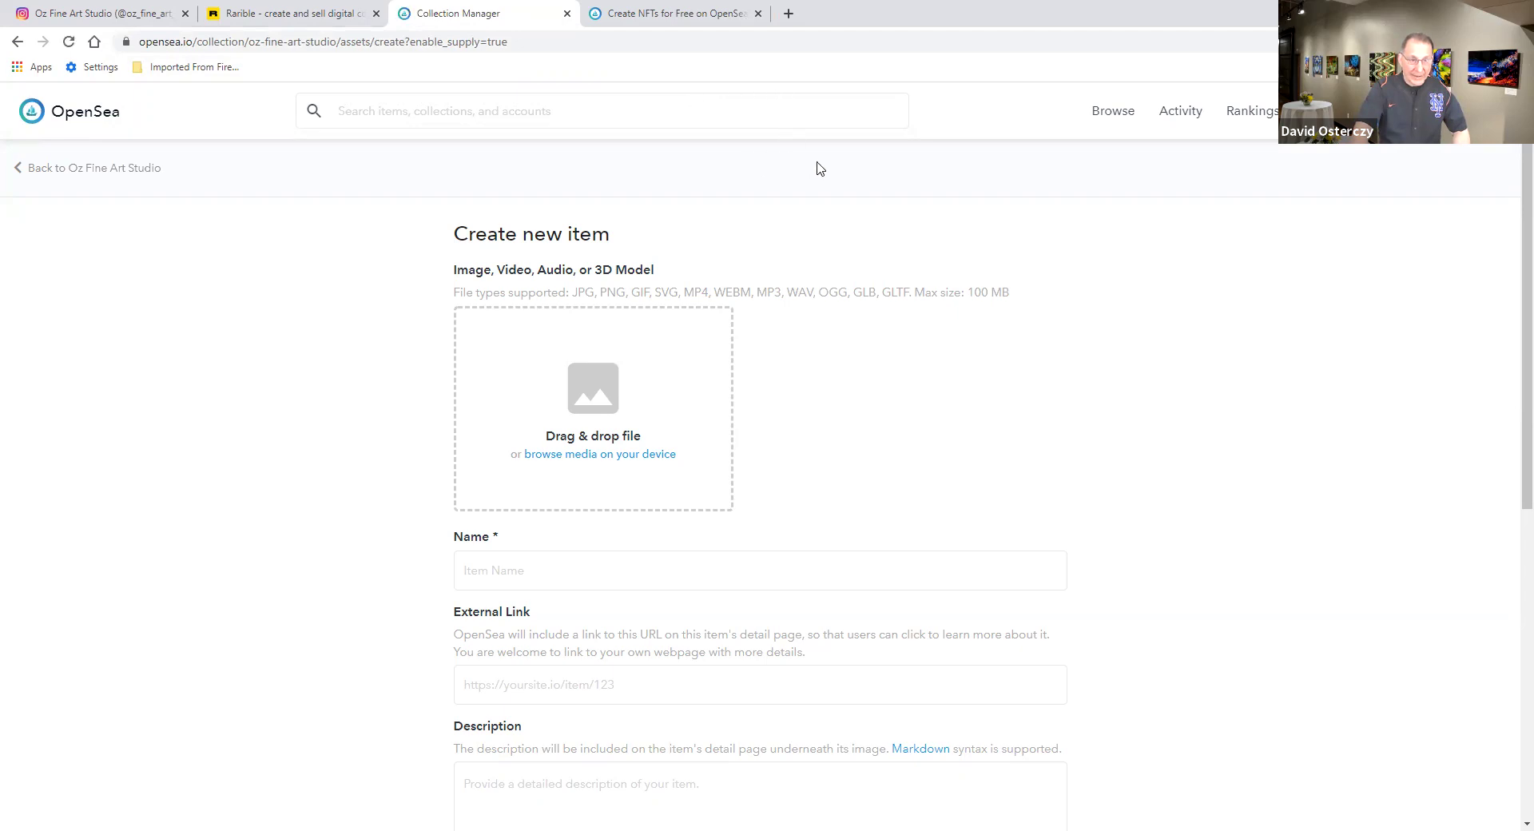
{"action": "scroll", "coordinate": [863, 177], "scroll_direction": "down", "scroll_amount": 6}
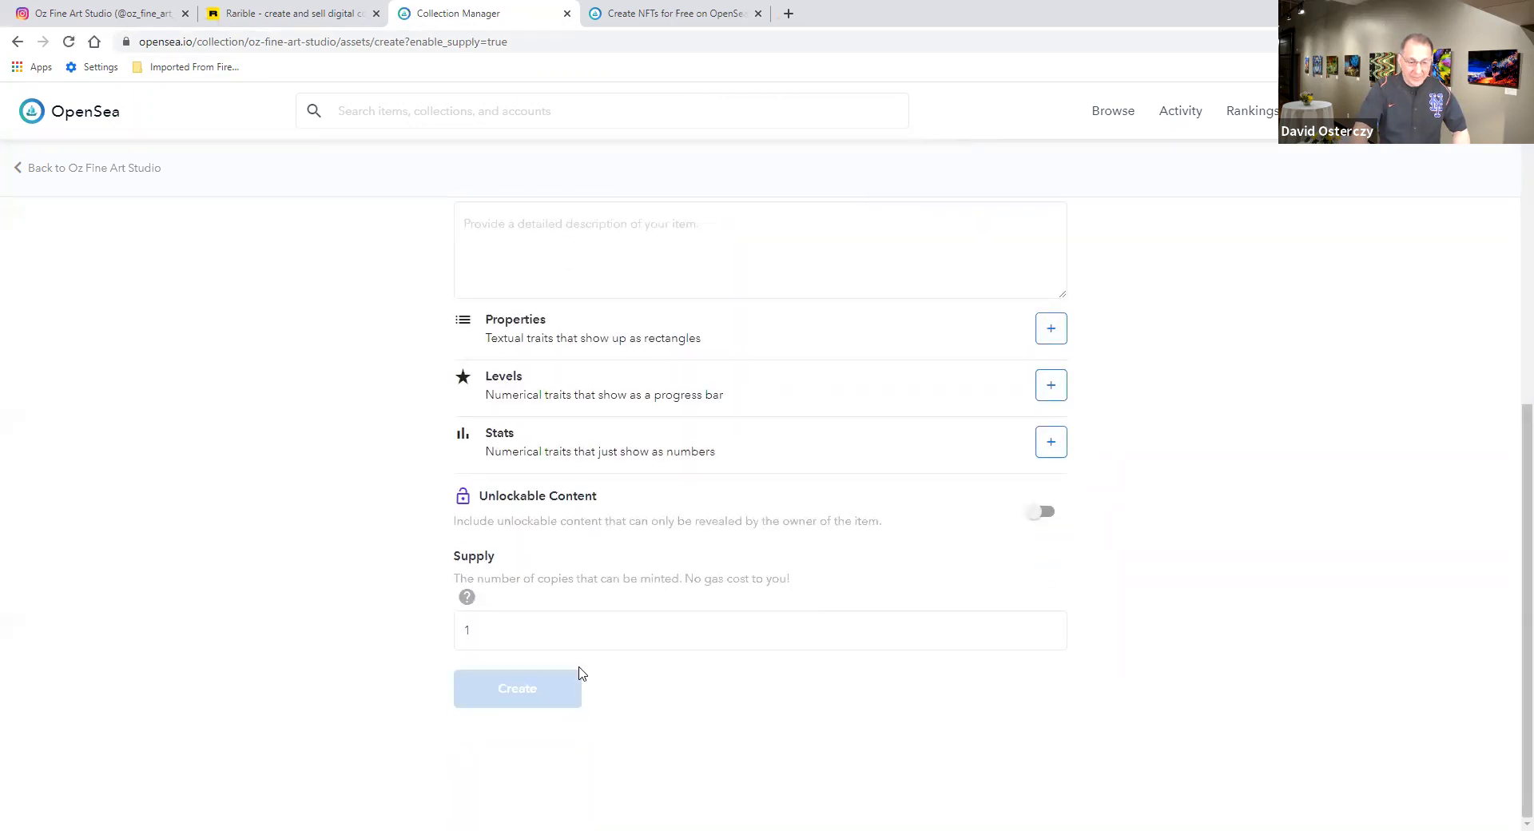
{"action": "left_click_drag", "start_coordinate": [477, 631], "coordinate": [461, 633]}
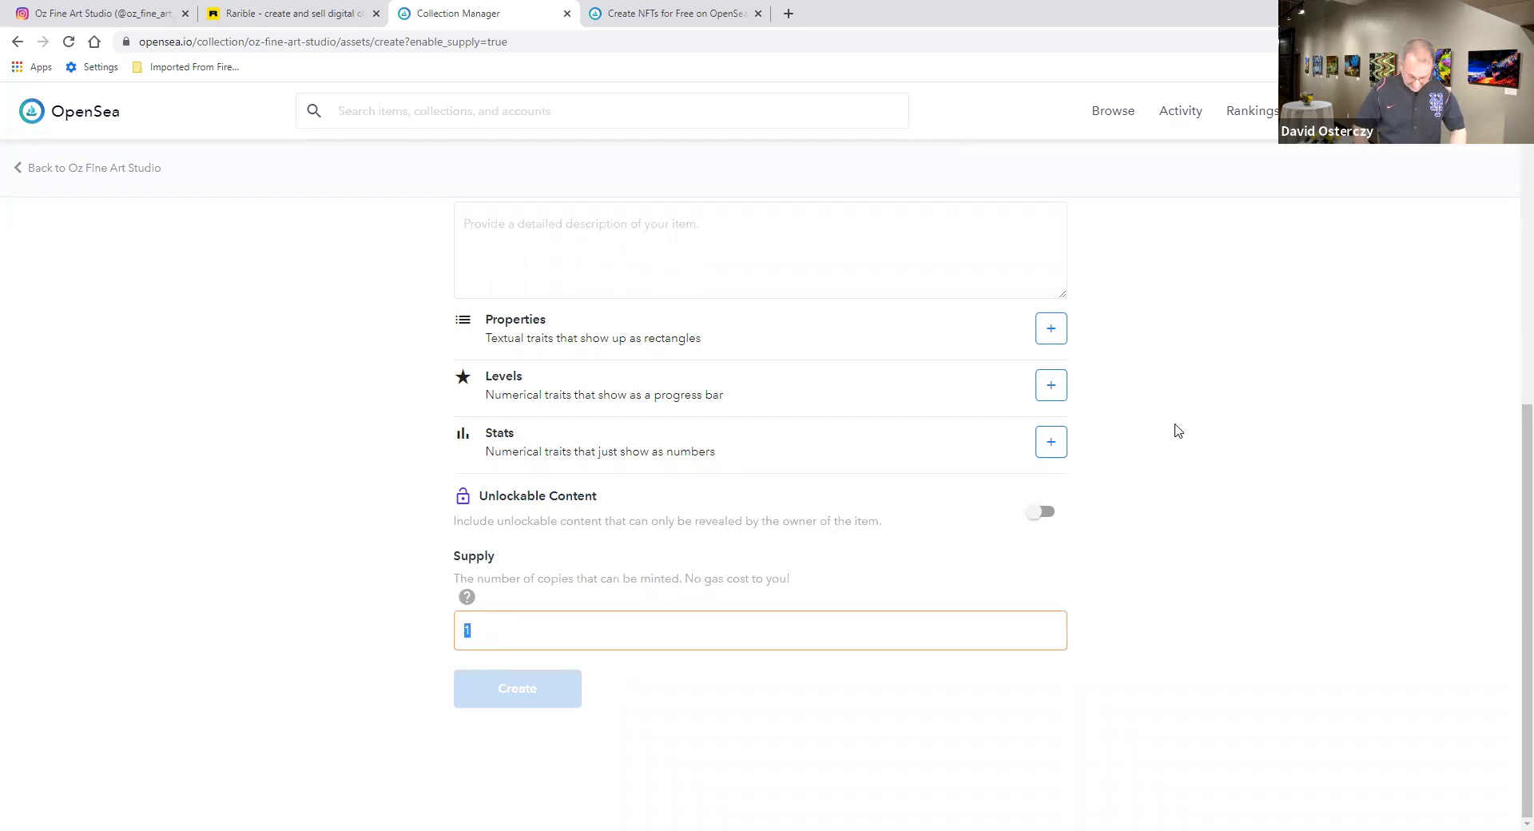
- Enter a supply of 10 and upload the pink swirl artwork as the item's media
{"action": "type", "text": "10"}
{"action": "scroll", "coordinate": [760, 452], "scroll_direction": "up", "scroll_amount": 7}
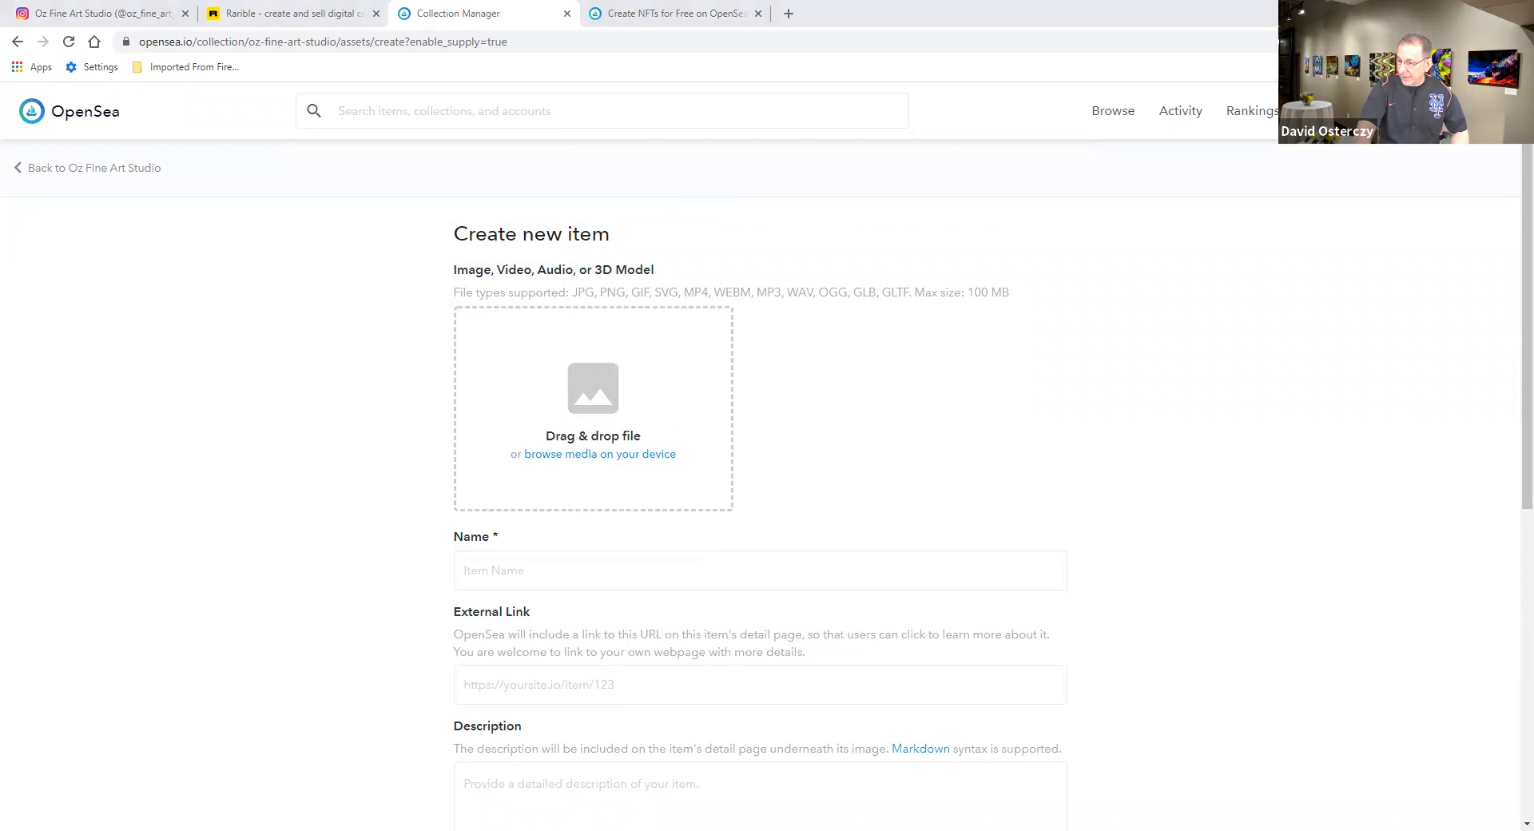
{"action": "left_click", "coordinate": [595, 454]}
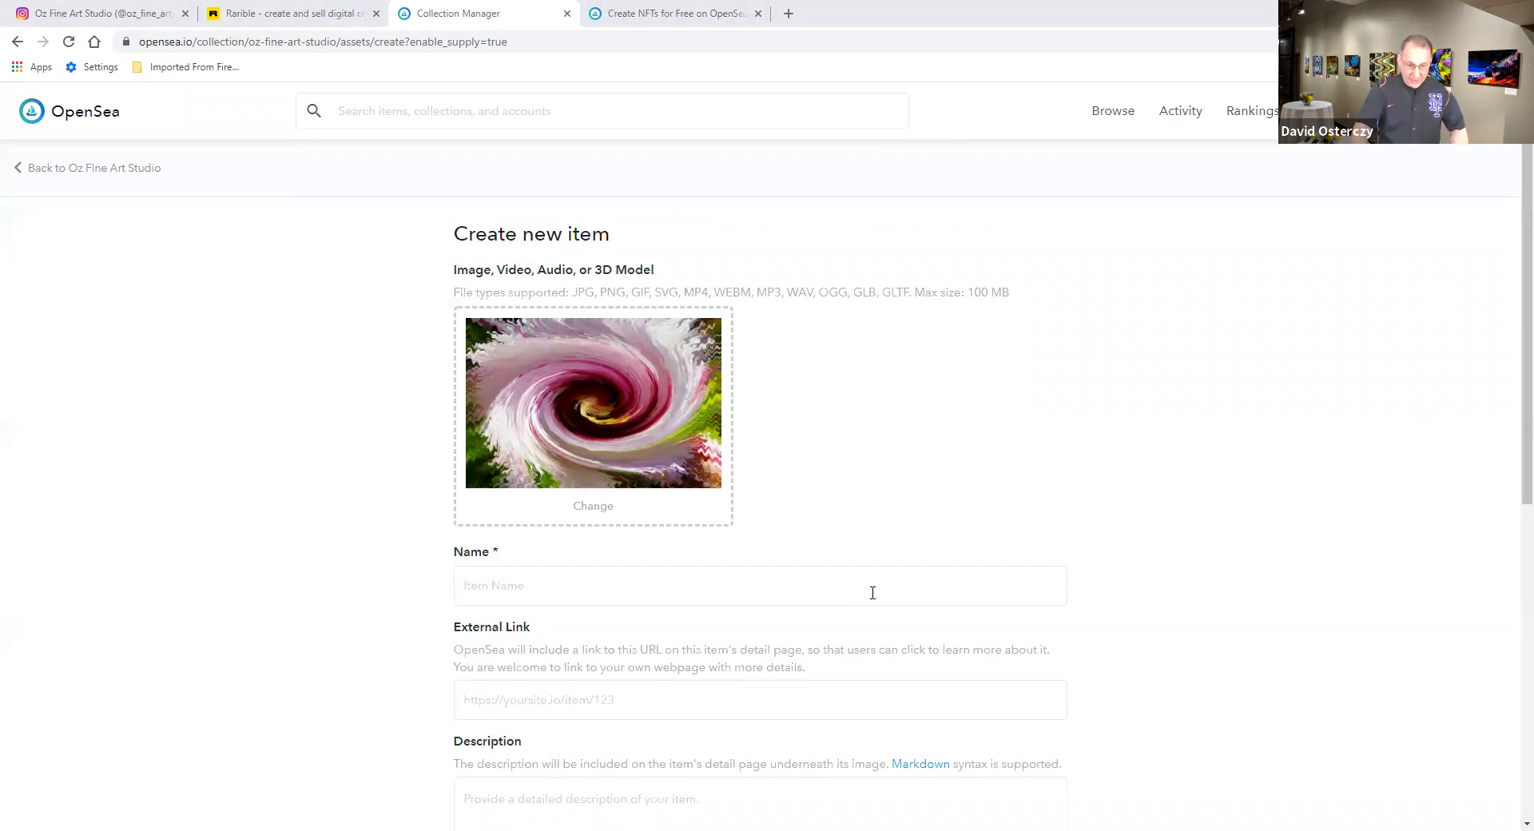
{"action": "left_click", "coordinate": [772, 589]}
{"action": "type", "text": "Vulture Vortex"}
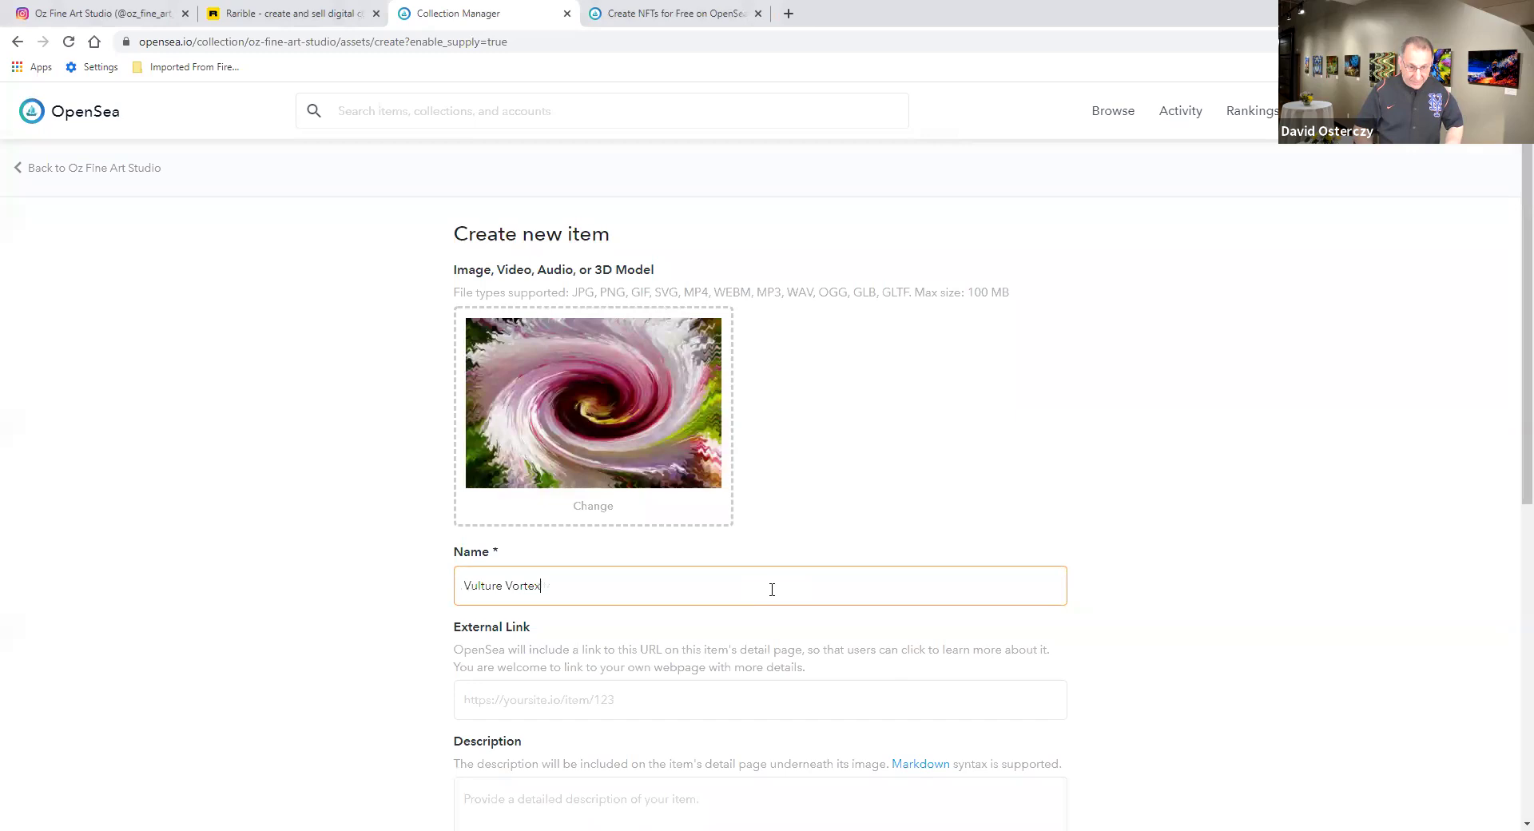
{"action": "left_click", "coordinate": [689, 709]}
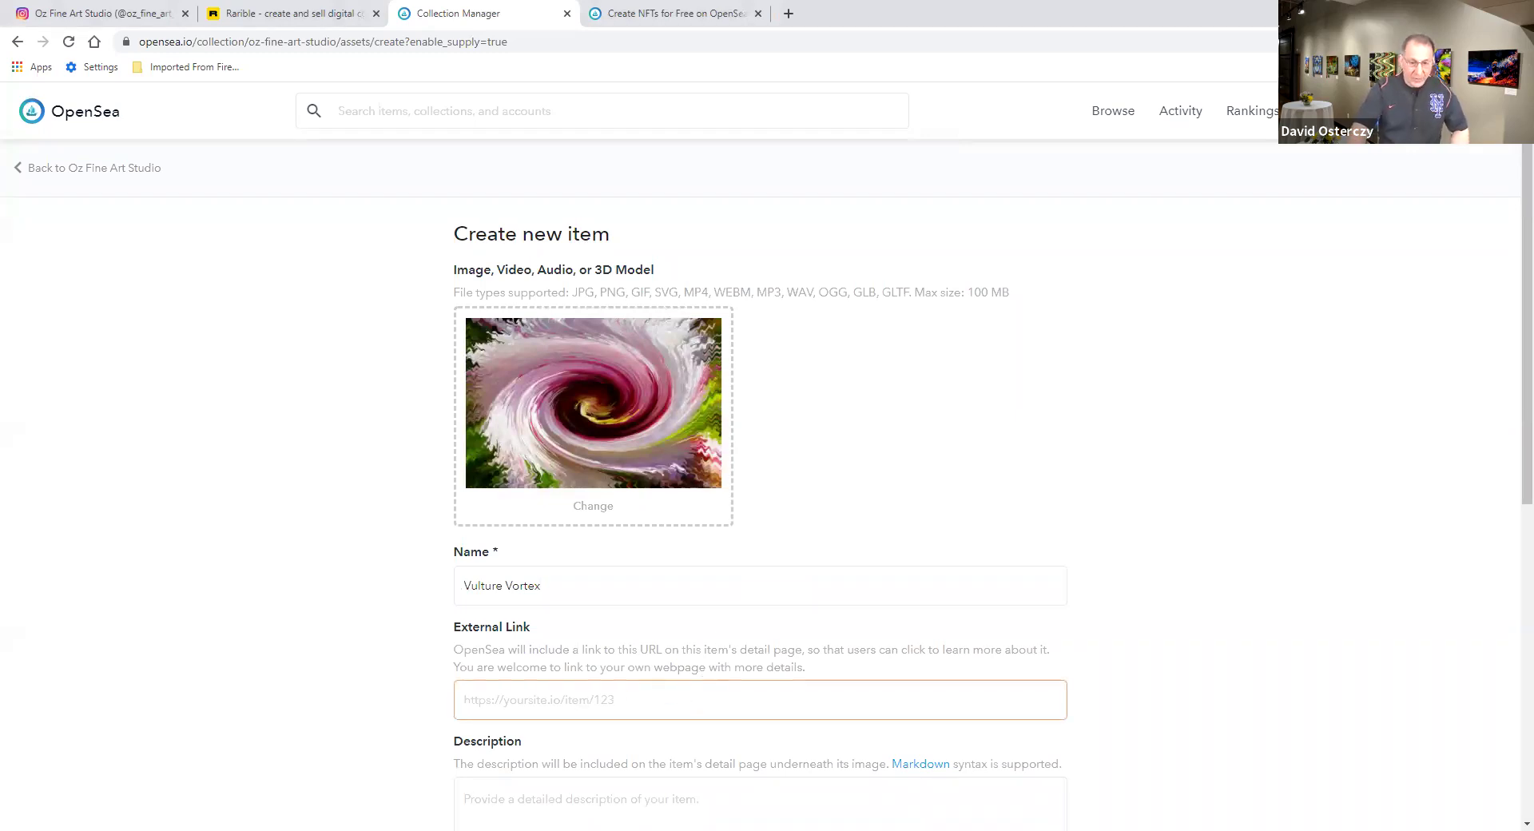
{"action": "key", "text": "alt+Tab"}
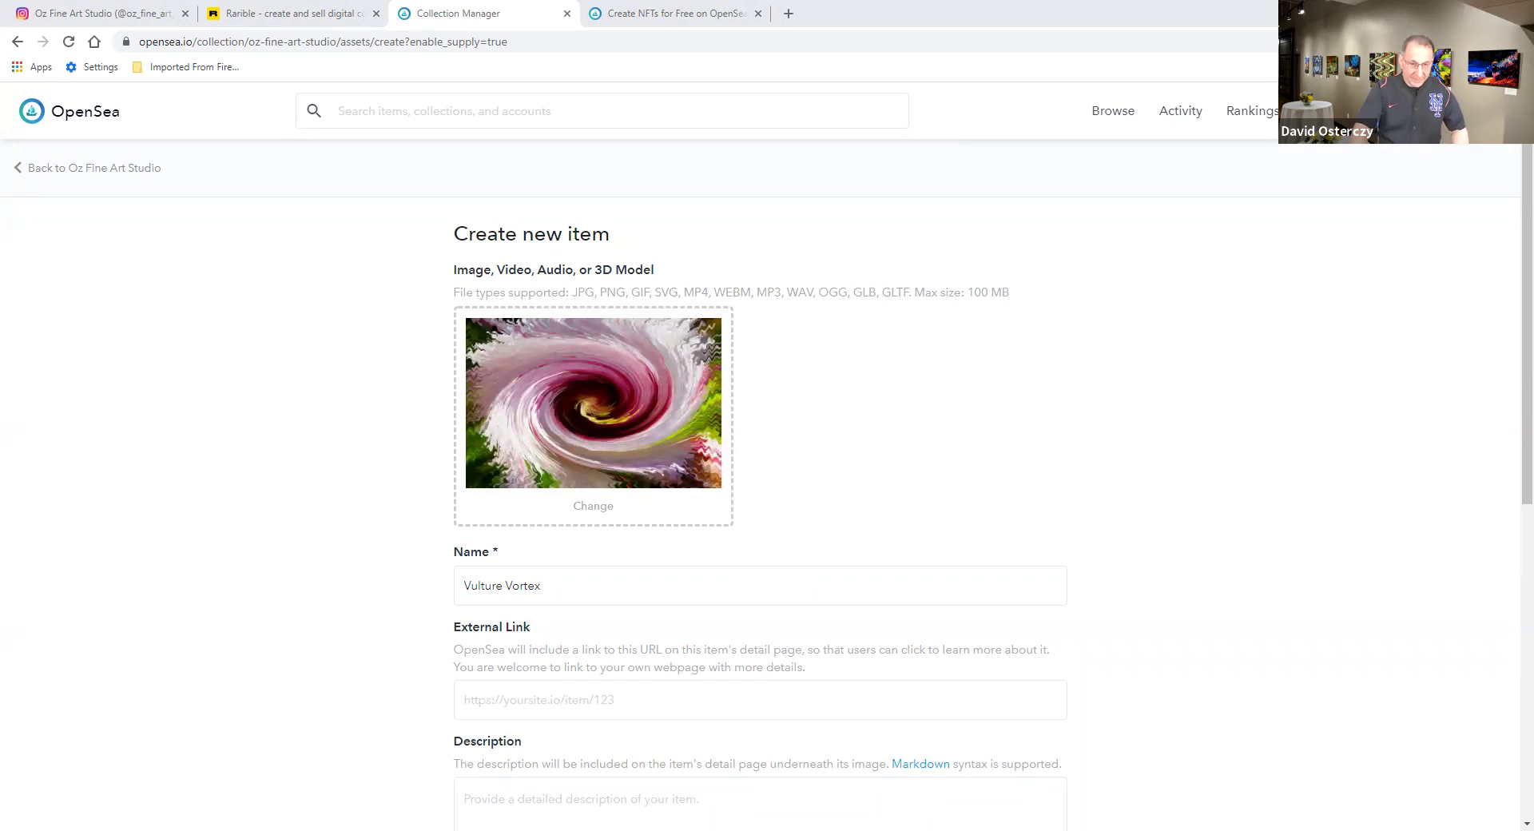
{"action": "left_click", "coordinate": [565, 690]}
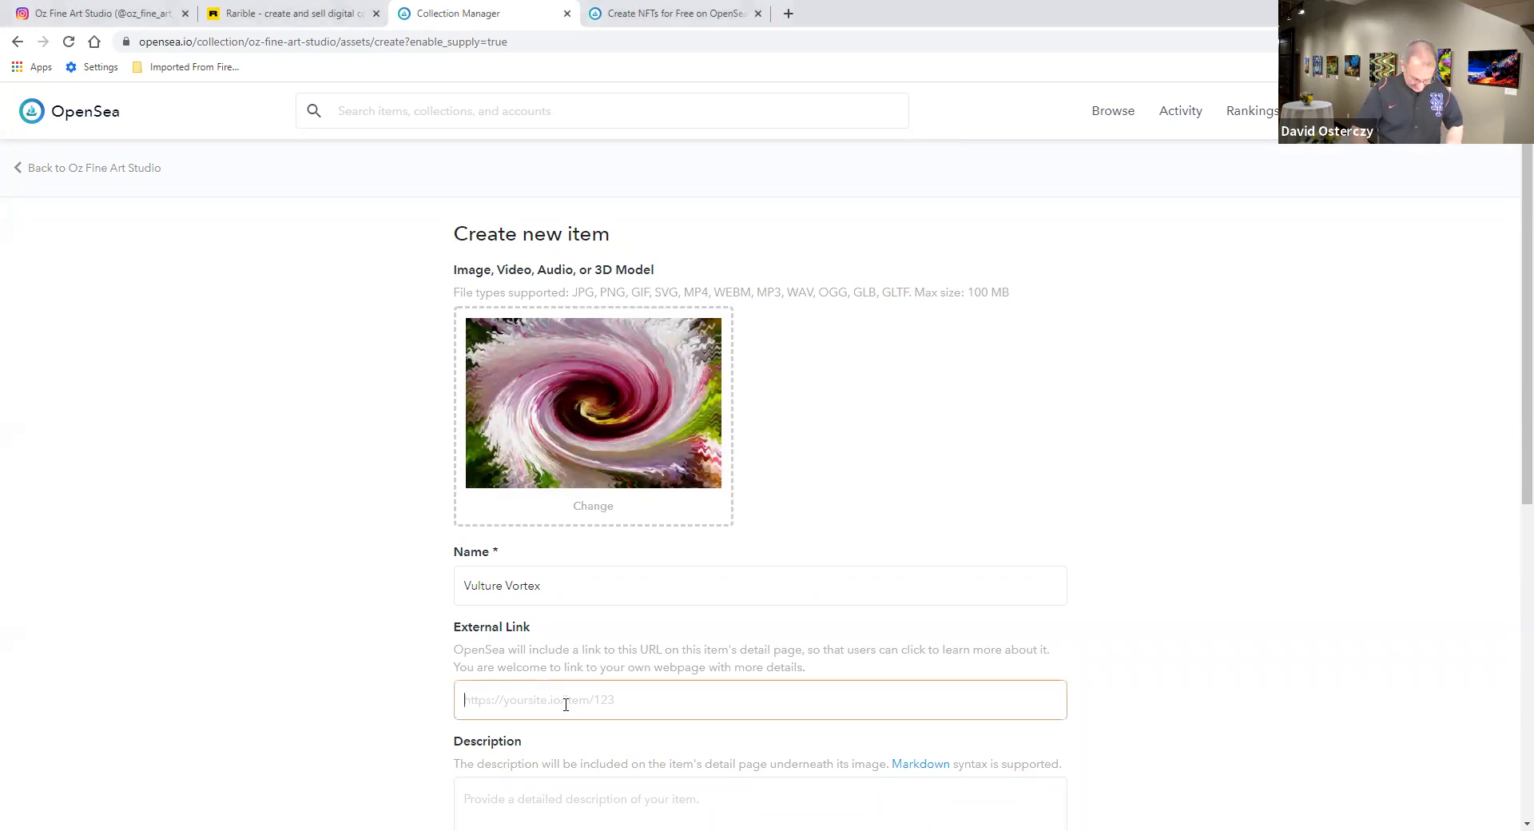
{"action": "type", "text": "https://www.ozfineartstudio.com/"}
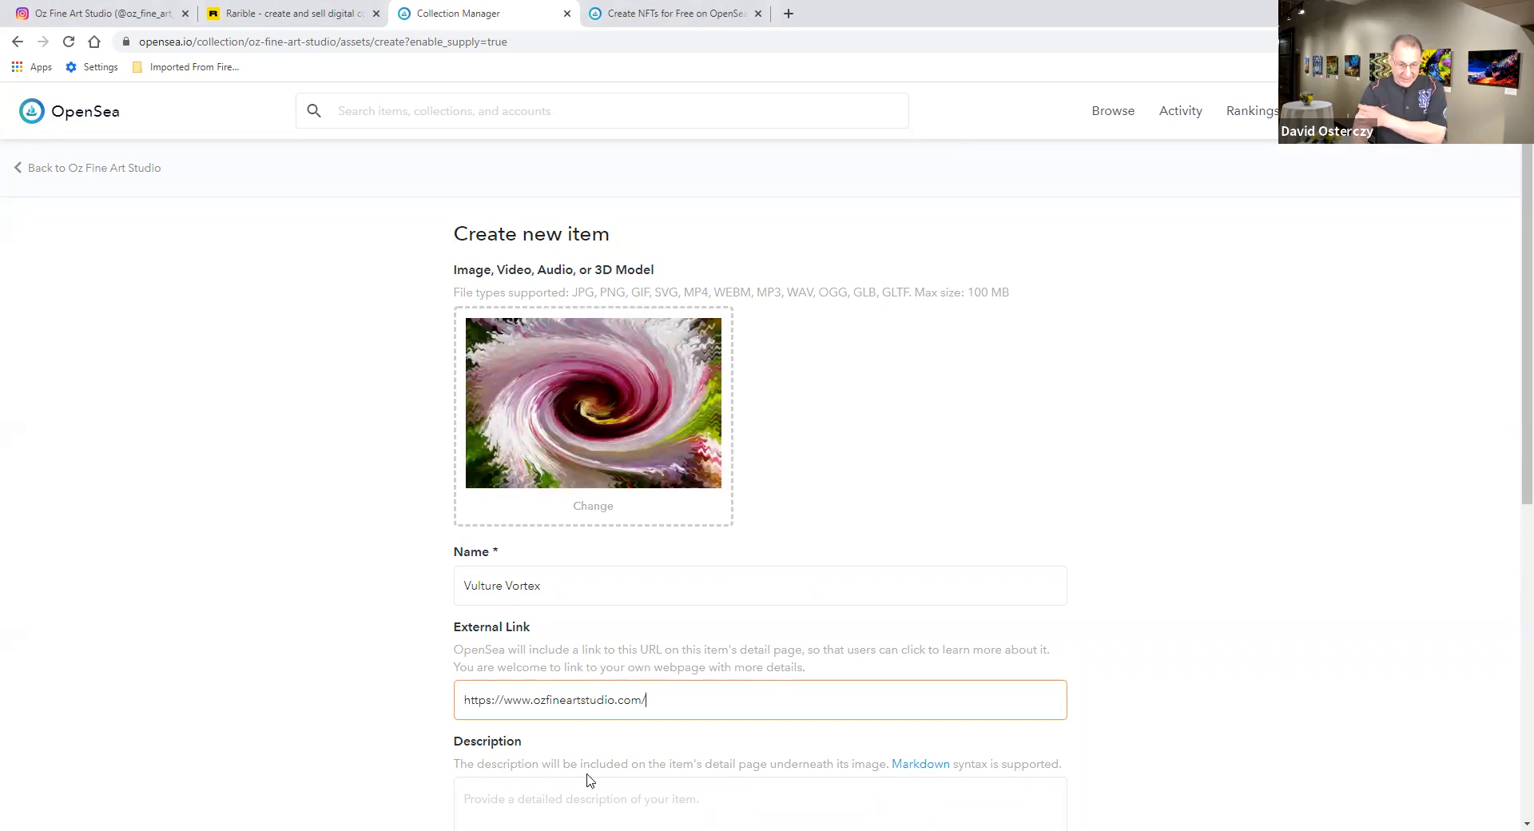
{"action": "scroll", "coordinate": [708, 520], "scroll_direction": "down", "scroll_amount": 5}
- Paste the long passage about the Vortex and its dimension of pure, white light into Description
{"action": "left_click", "coordinate": [560, 417]}
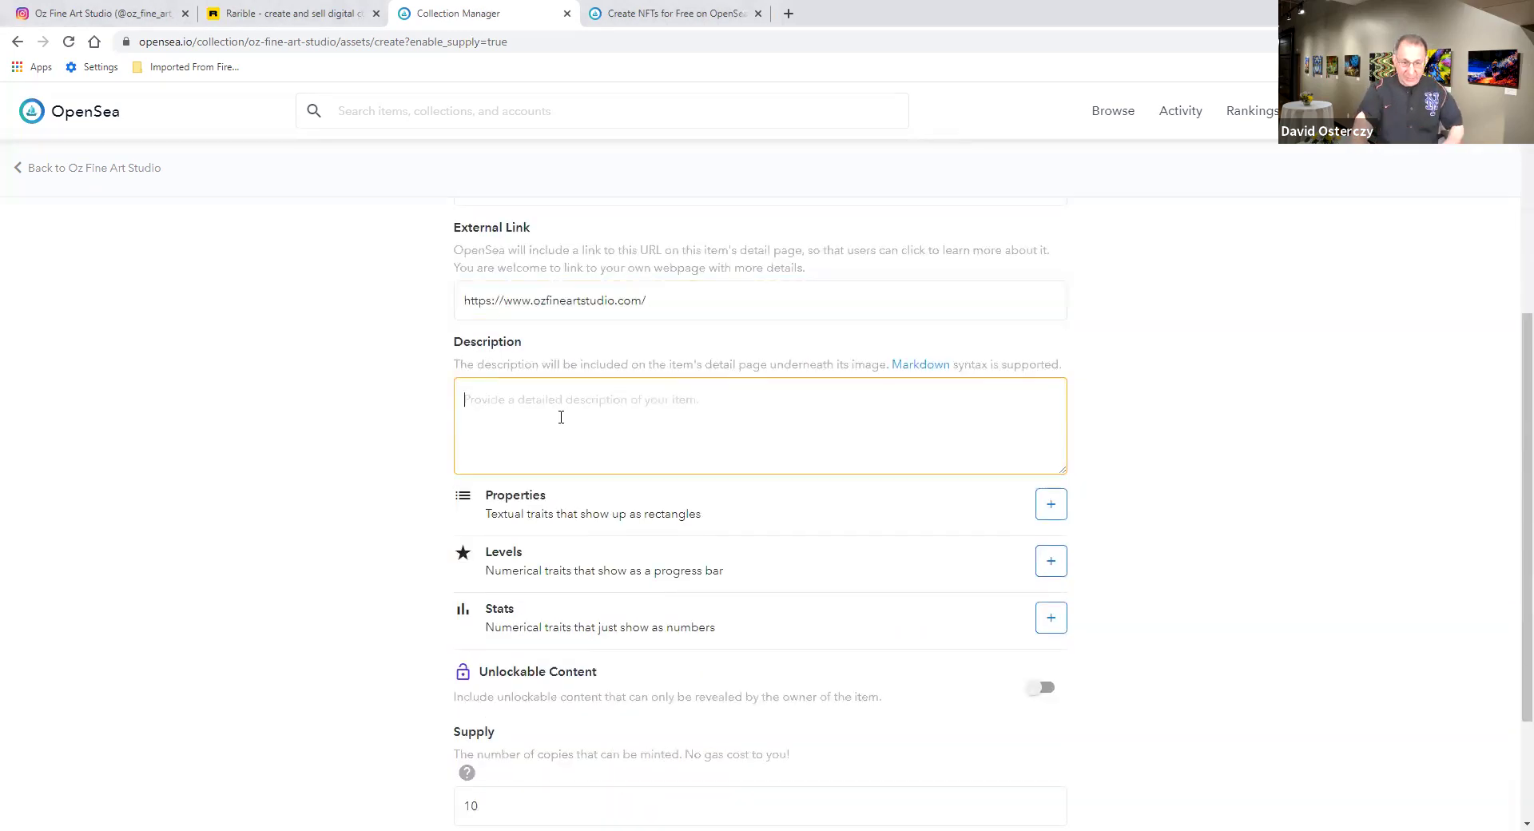
{"action": "key", "text": "alt+Tab"}
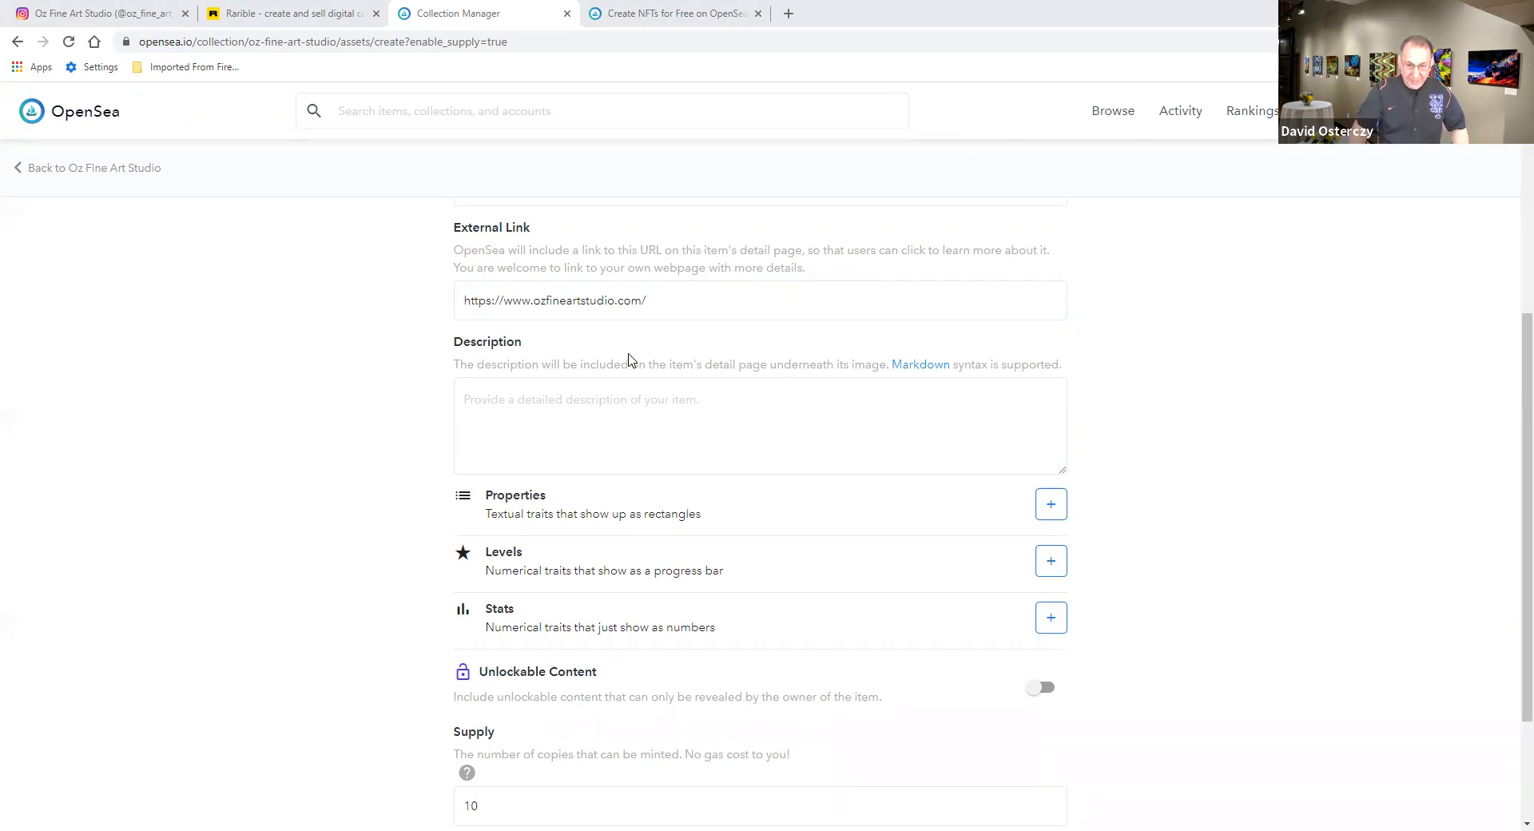
{"action": "left_click", "coordinate": [647, 416]}
{"action": "key", "text": "ctrl+v"}
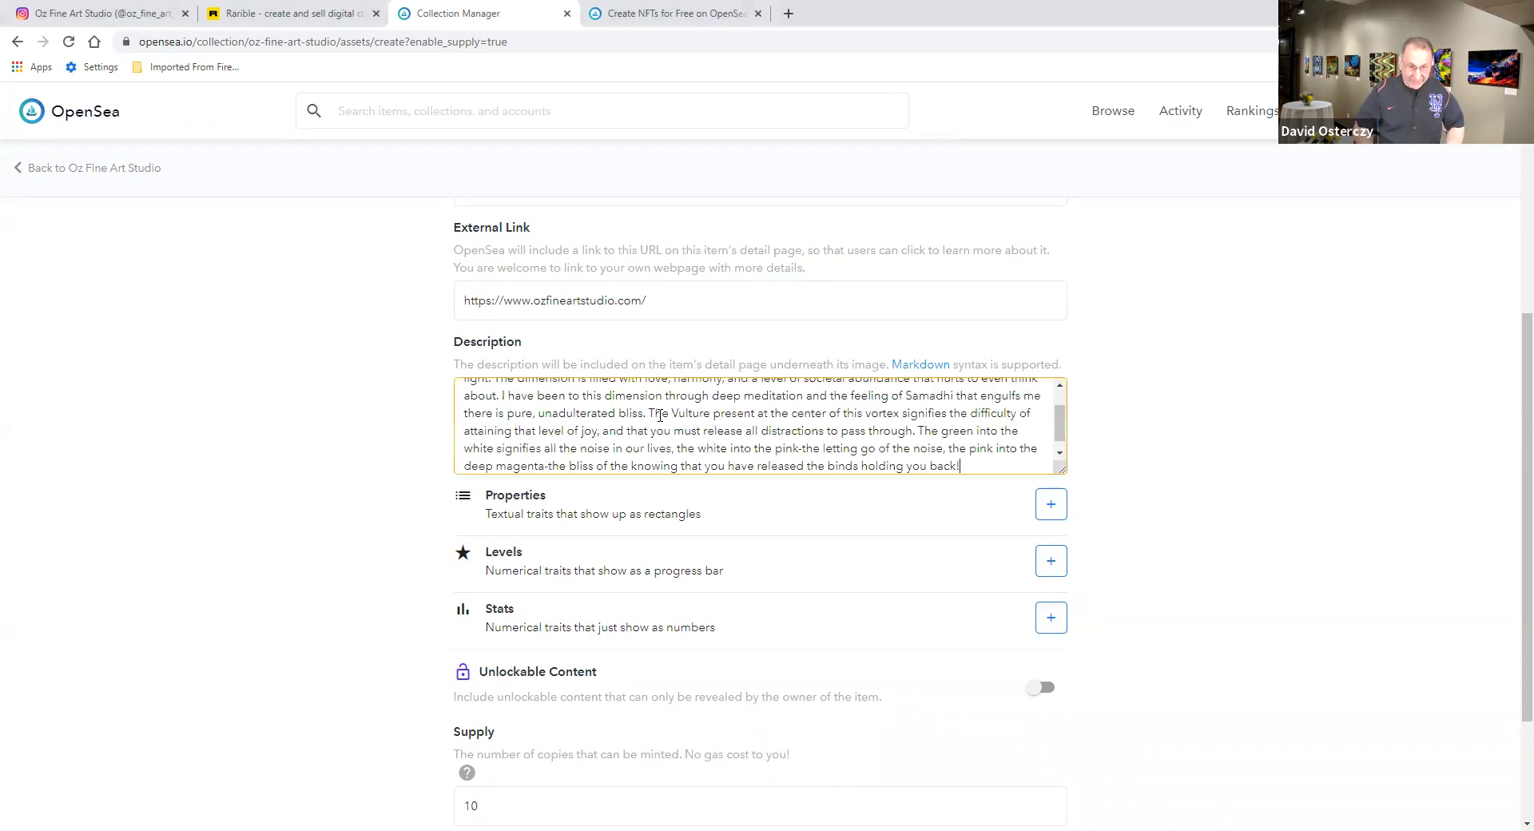
{"action": "scroll", "coordinate": [657, 416], "scroll_direction": "up", "scroll_amount": 2}
{"action": "scroll", "coordinate": [1085, 424], "scroll_direction": "down", "scroll_amount": 2}
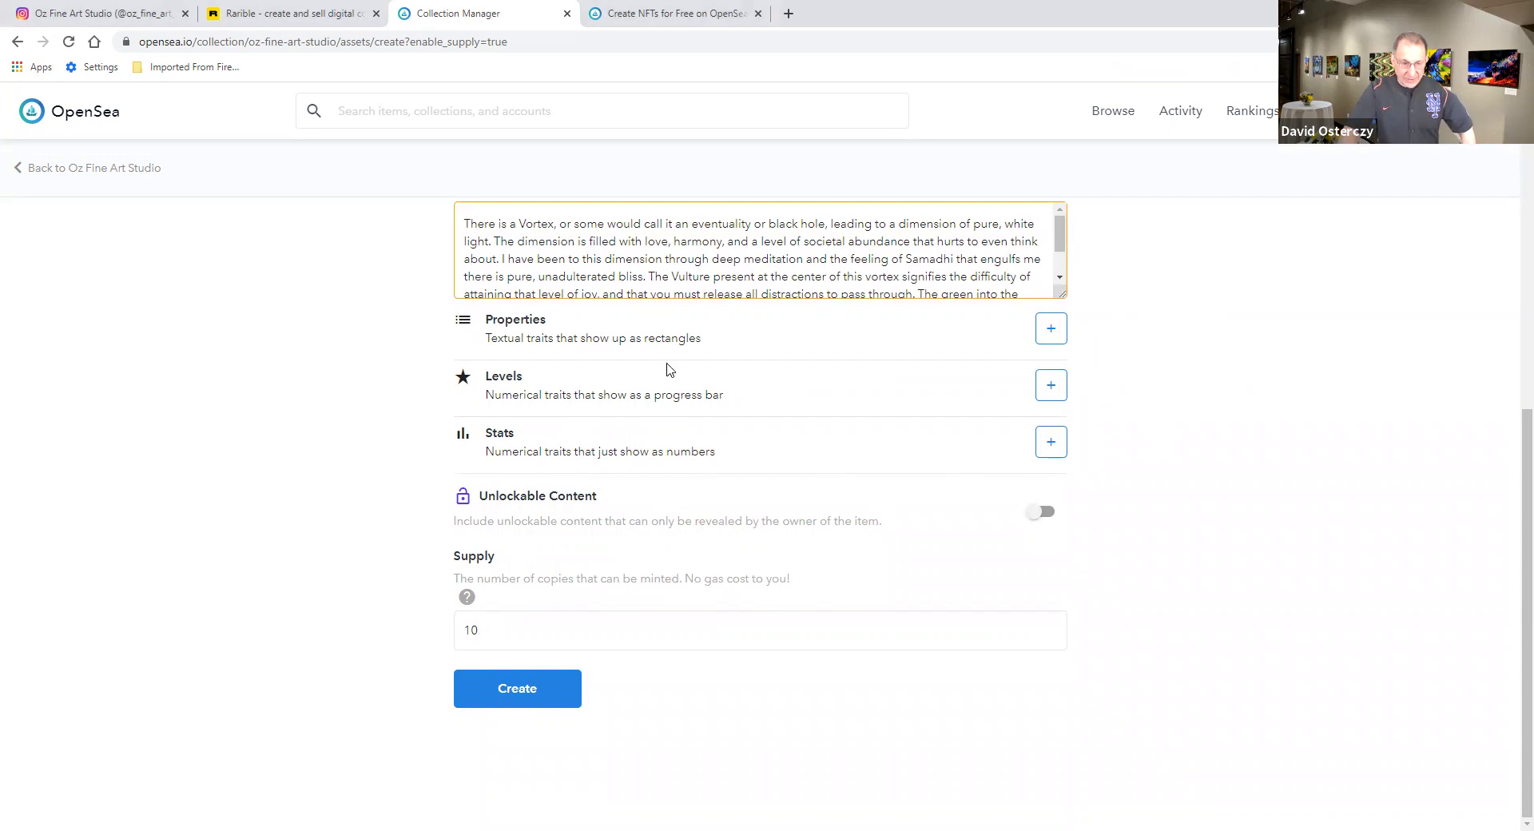
{"action": "scroll", "coordinate": [689, 353], "scroll_direction": "up", "scroll_amount": 5}
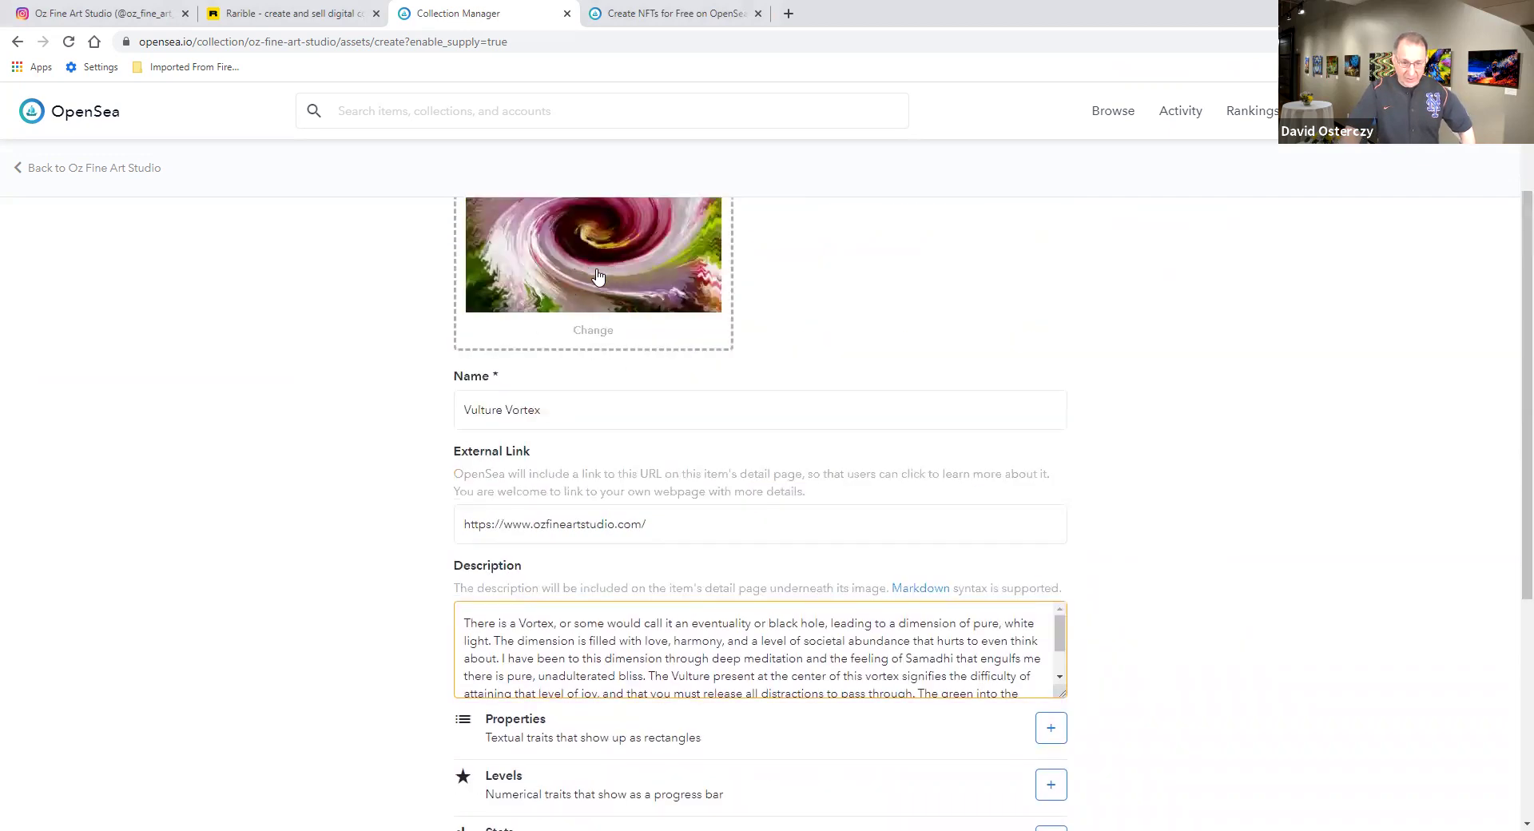
{"action": "scroll", "coordinate": [620, 324], "scroll_direction": "down", "scroll_amount": 2}
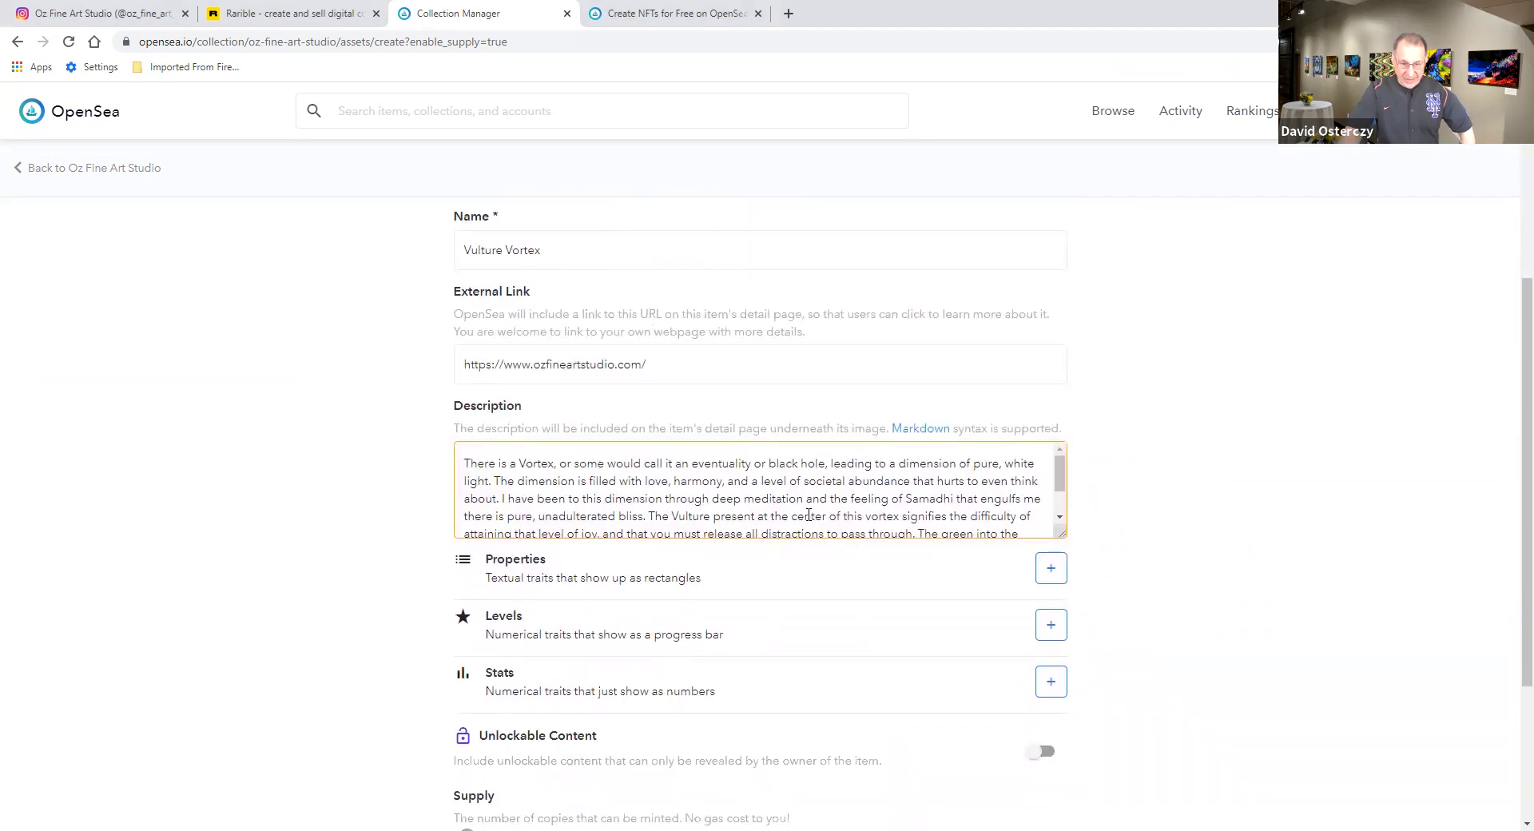
{"action": "scroll", "coordinate": [743, 491], "scroll_direction": "down", "scroll_amount": 3}
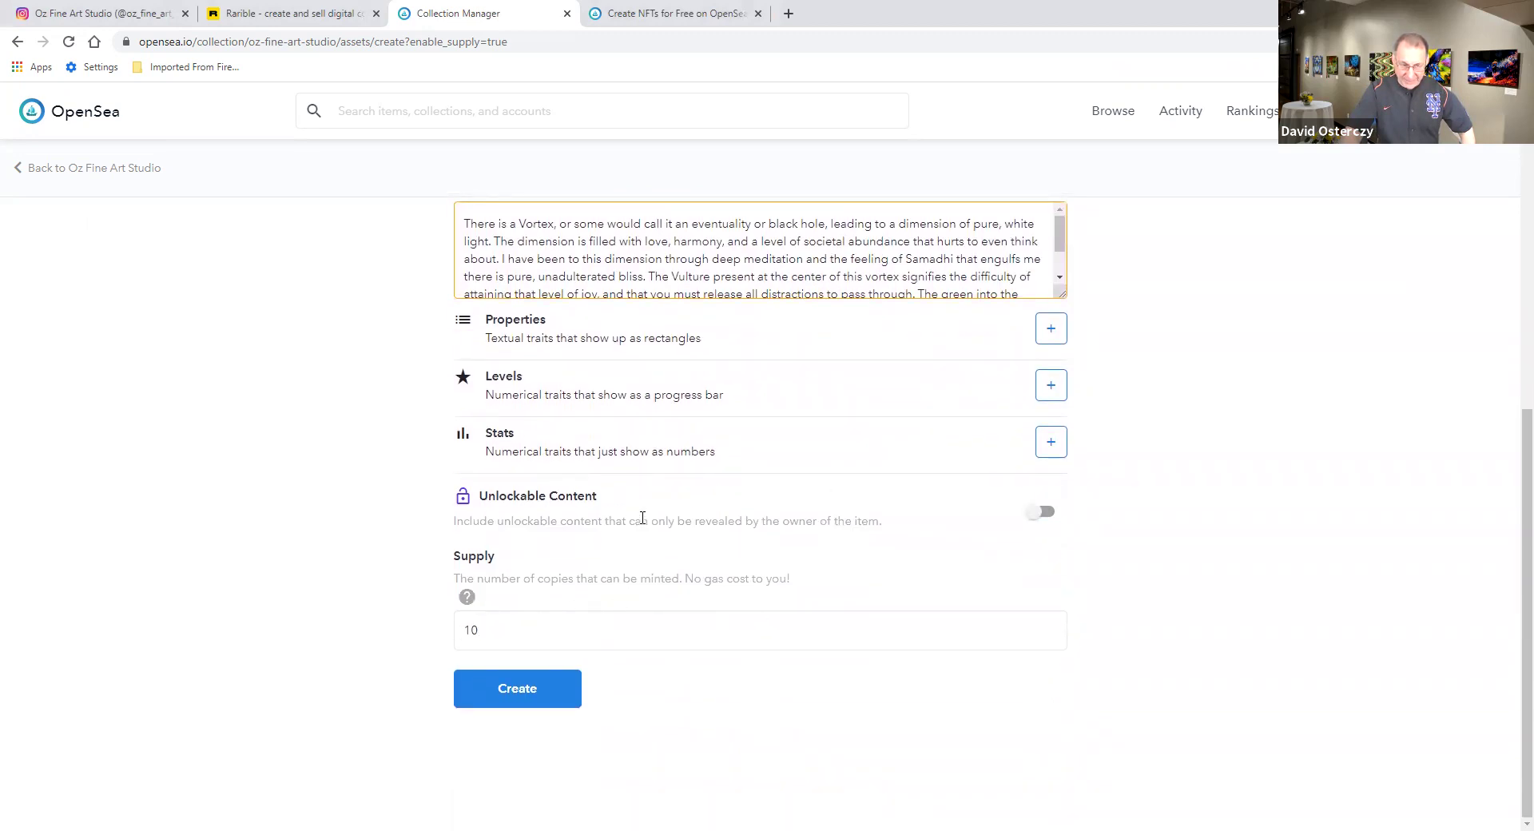
{"action": "scroll", "coordinate": [642, 517], "scroll_direction": "up", "scroll_amount": 2}
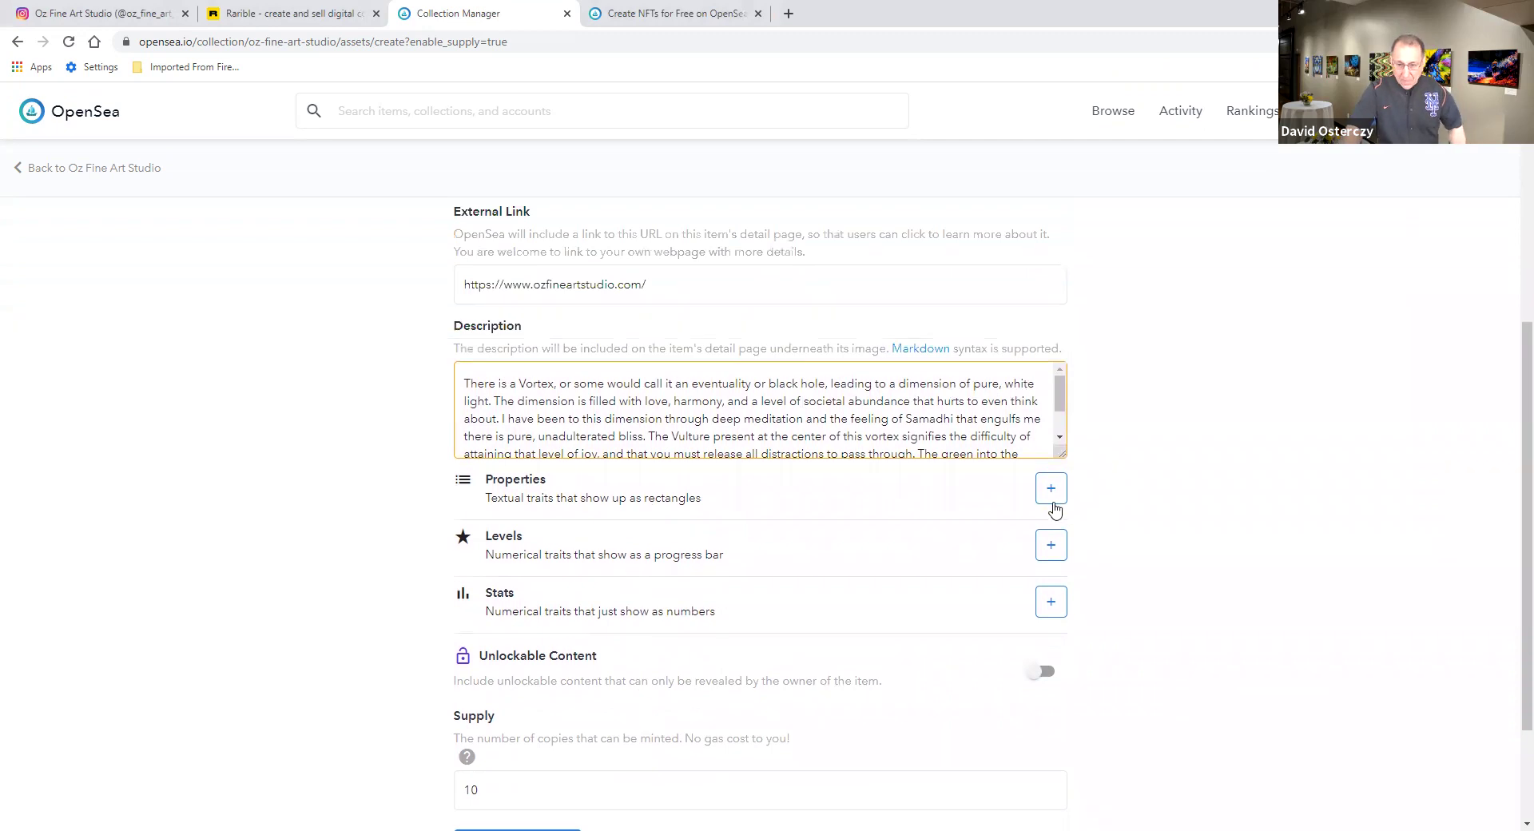
- Add and save a property with type 'Vortex' and name 'Vulture Vortex'
{"action": "left_click", "coordinate": [1051, 488]}
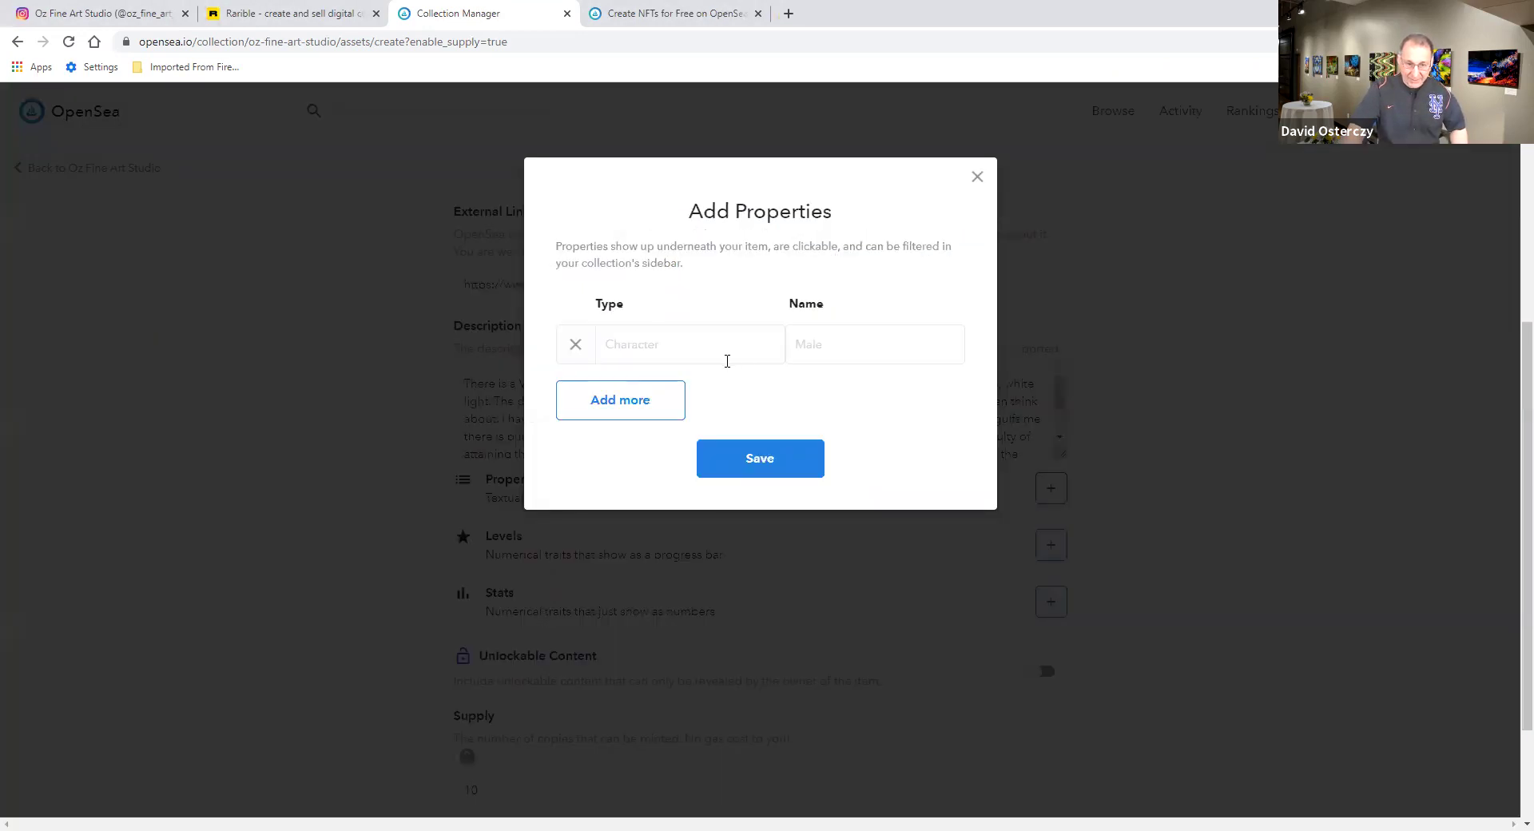
{"action": "left_click", "coordinate": [711, 355]}
{"action": "type", "text": "Vortex"}
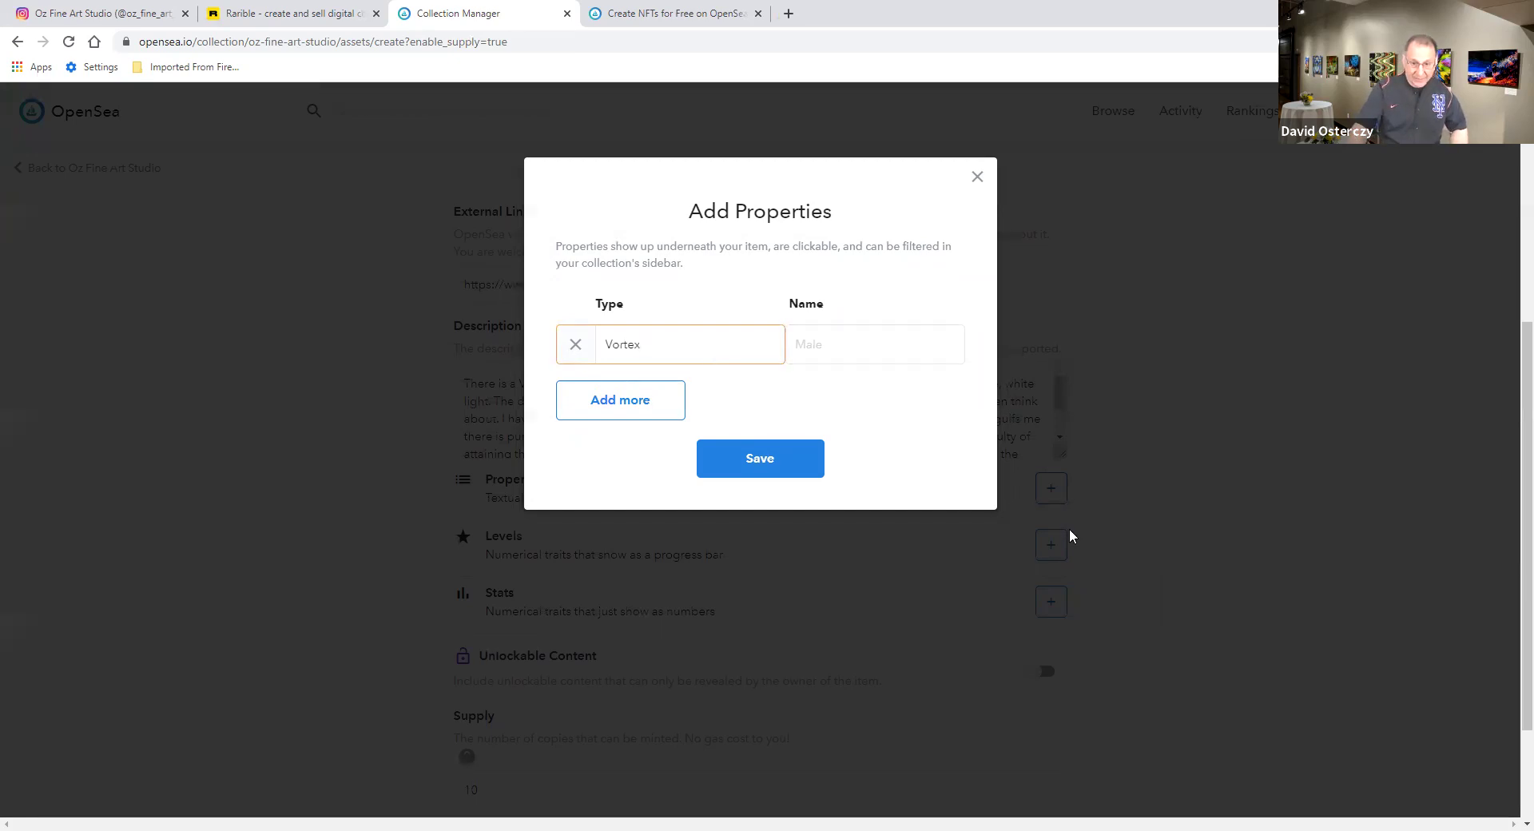
{"action": "left_click", "coordinate": [842, 336]}
{"action": "type", "text": "V"}
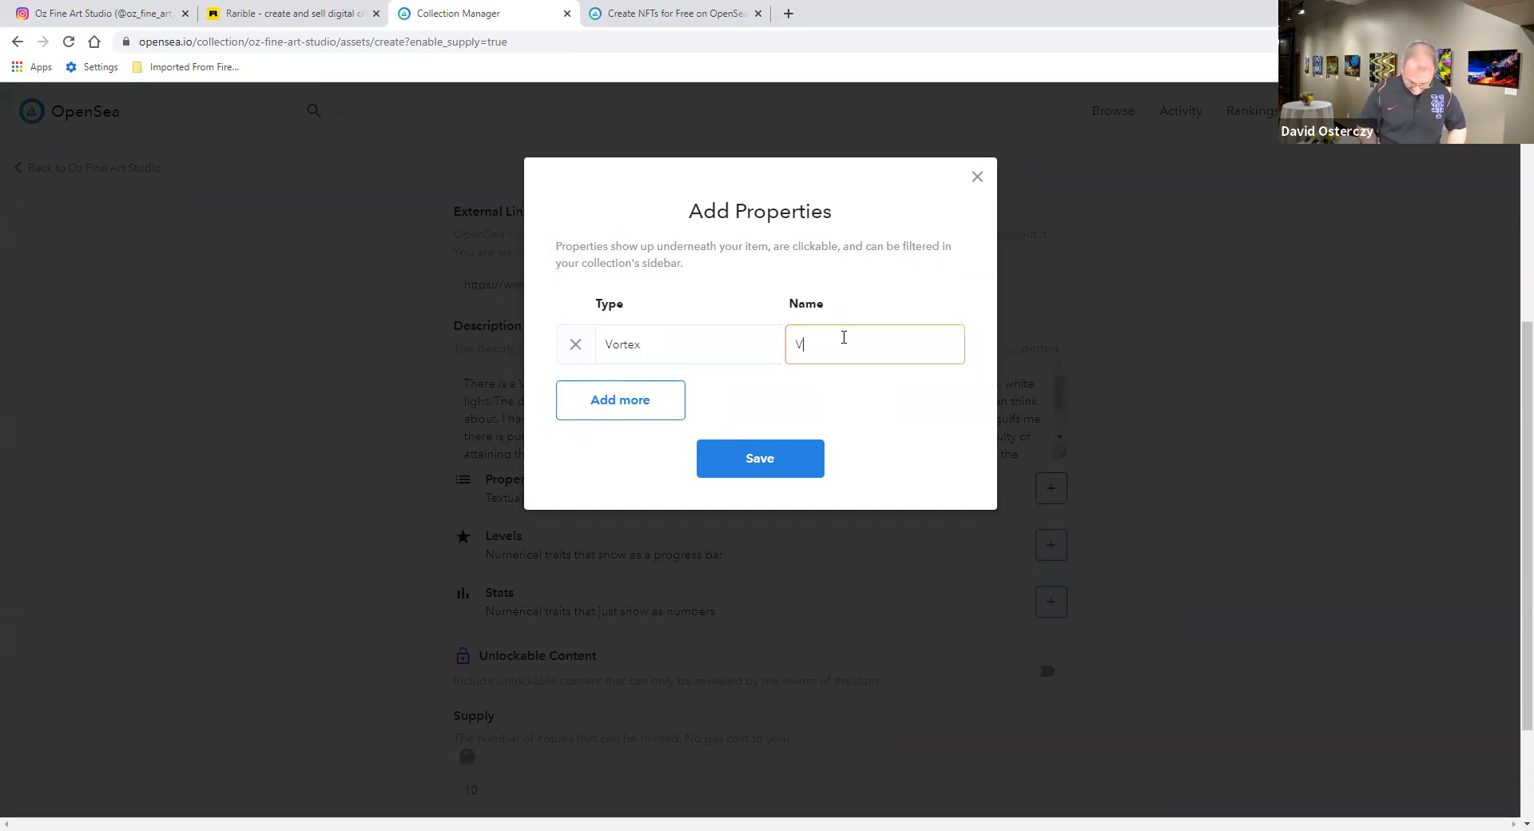
{"action": "type", "text": "ultu"}
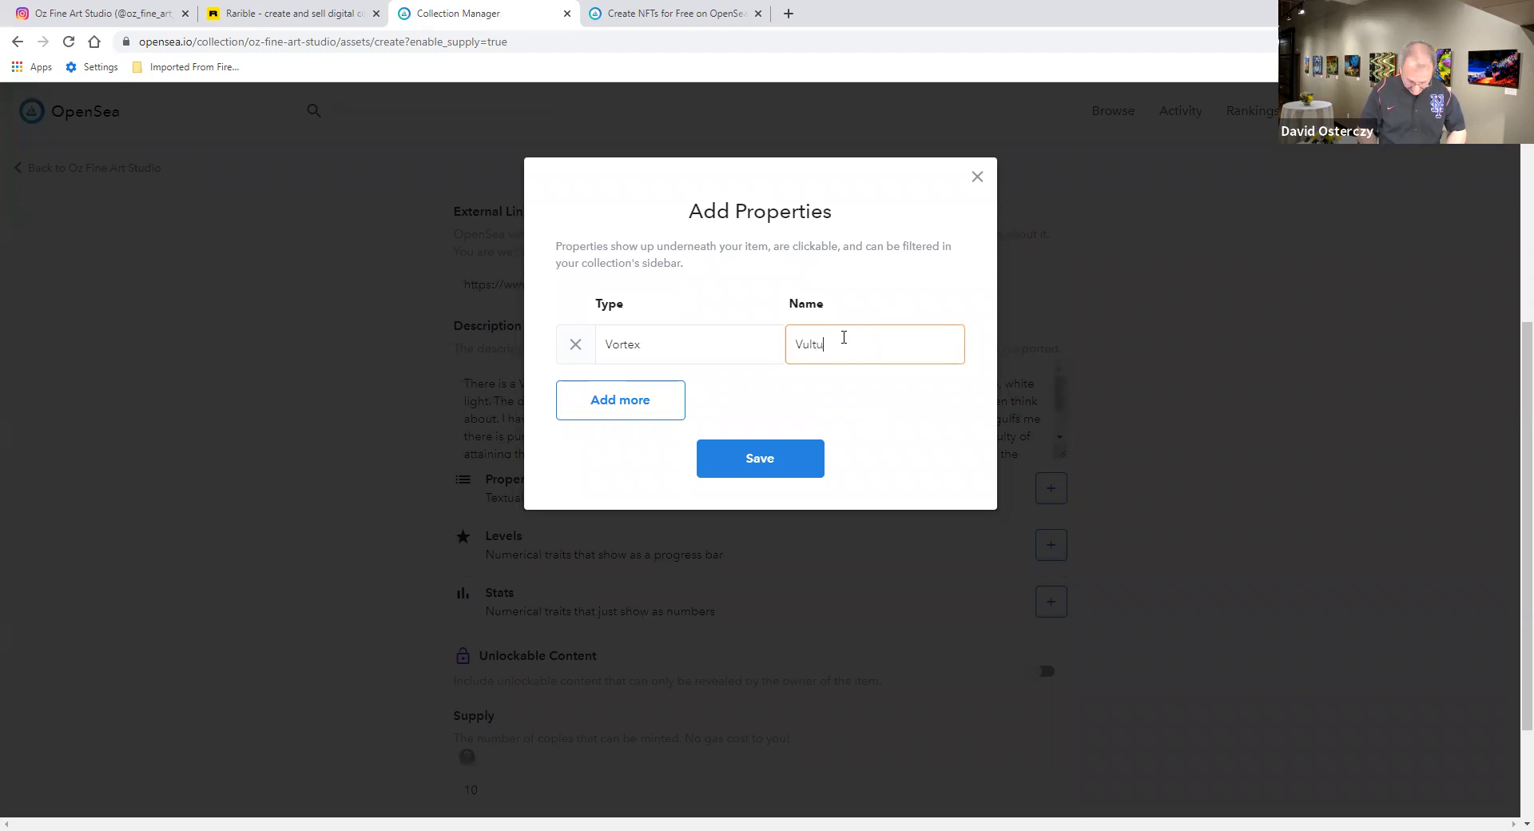
{"action": "type", "text": "re Vortex"}
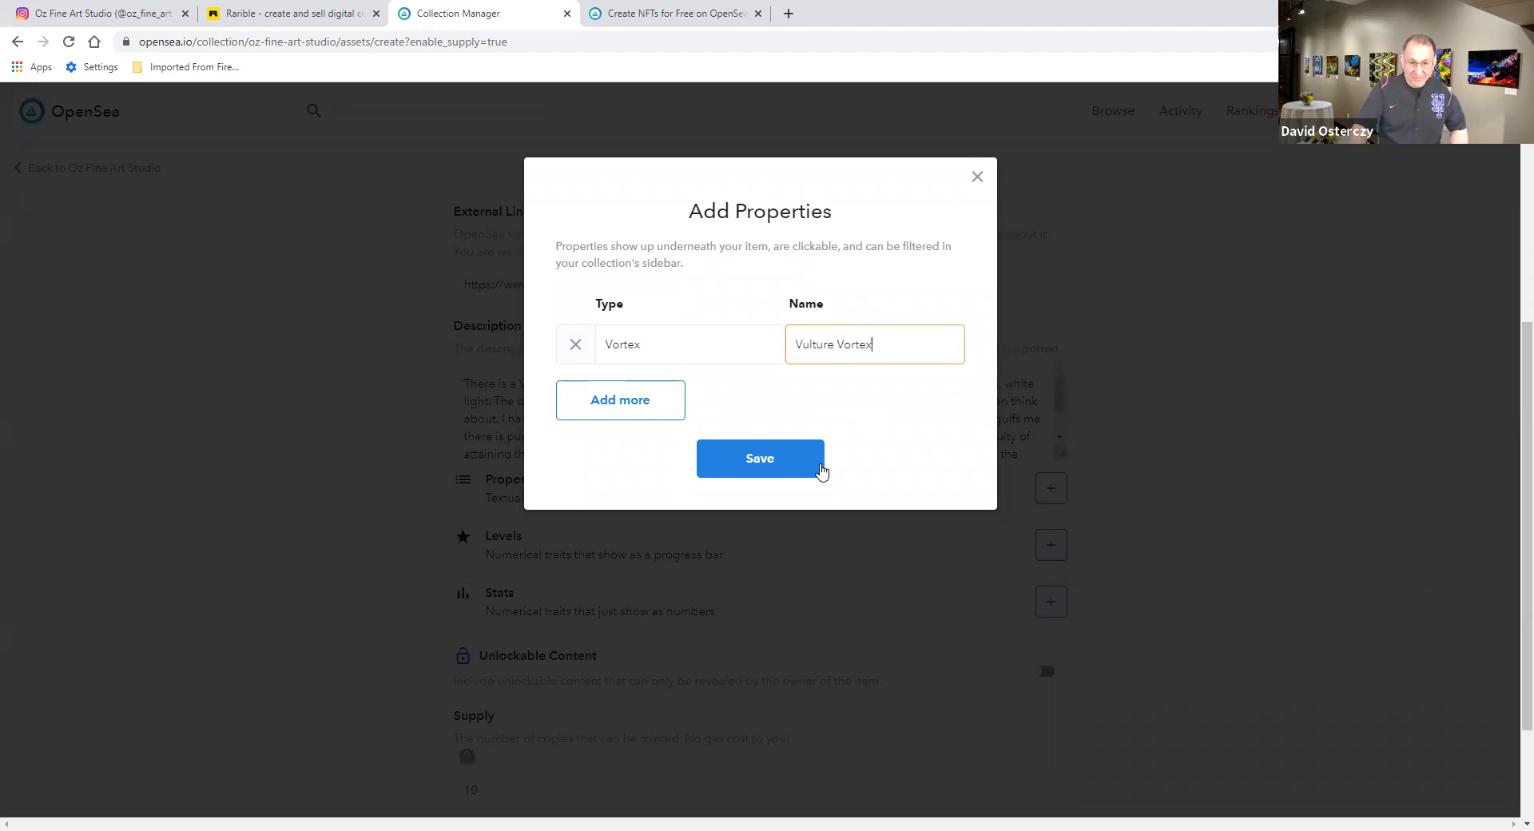
{"action": "left_click", "coordinate": [751, 462]}
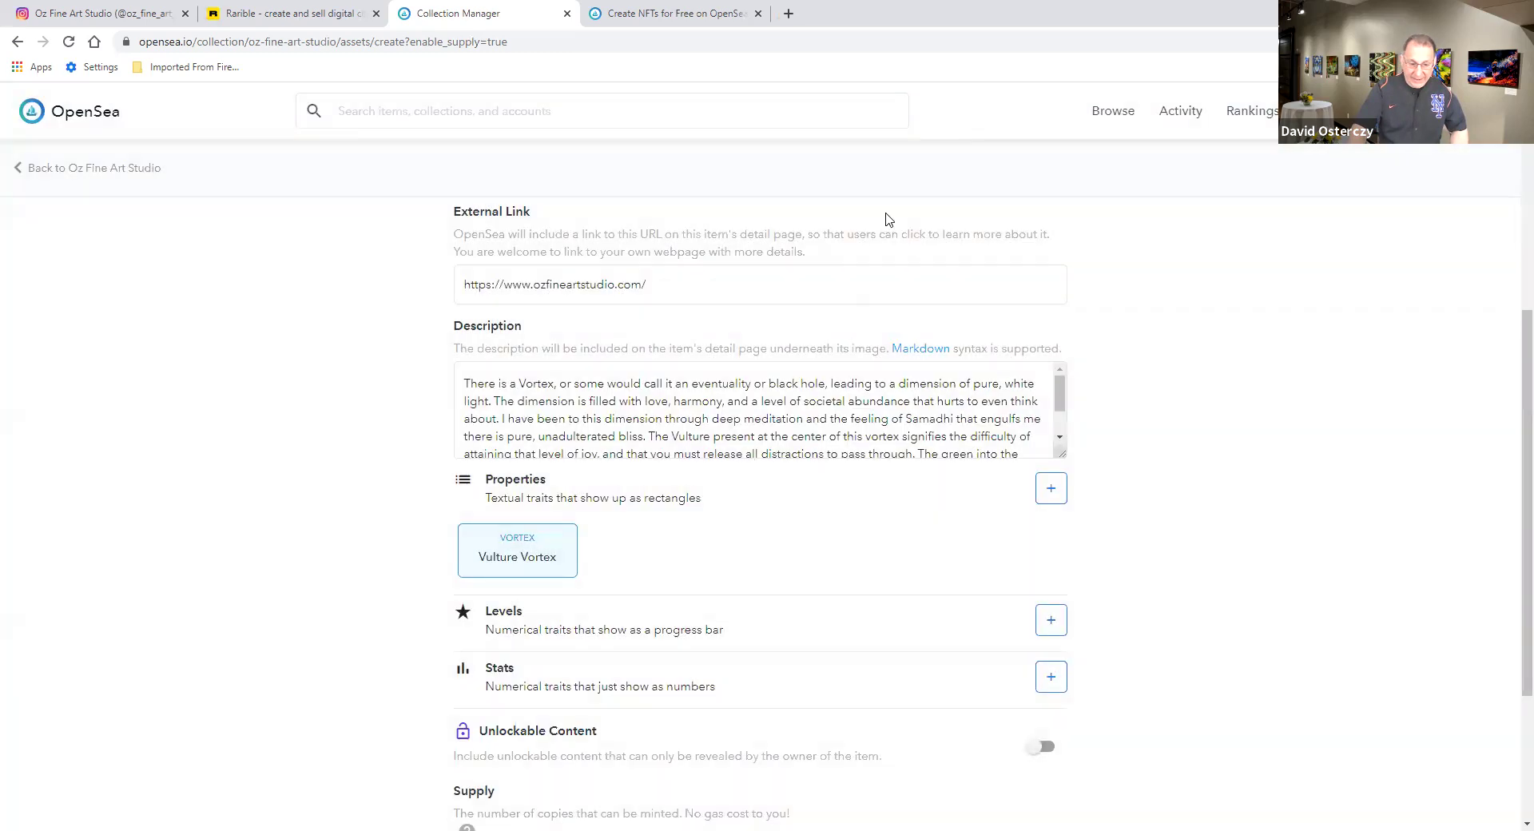
{"action": "scroll", "coordinate": [503, 332], "scroll_direction": "down", "scroll_amount": 3}
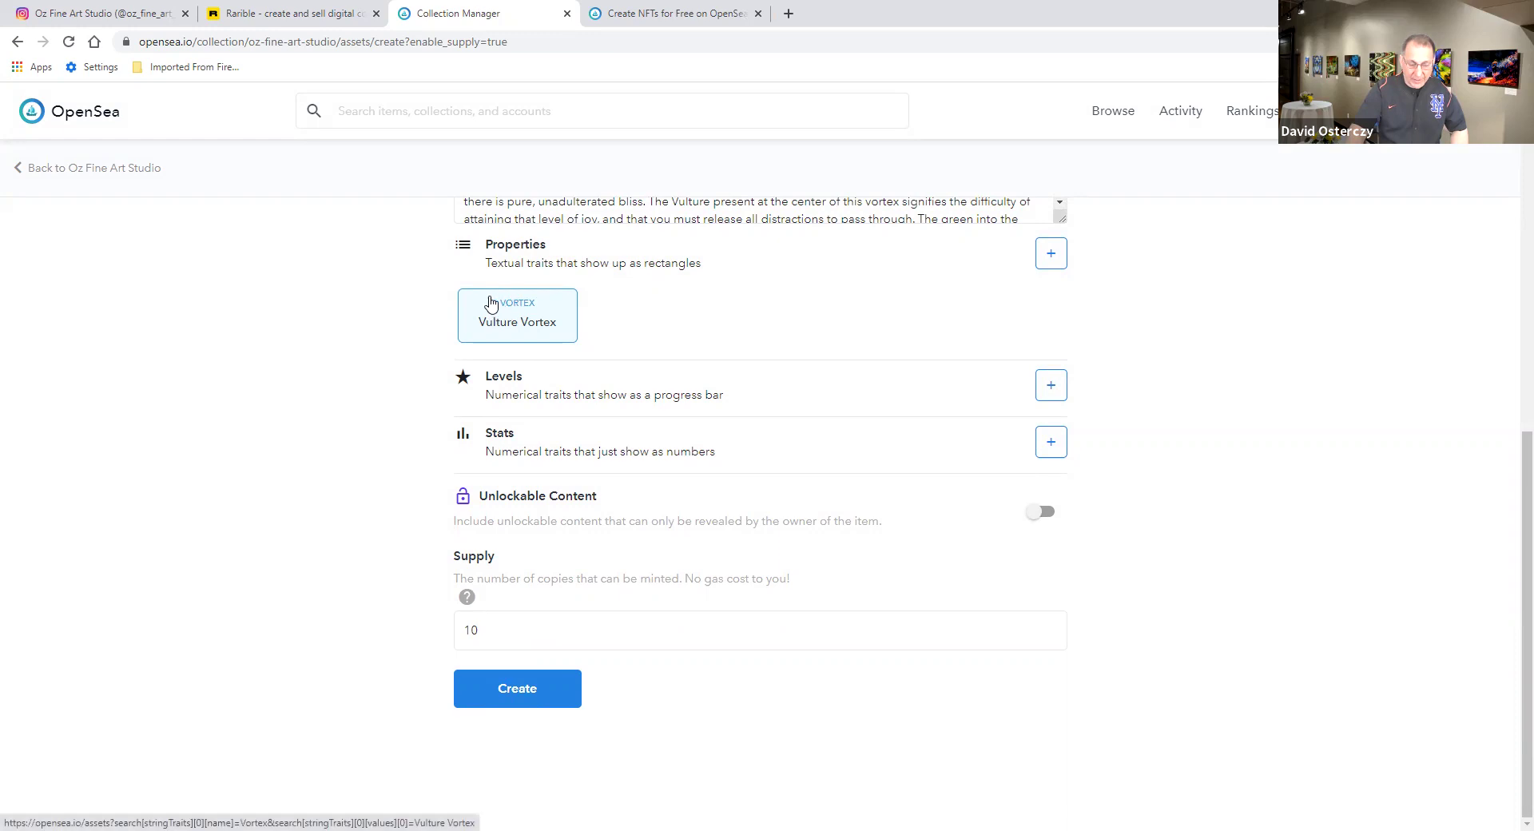
- Add and save a level named 'Vulture Vortex' with value 1 out of a maximum of 10
{"action": "left_click", "coordinate": [1057, 389]}
{"action": "left_click", "coordinate": [670, 342]}
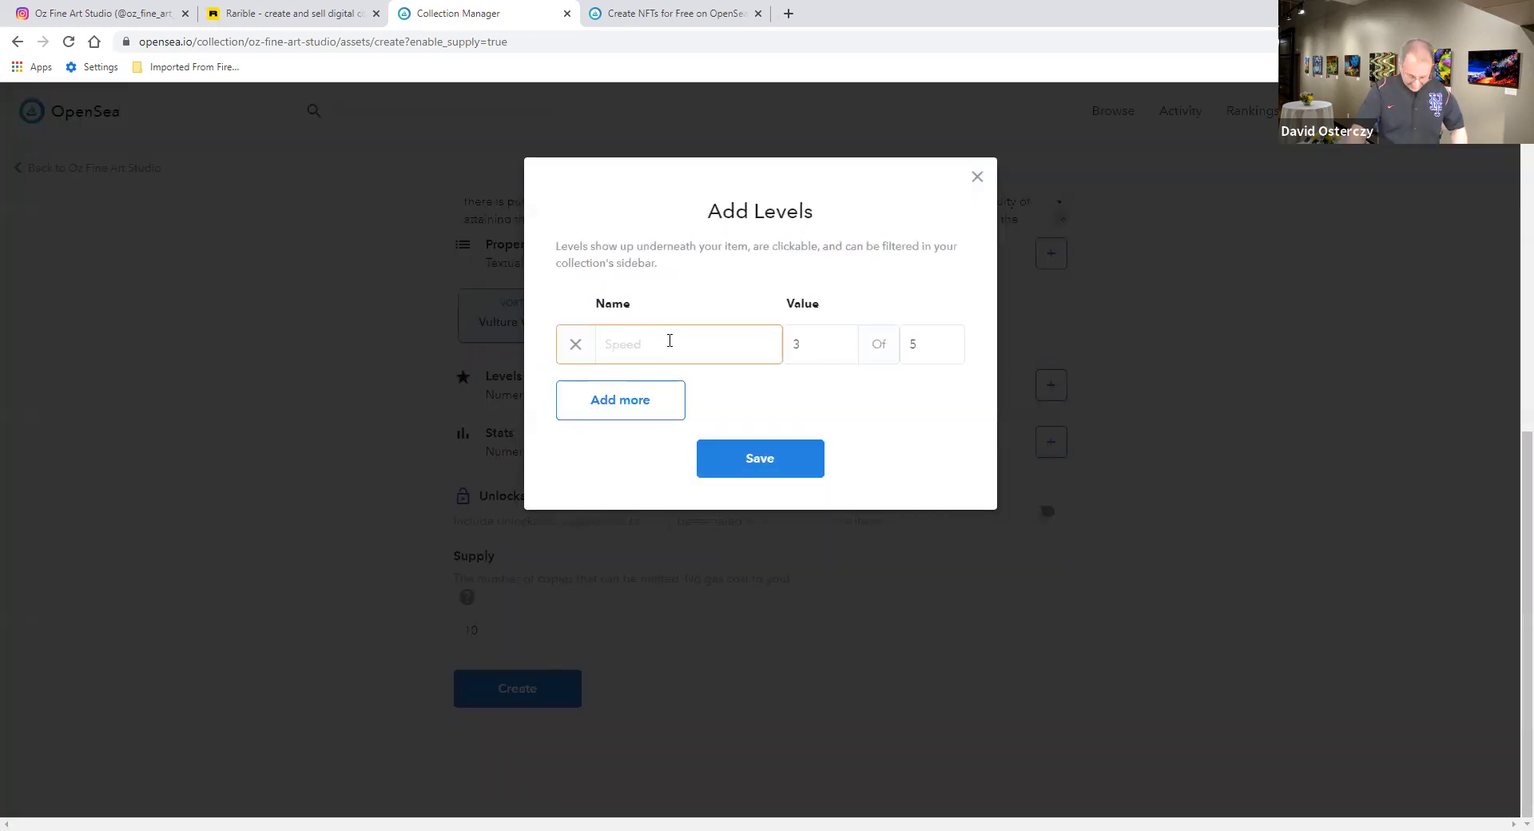
{"action": "type", "text": "Vultu"}
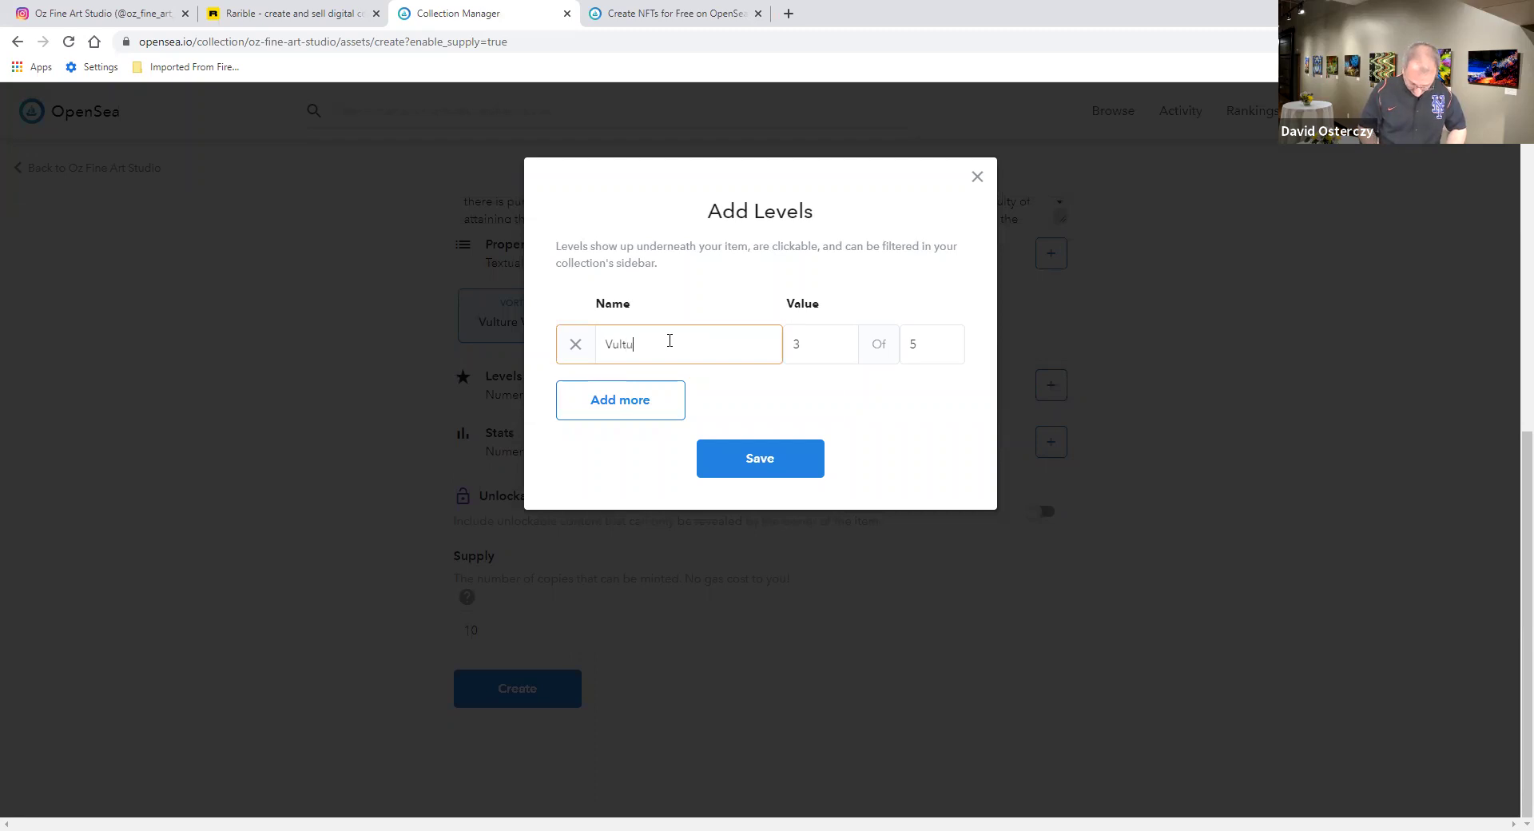
{"action": "type", "text": "re V"}
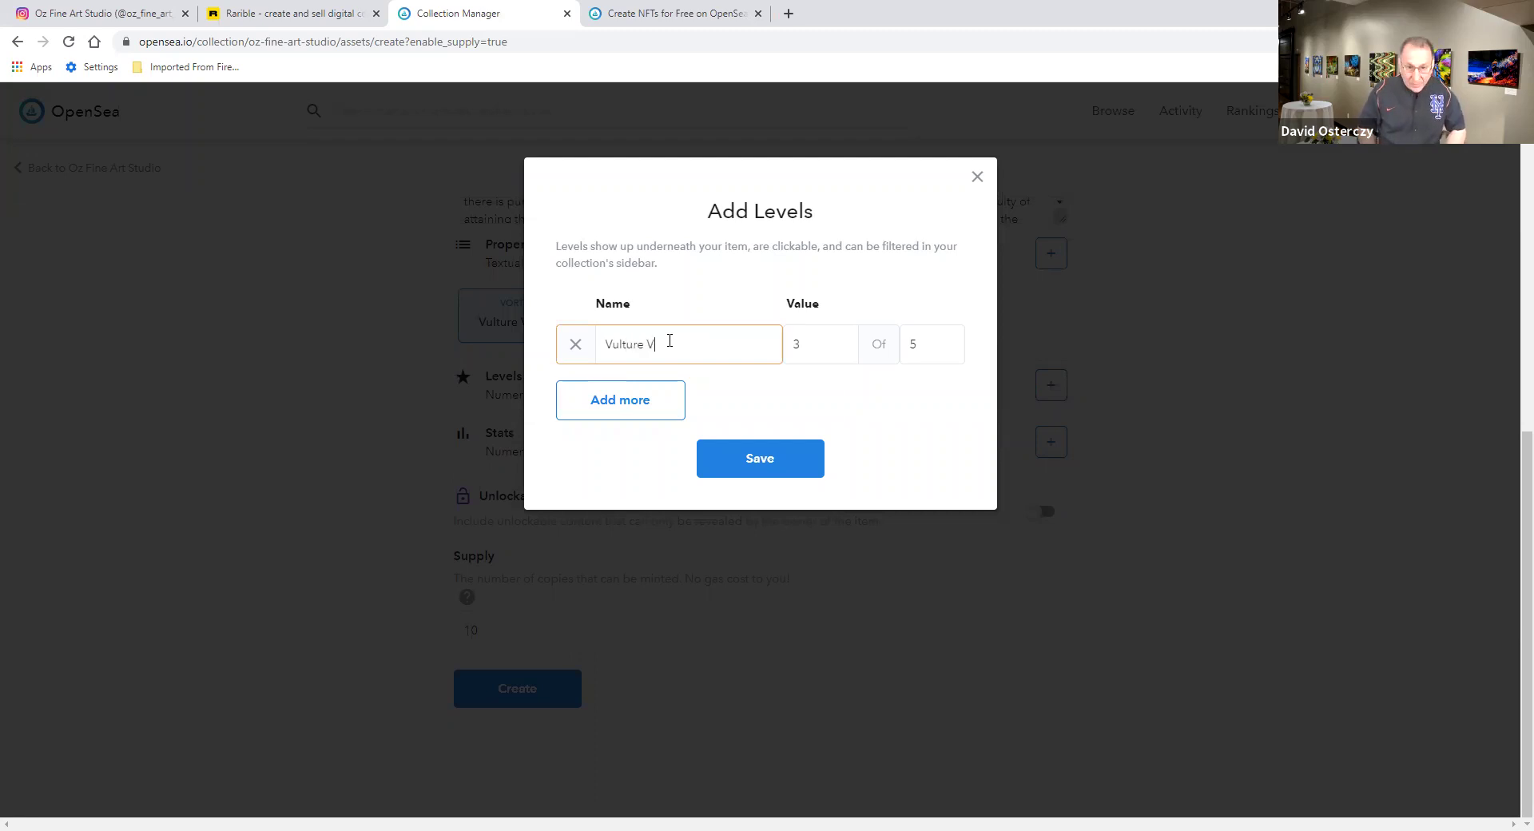
{"action": "type", "text": "ortex"}
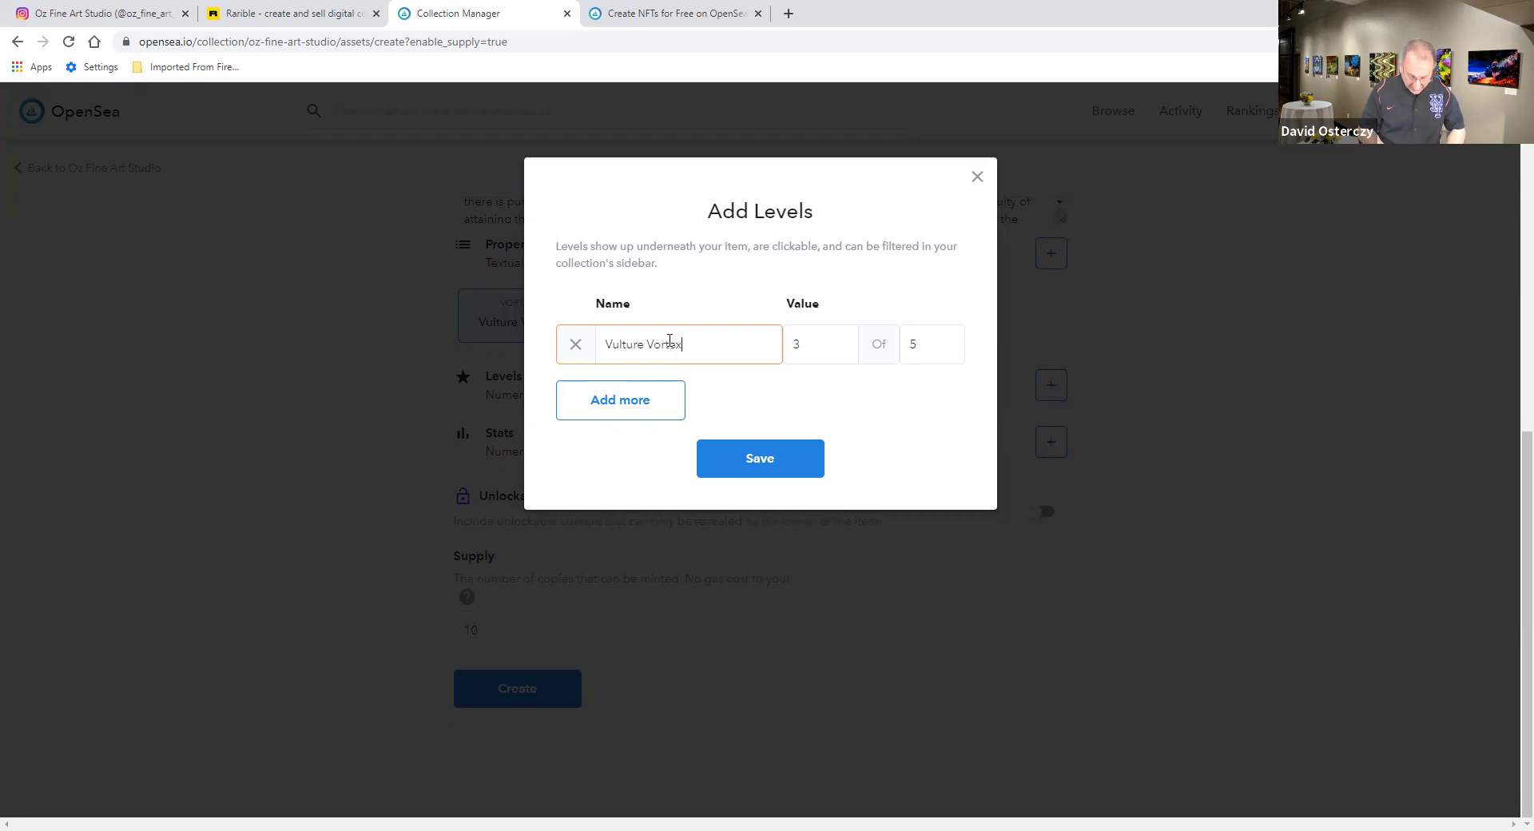
{"action": "double_click", "coordinate": [843, 350]}
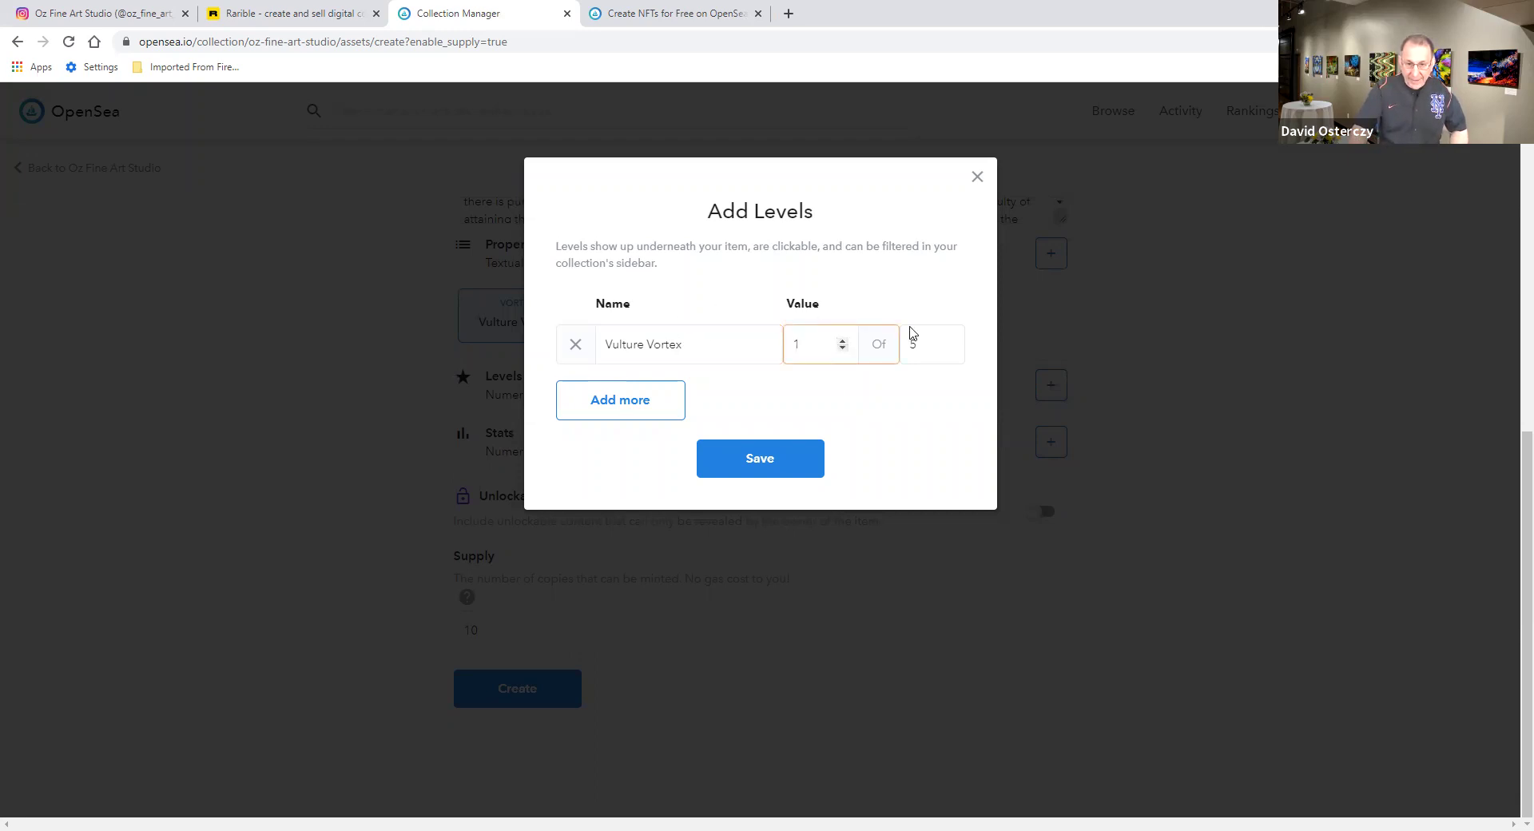
{"action": "left_click", "coordinate": [949, 341]}
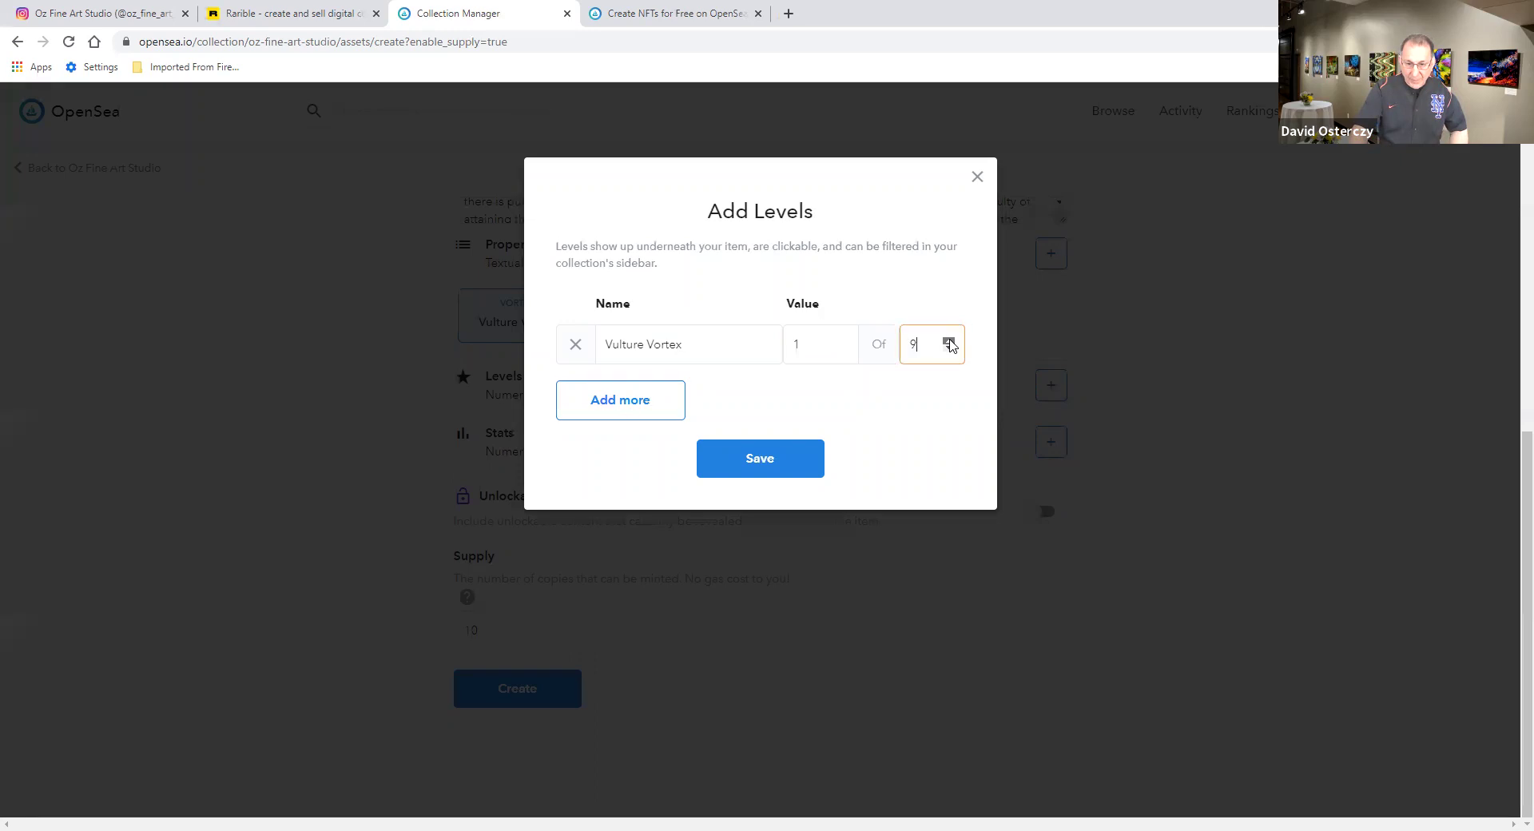
{"action": "left_click", "coordinate": [949, 341]}
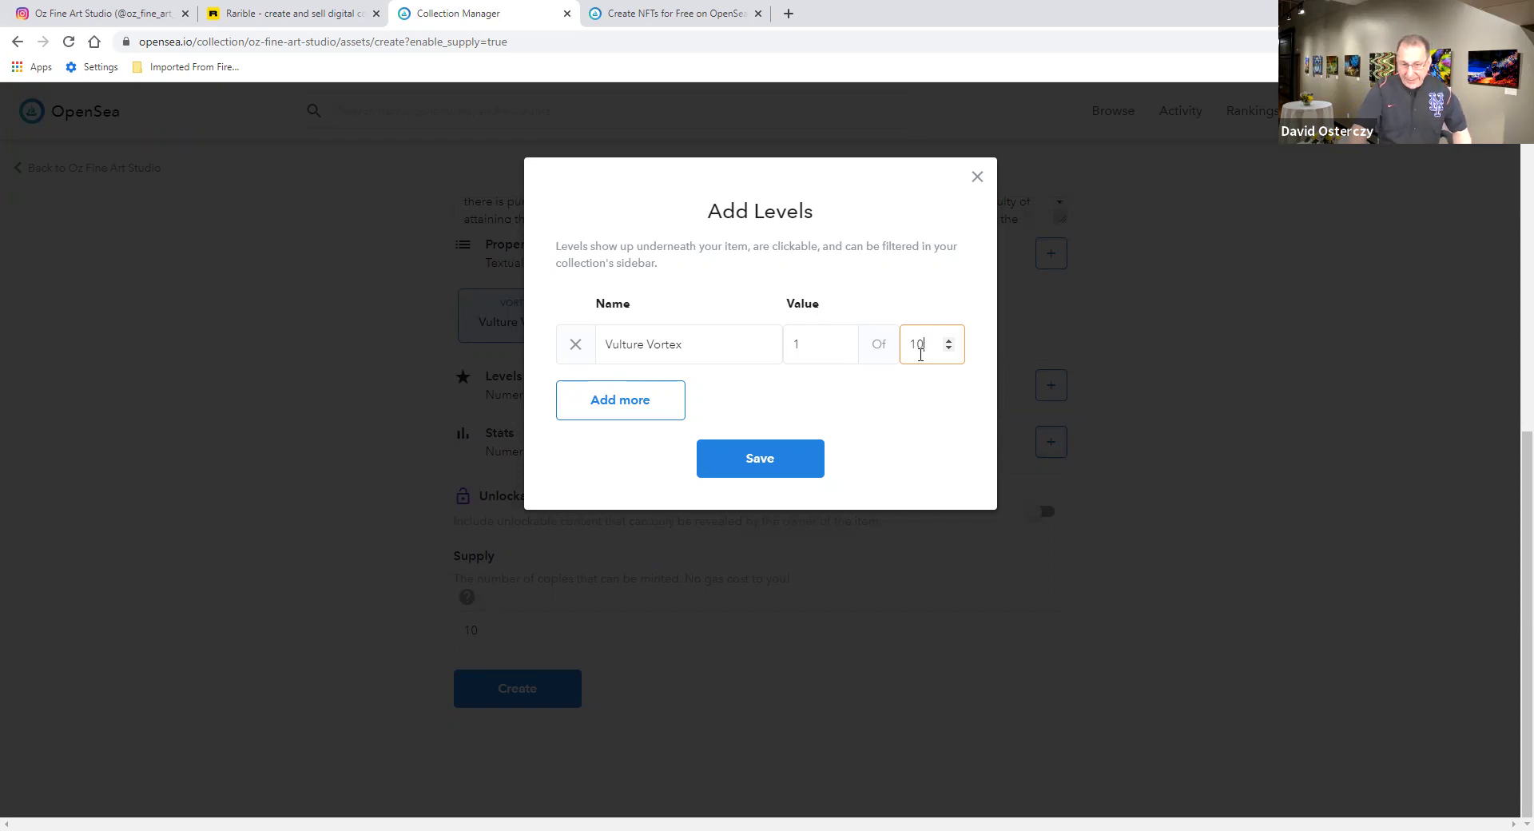
{"action": "left_click", "coordinate": [759, 458]}
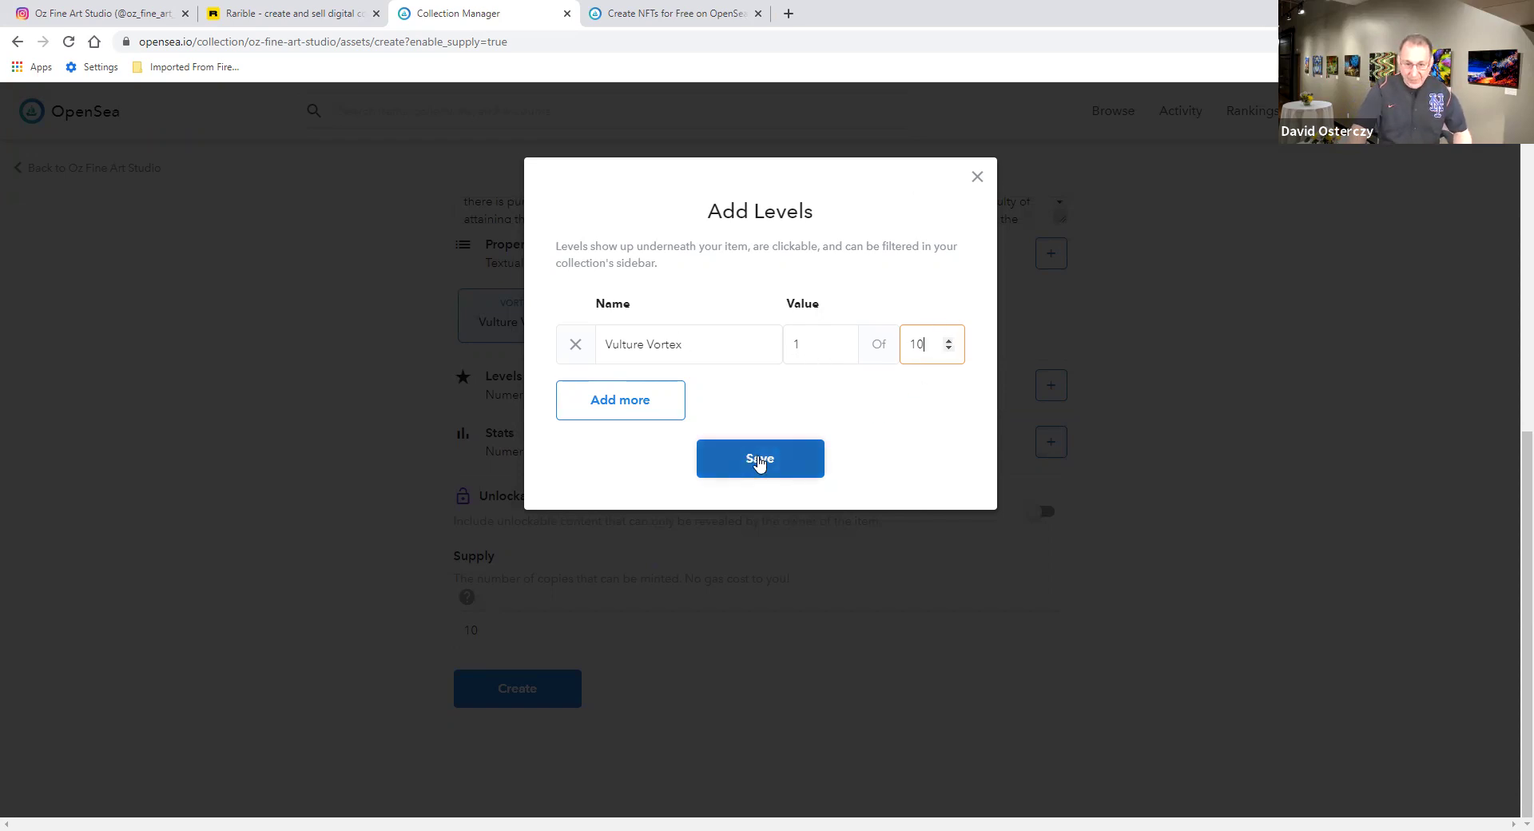
{"action": "scroll", "coordinate": [828, 194], "scroll_direction": "down", "scroll_amount": 1}
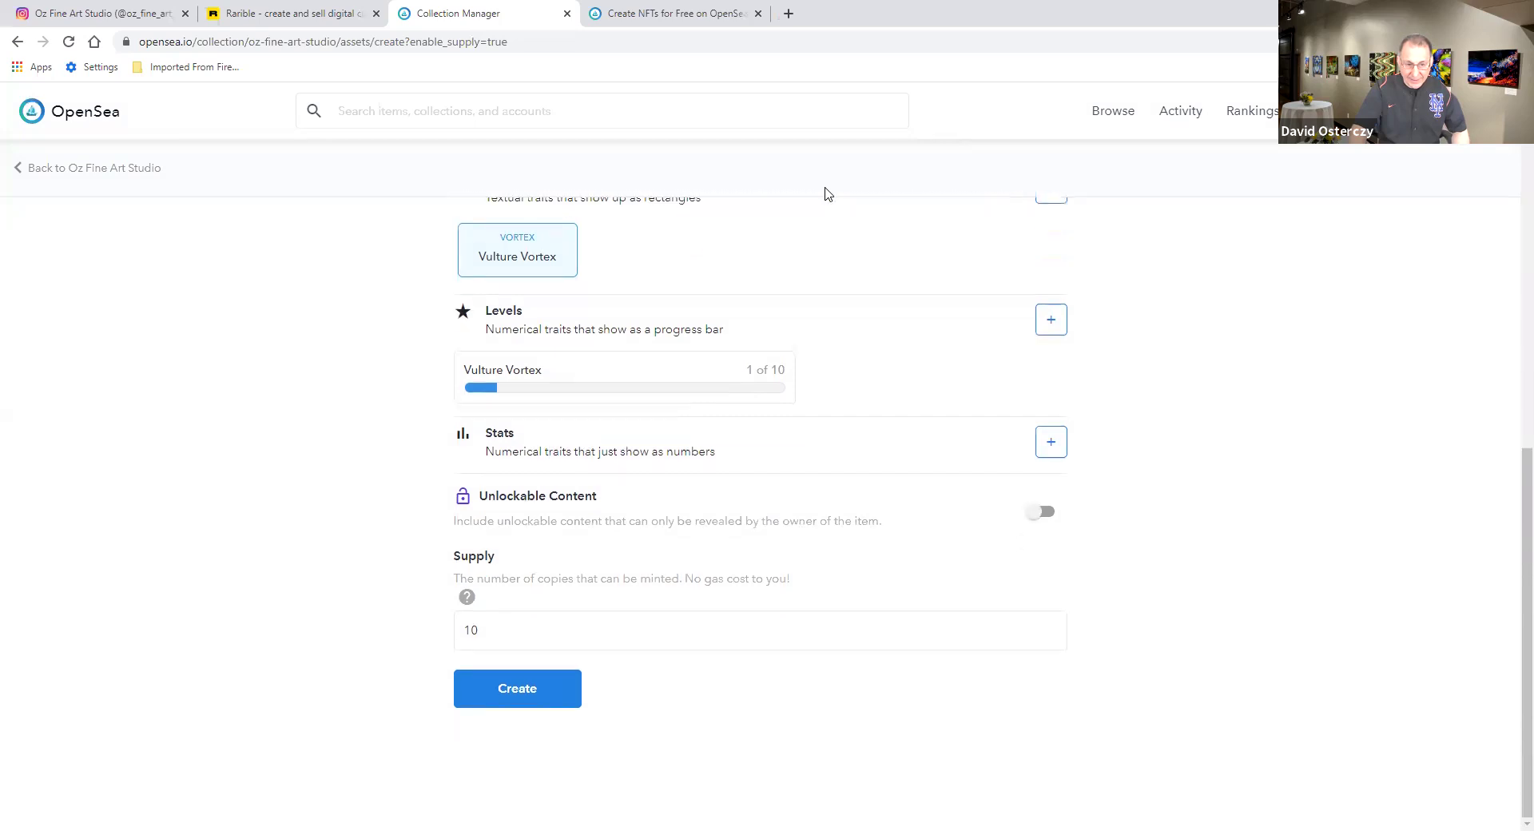
- Enter a stat named 'Vulture Vortex' with value 1 and begin raising its maximum, now at 9
{"action": "left_click", "coordinate": [1054, 447]}
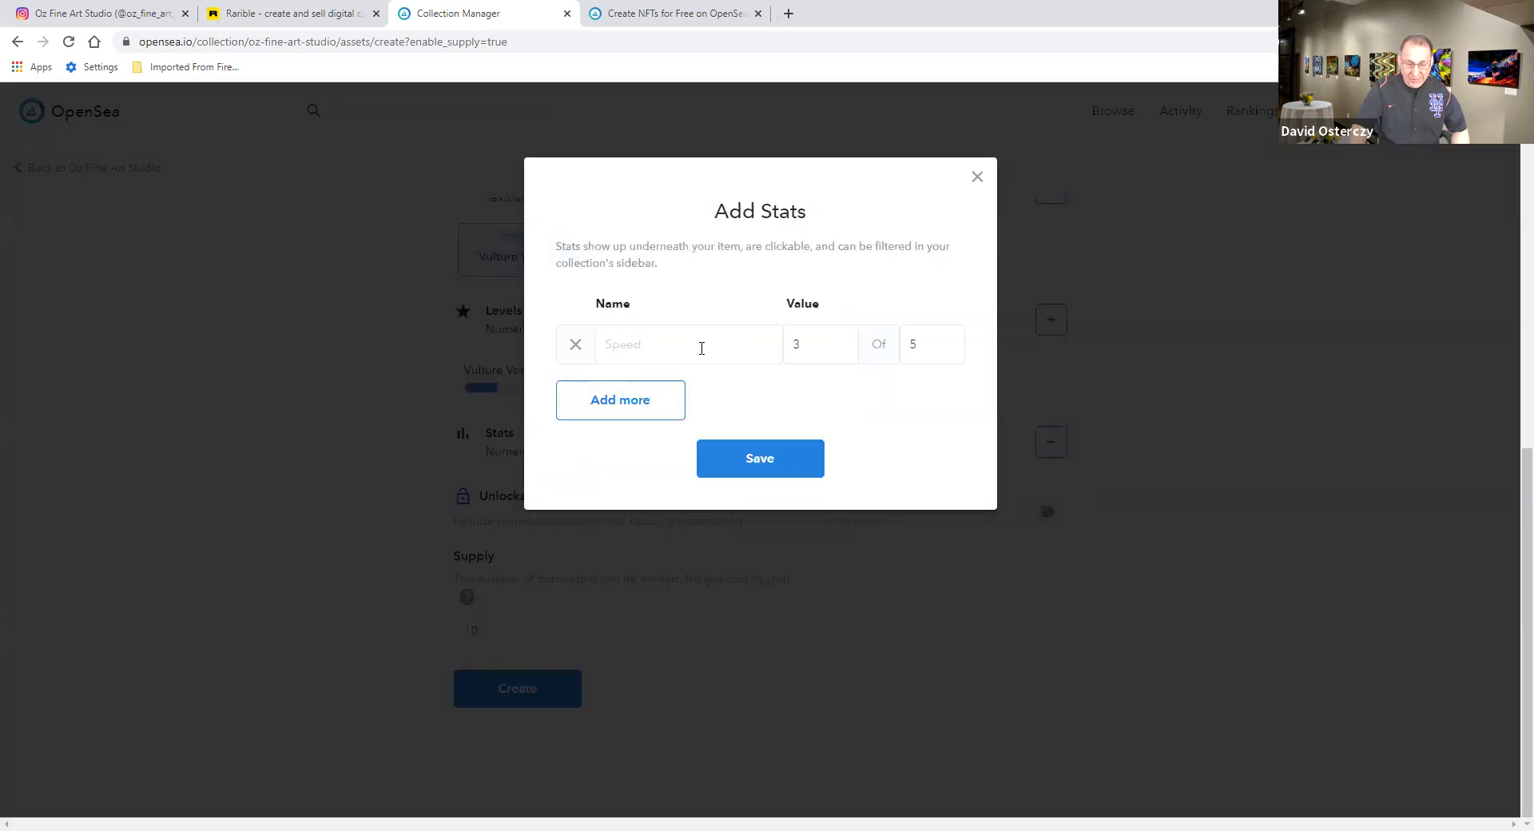
{"action": "left_click", "coordinate": [701, 348]}
{"action": "type", "text": "Vu"}
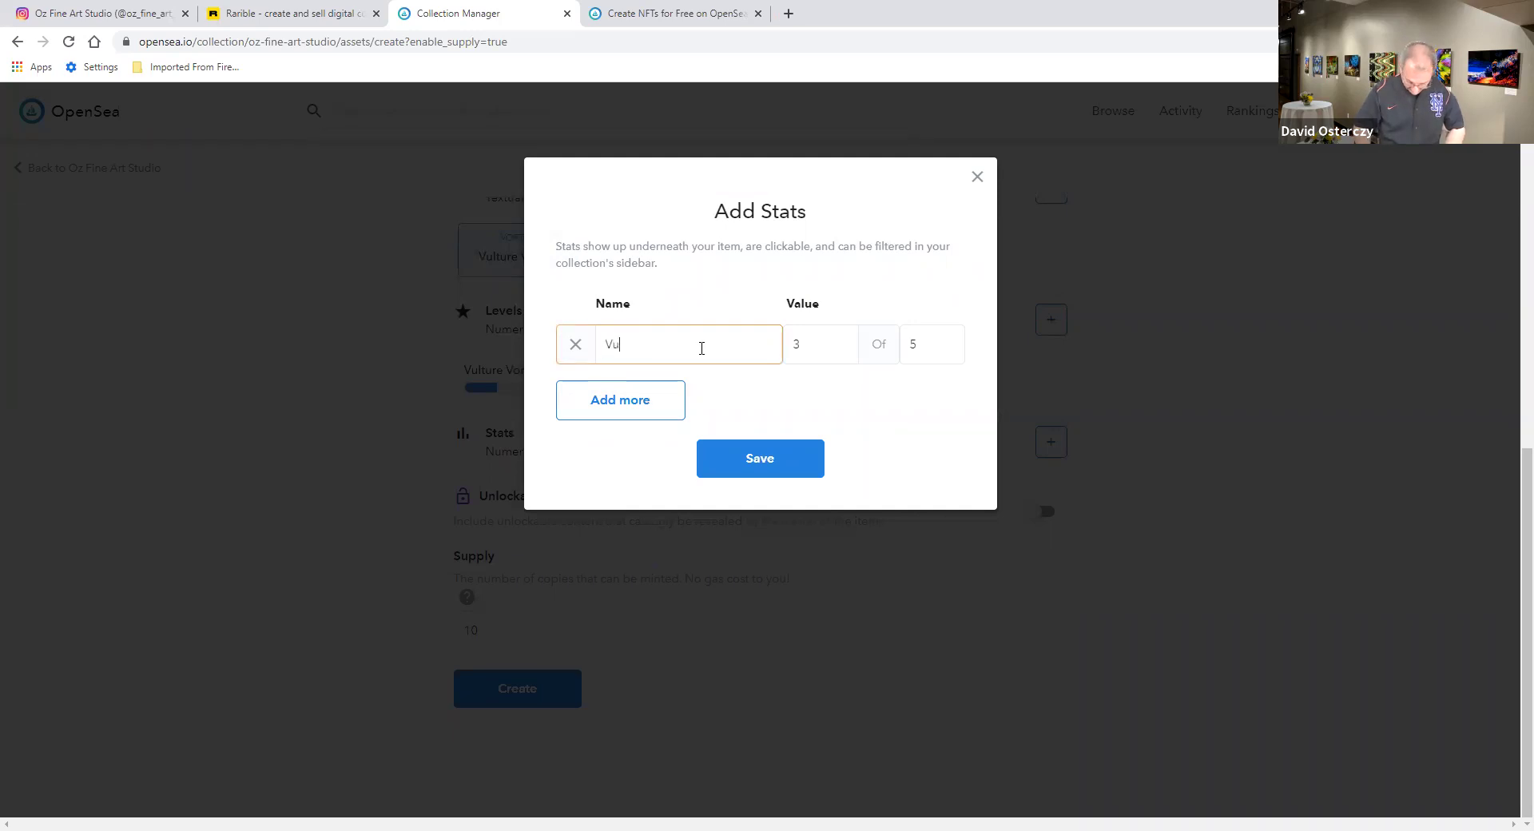
{"action": "type", "text": "lture V"}
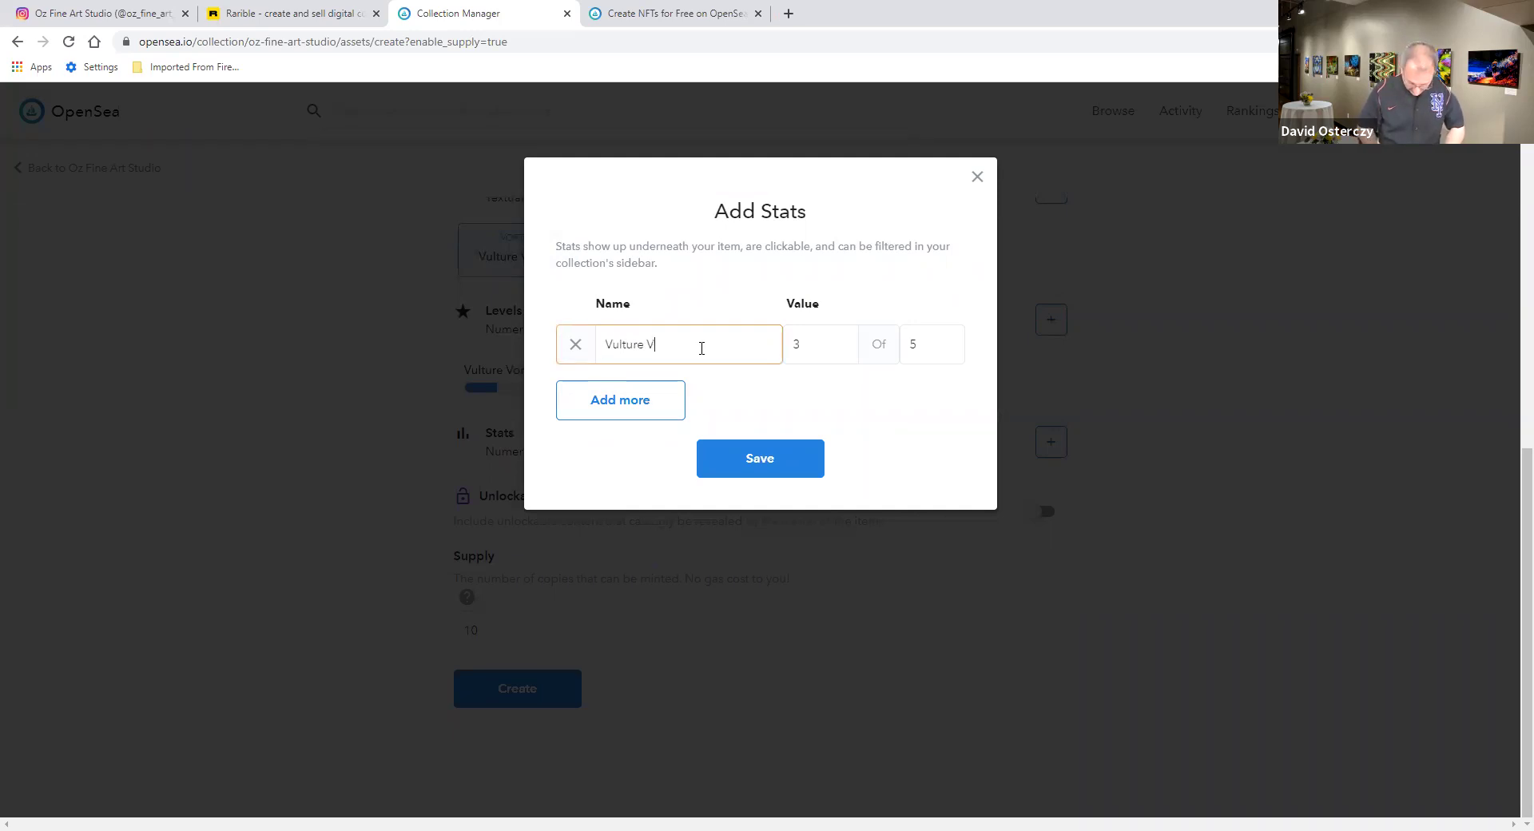
{"action": "type", "text": "ortex"}
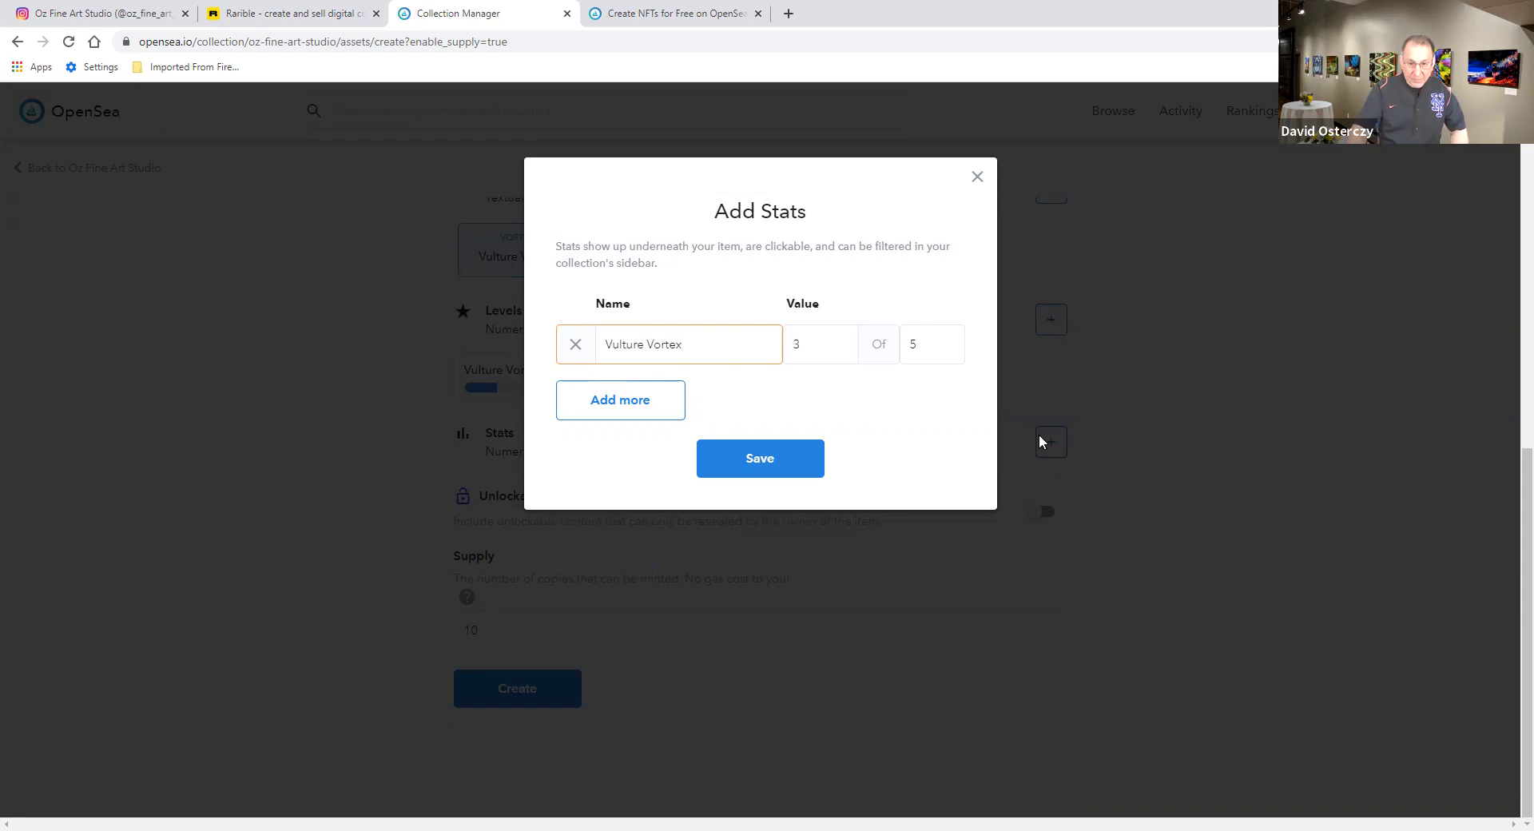
{"action": "left_click", "coordinate": [843, 342]}
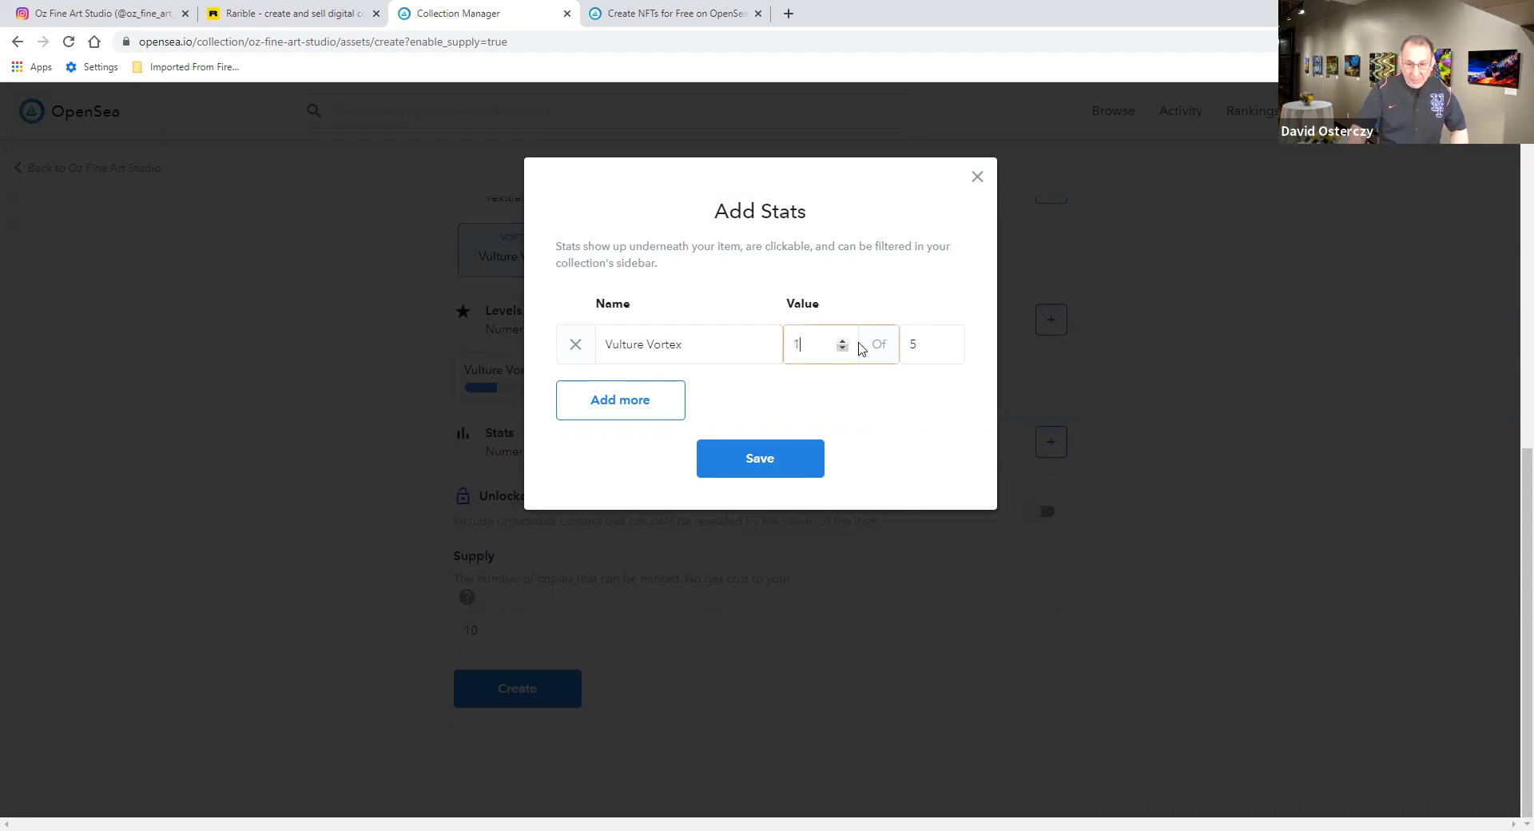
{"action": "left_click", "coordinate": [949, 341]}
{"action": "left_click", "coordinate": [949, 341]}
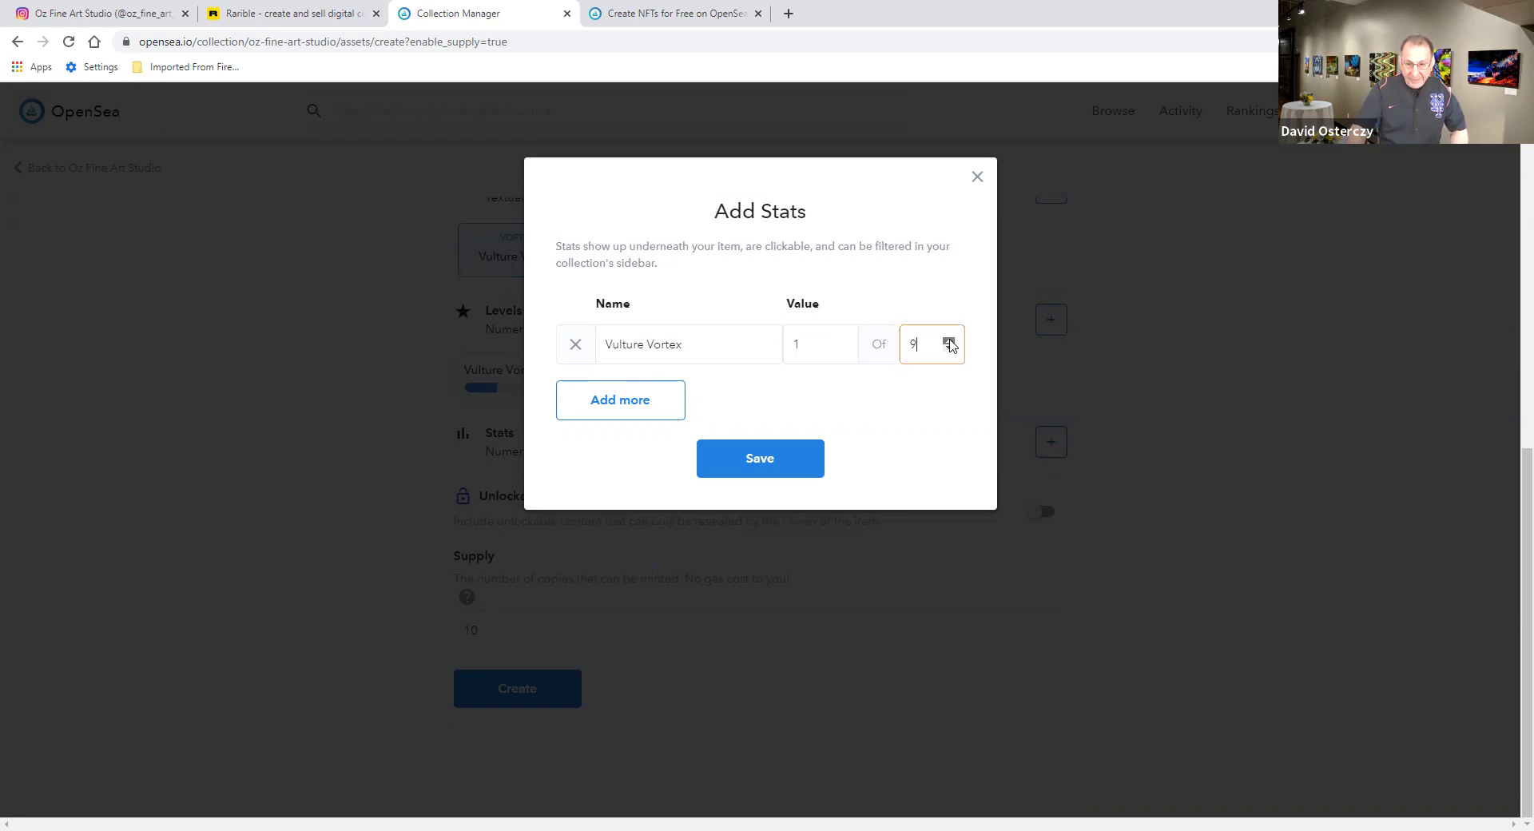
{"action": "left_click", "coordinate": [756, 467]}
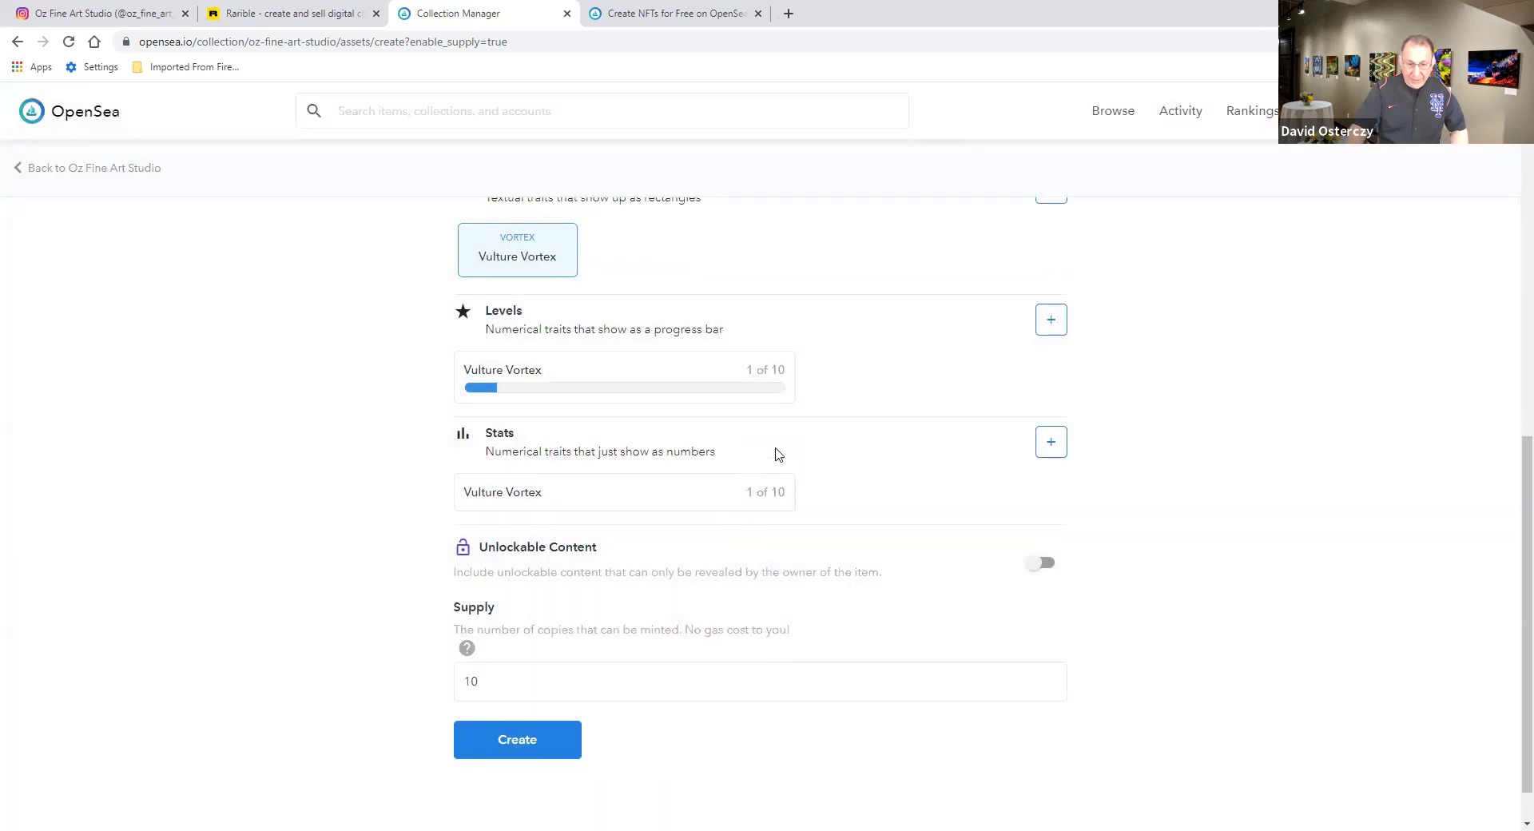
{"action": "scroll", "coordinate": [1125, 397], "scroll_direction": "up", "scroll_amount": 10}
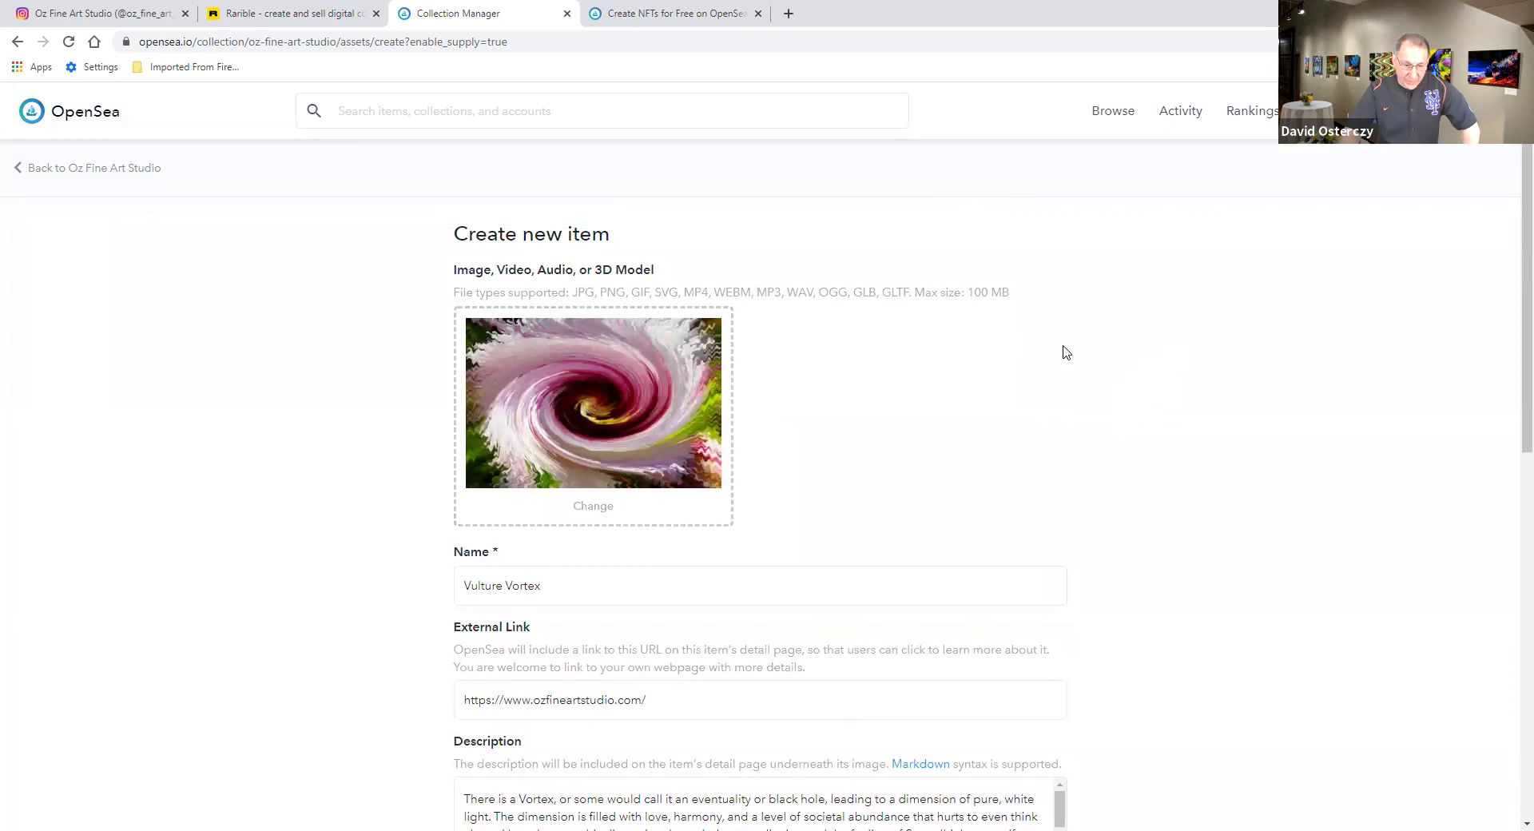
{"action": "scroll", "coordinate": [804, 297], "scroll_direction": "down", "scroll_amount": 3}
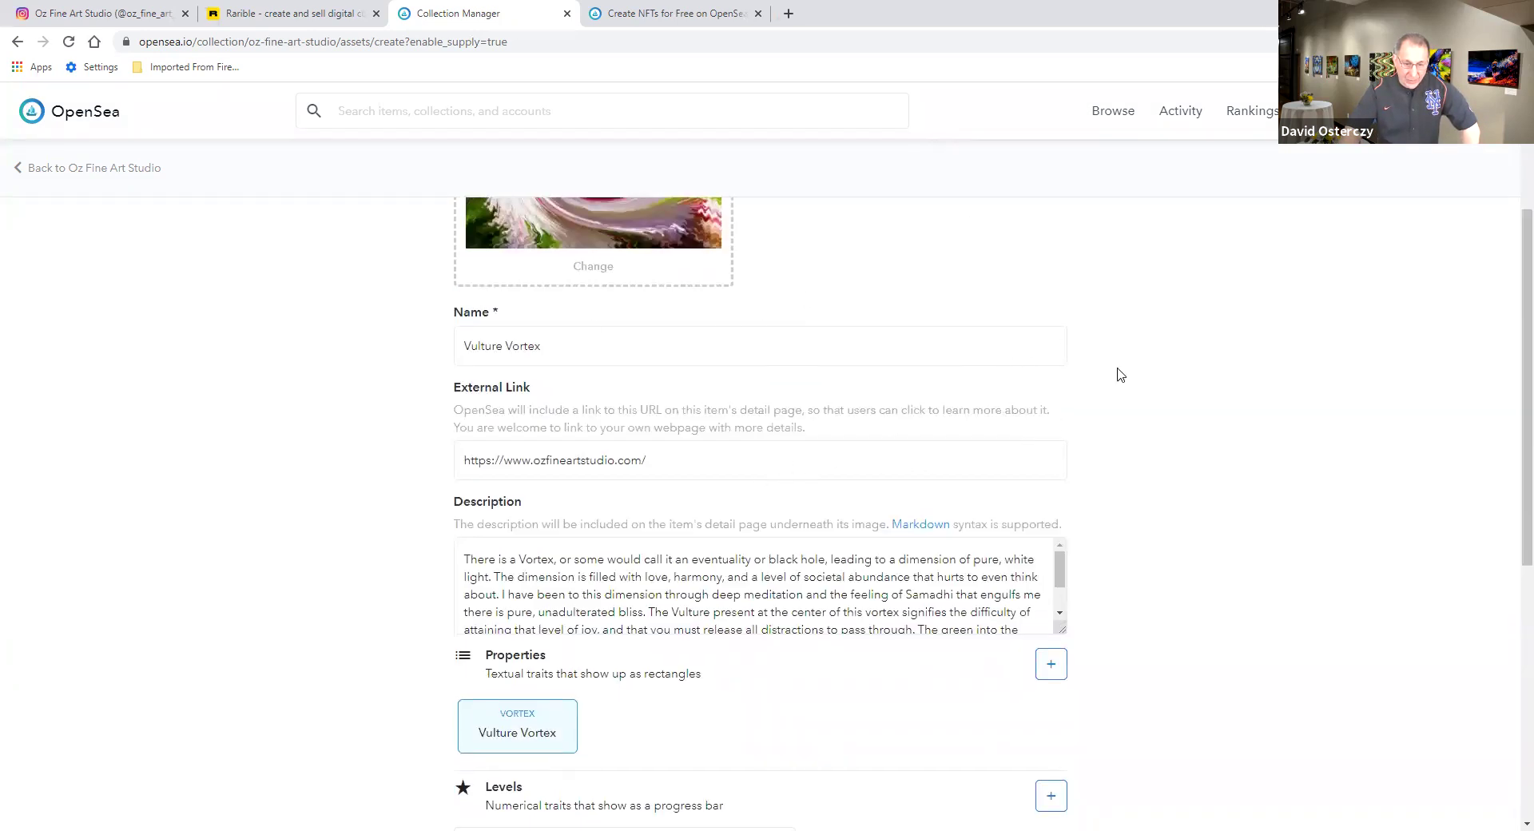
{"action": "scroll", "coordinate": [857, 312], "scroll_direction": "down", "scroll_amount": 4}
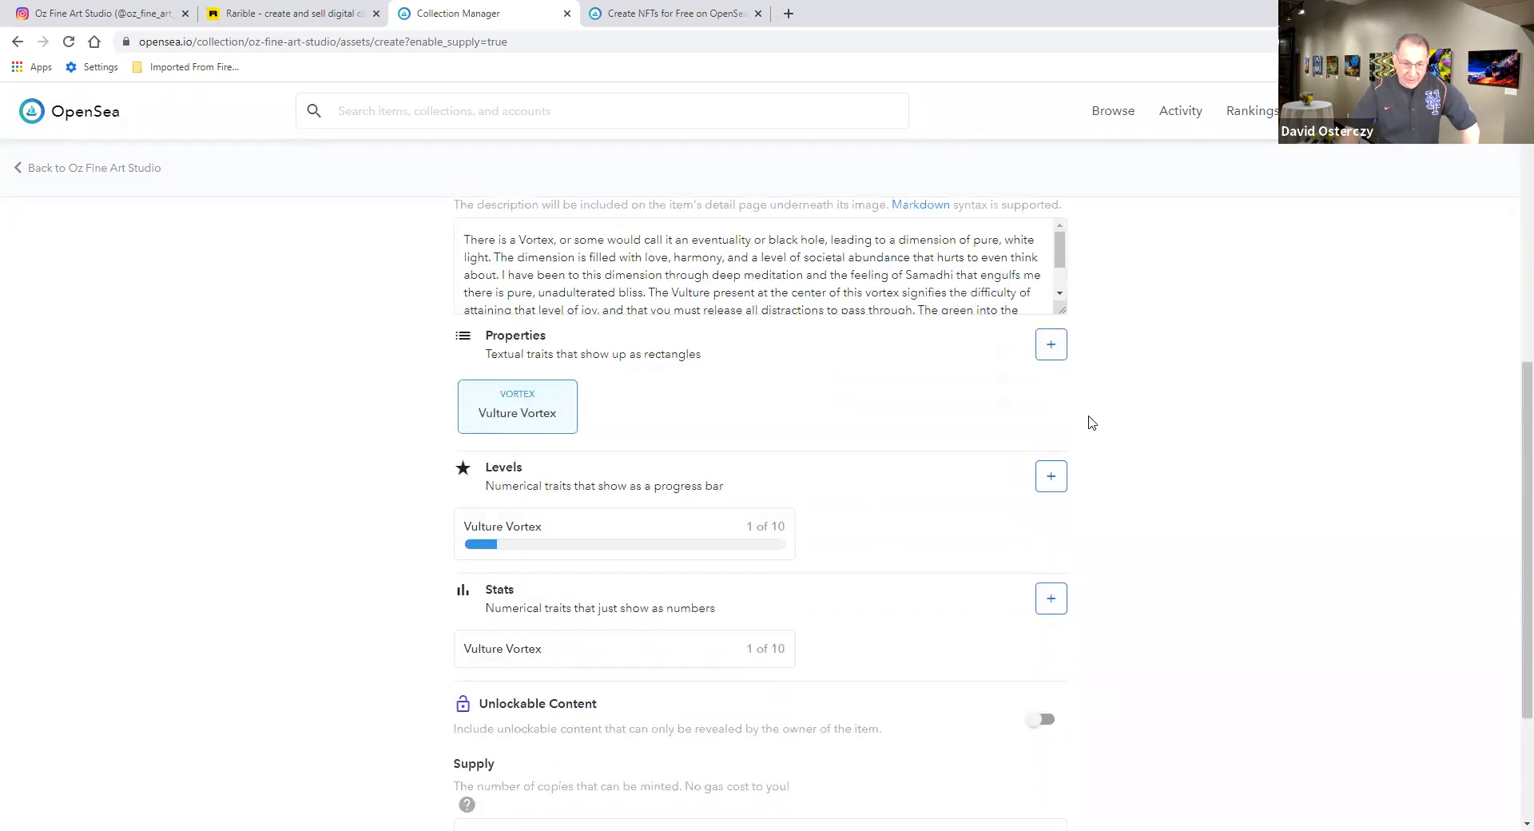
{"action": "scroll", "coordinate": [1039, 208], "scroll_direction": "down", "scroll_amount": 3}
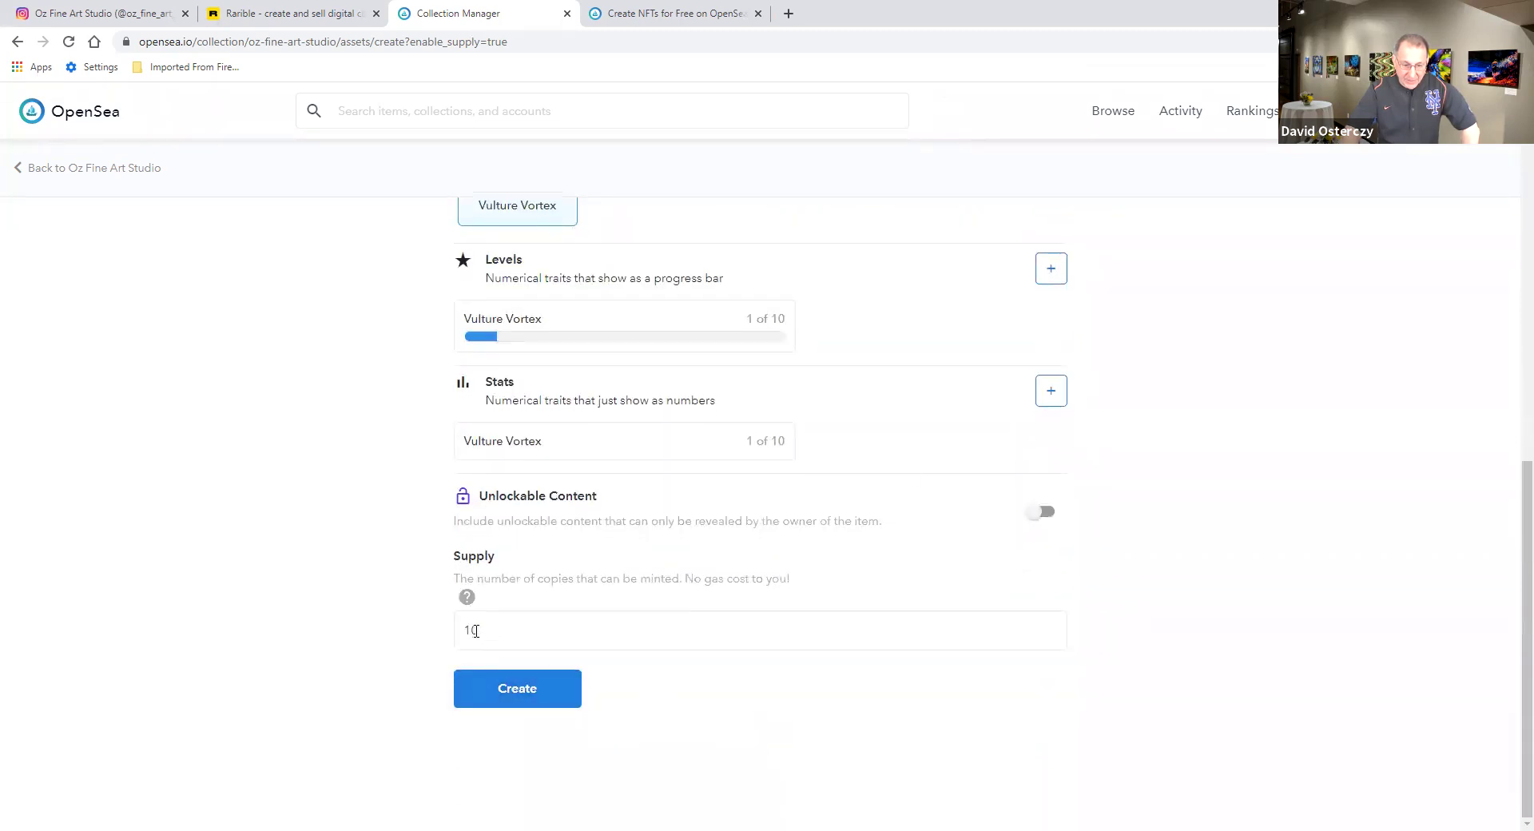
{"action": "scroll", "coordinate": [860, 288], "scroll_direction": "up", "scroll_amount": 5}
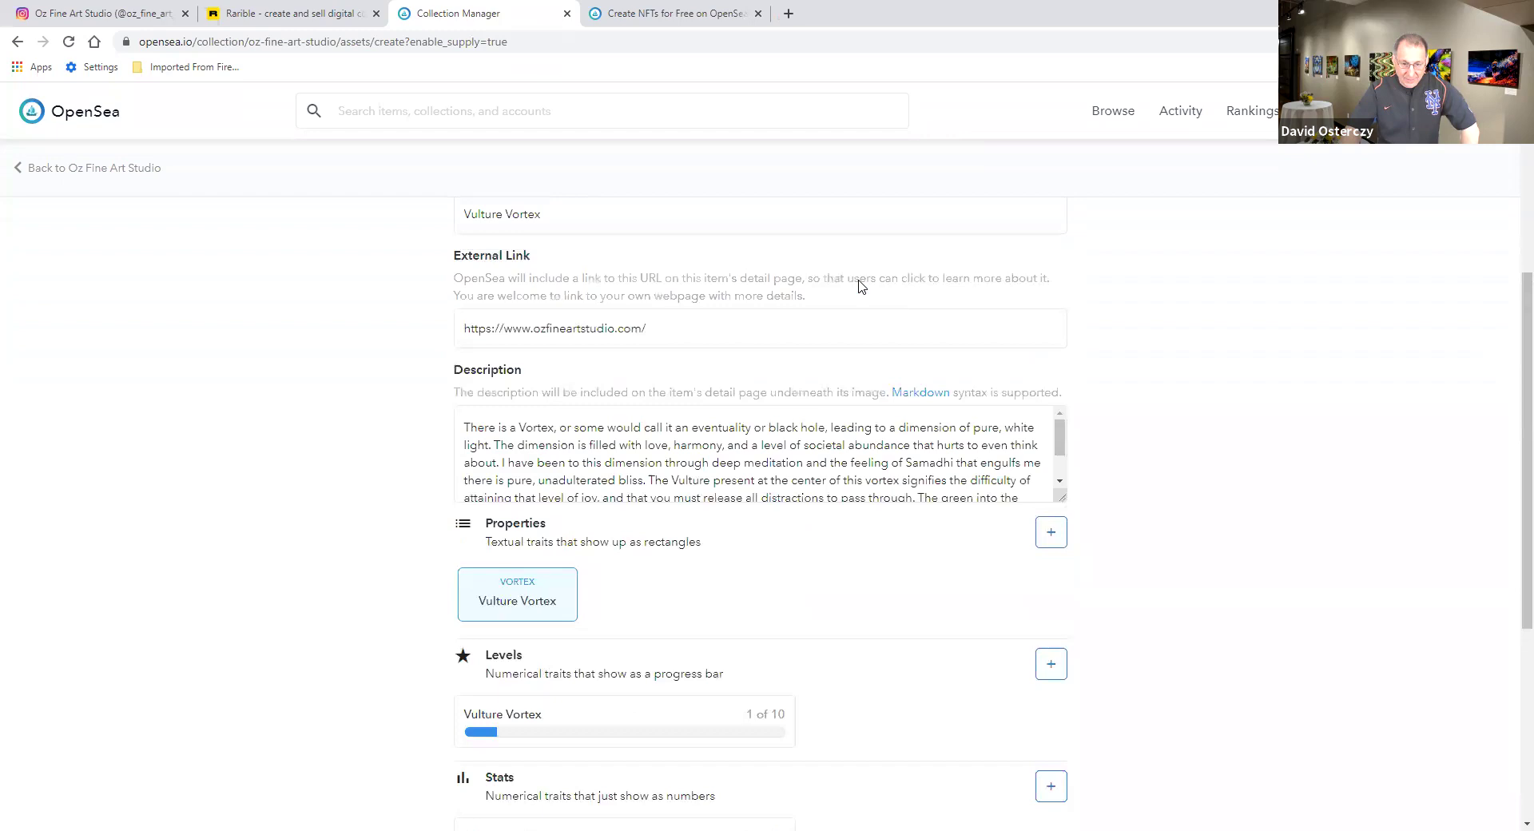
{"action": "scroll", "coordinate": [859, 288], "scroll_direction": "up", "scroll_amount": 2}
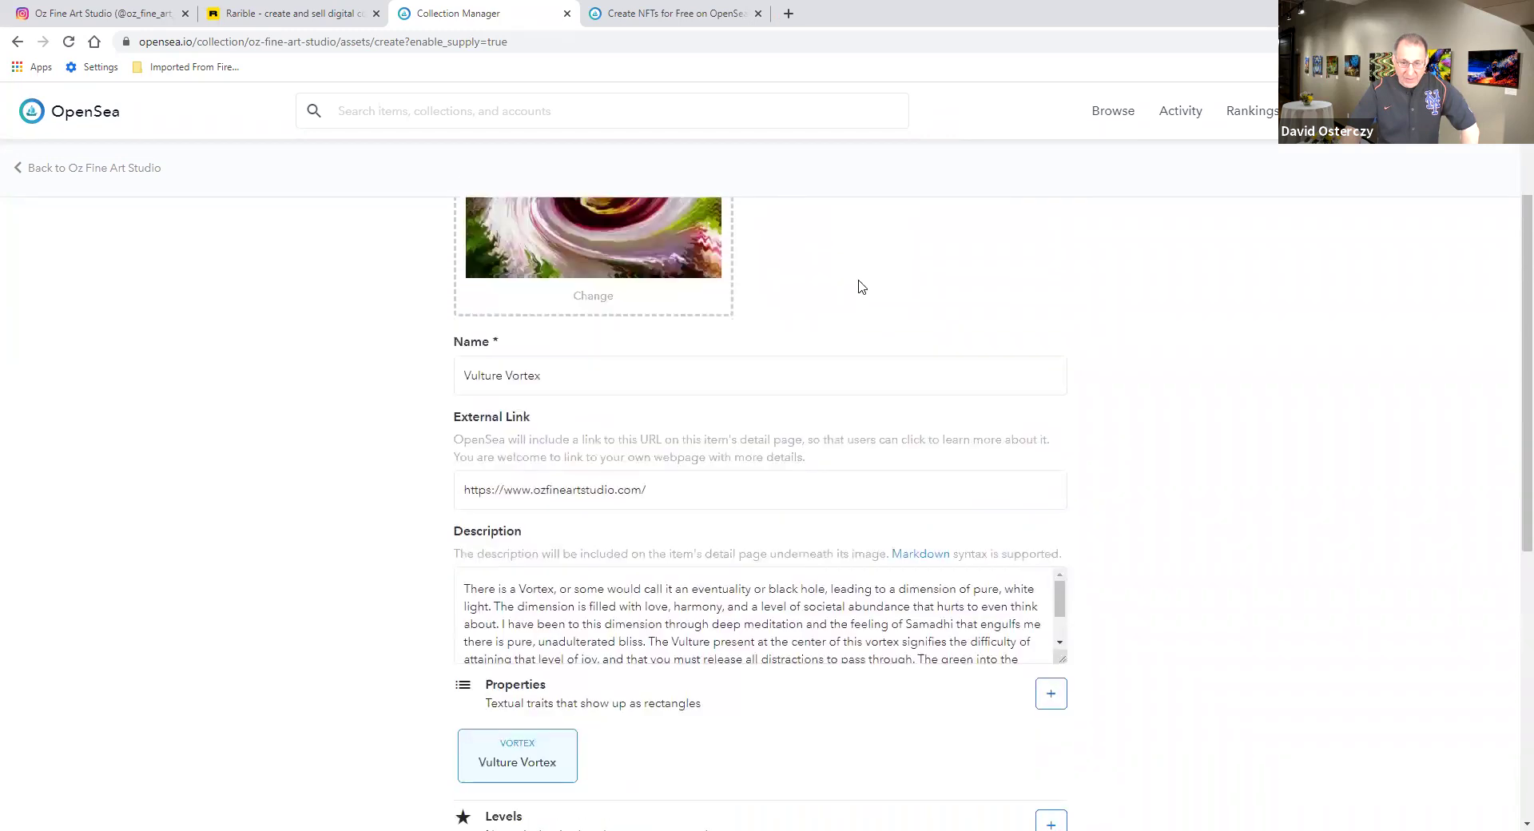
{"action": "scroll", "coordinate": [861, 286], "scroll_direction": "down", "scroll_amount": 7}
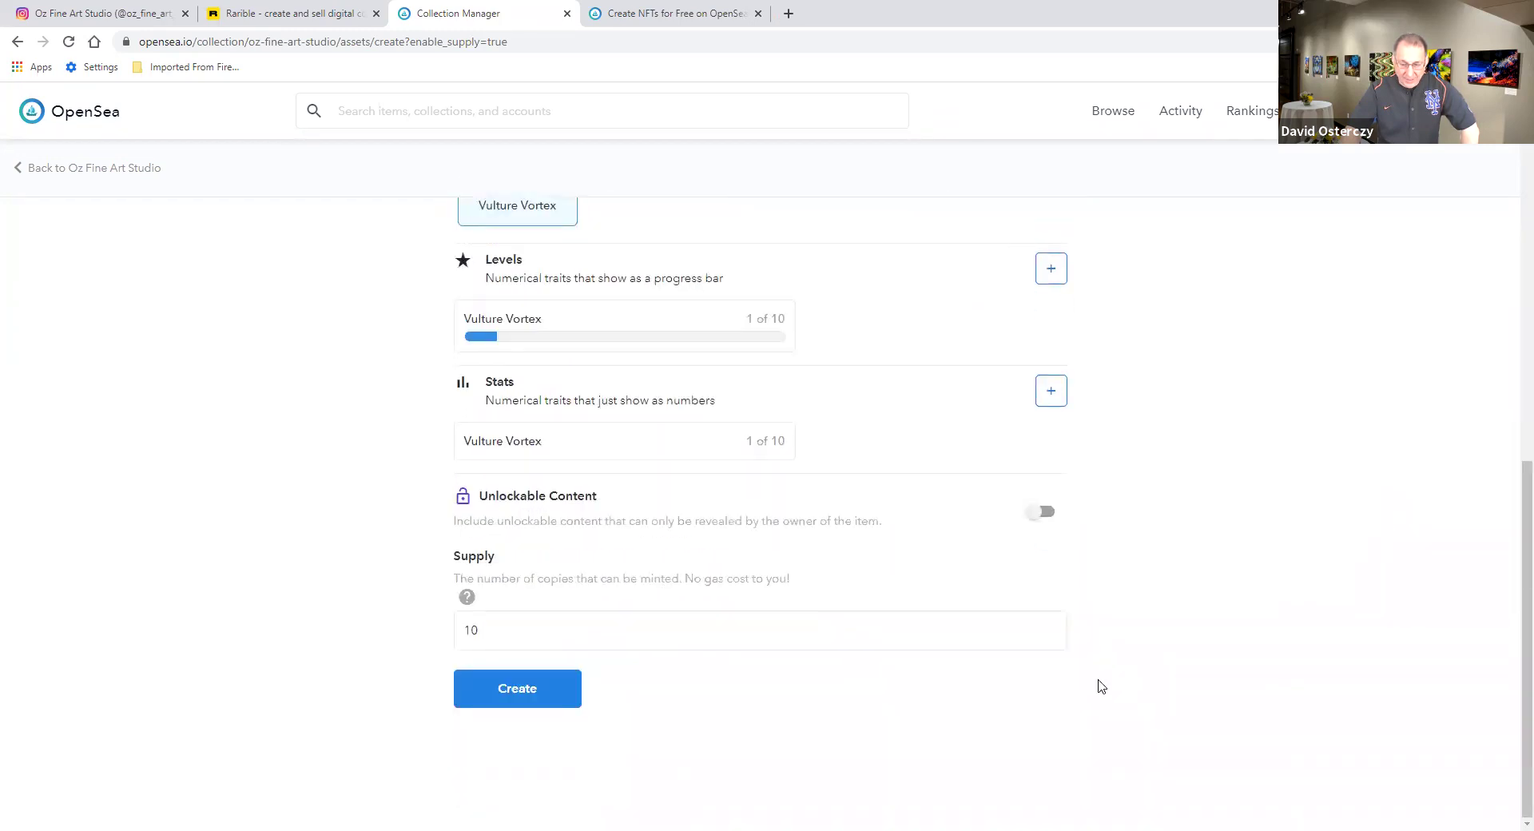
- Submit the form to create the Vulture Vortex item with all its entered details
{"action": "left_click", "coordinate": [529, 694]}
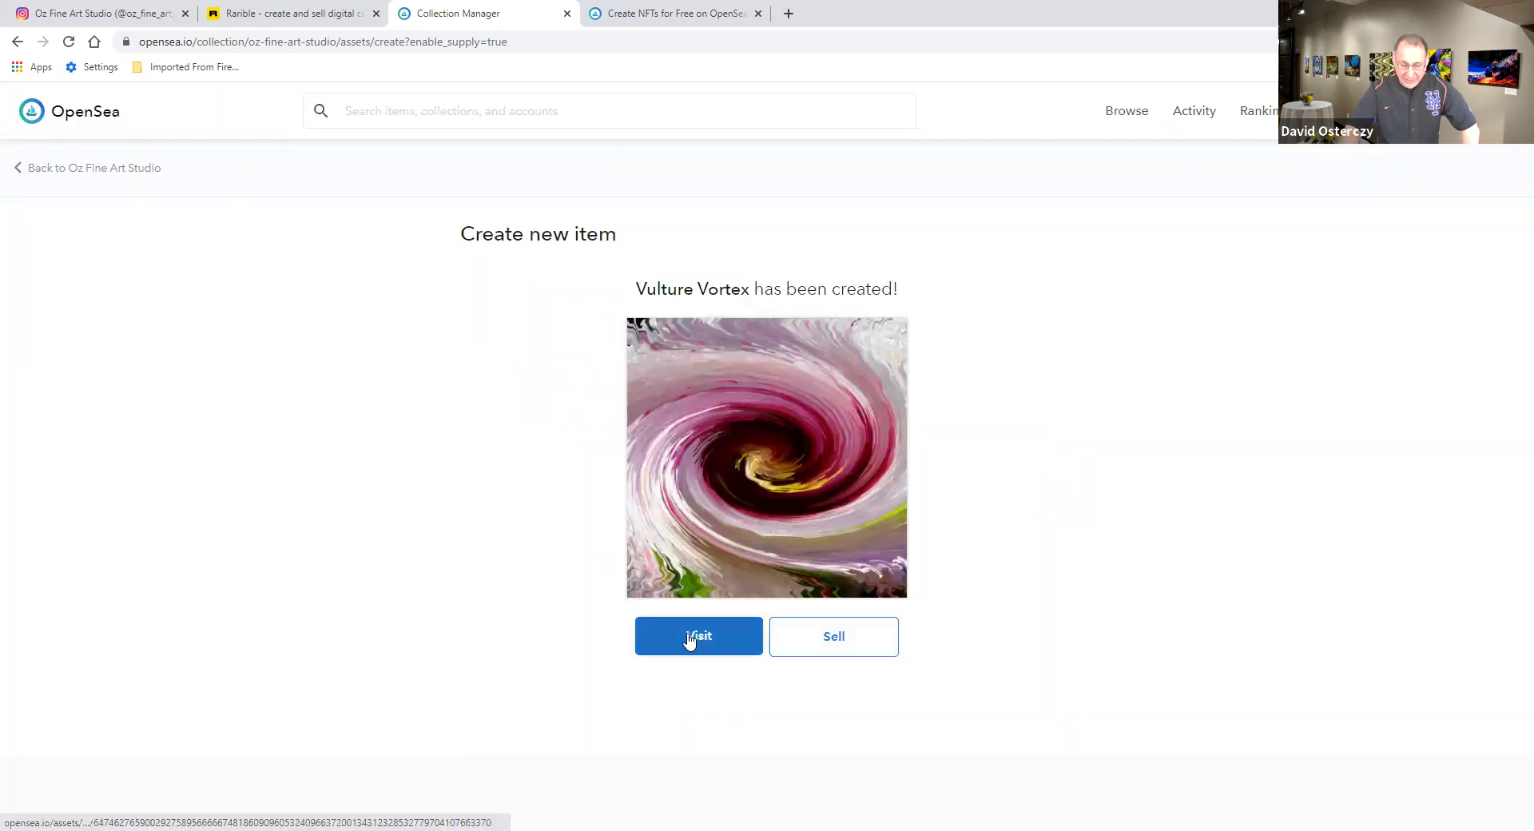
- Start selling Vulture Vortex with a fixed price of 0.1 ETH for quantity 1
{"action": "left_click", "coordinate": [831, 639]}
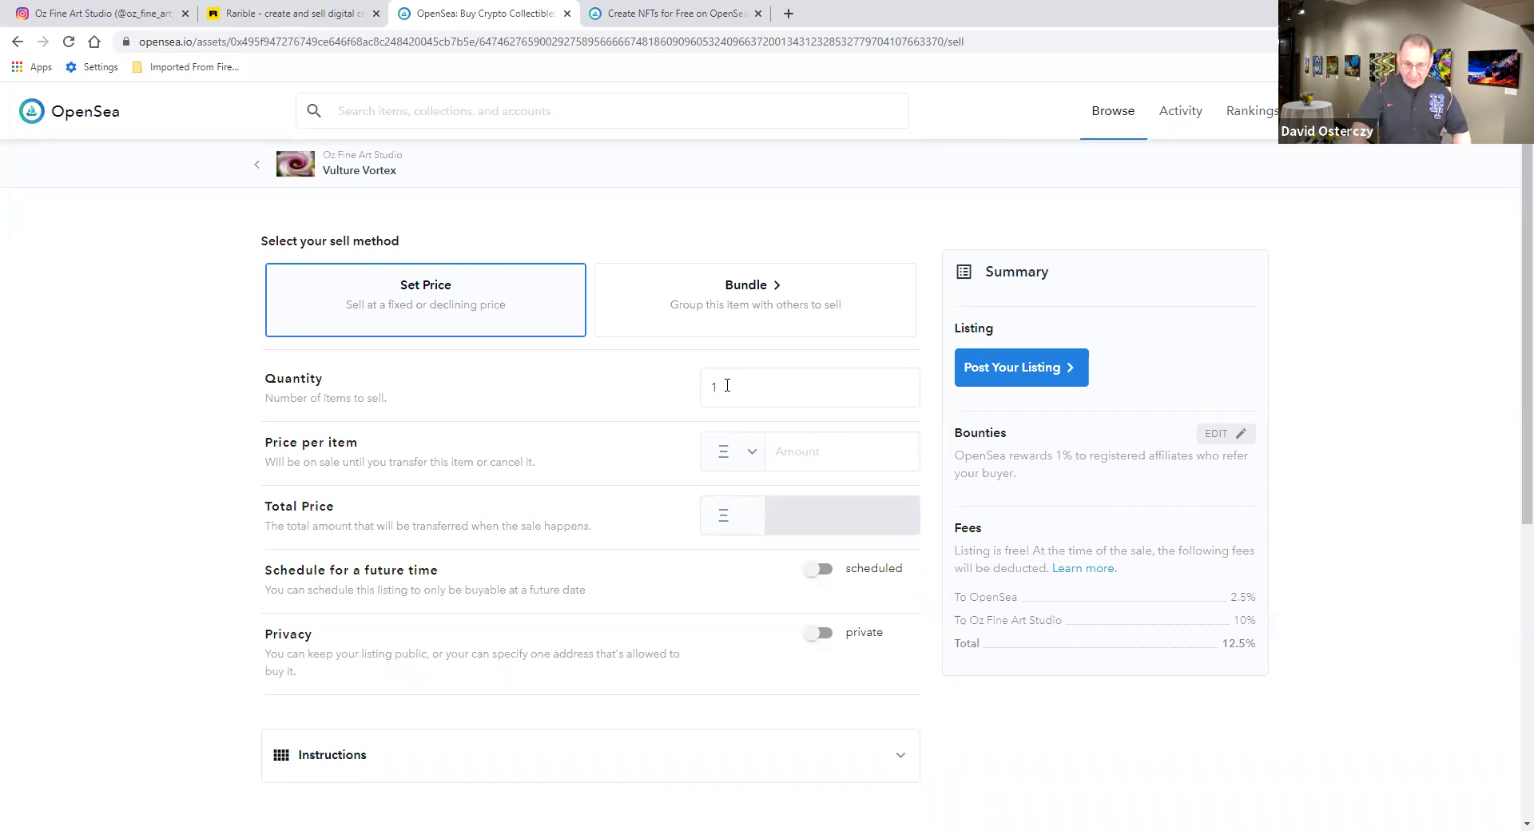
{"action": "left_click", "coordinate": [802, 456]}
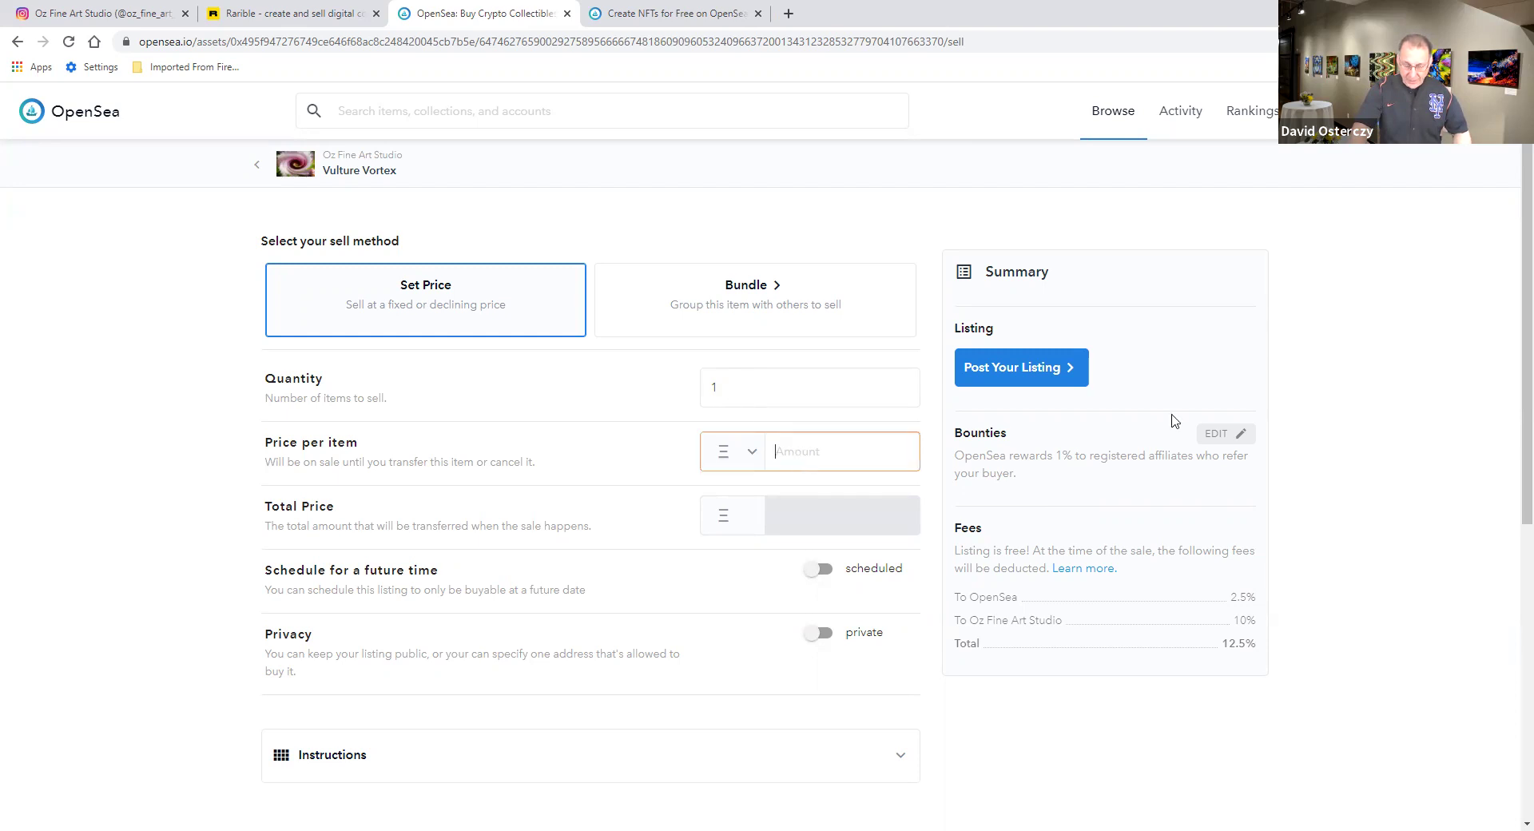
{"action": "type", "text": "."}
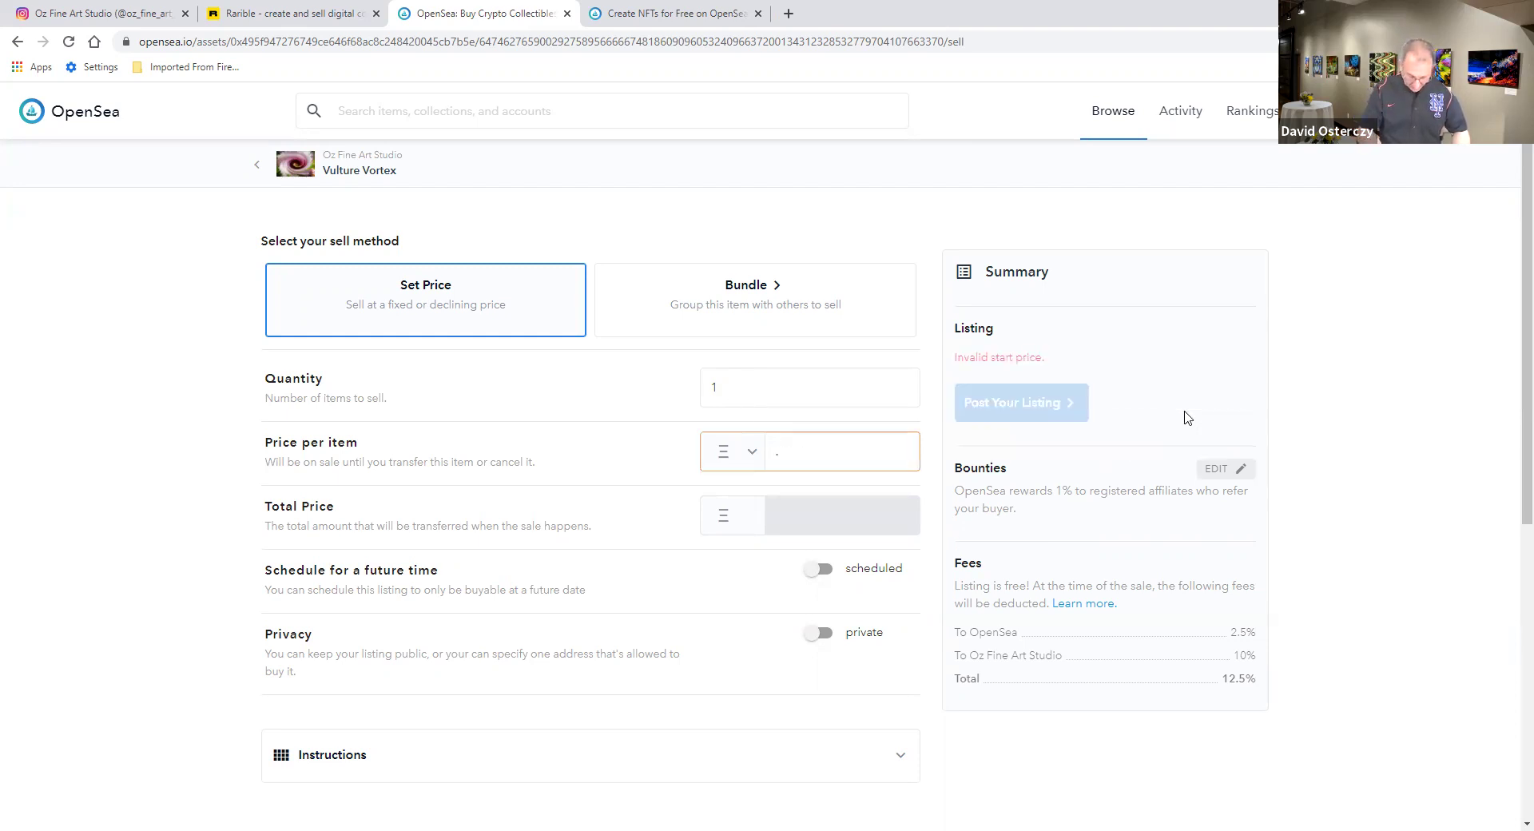
{"action": "type", "text": "1"}
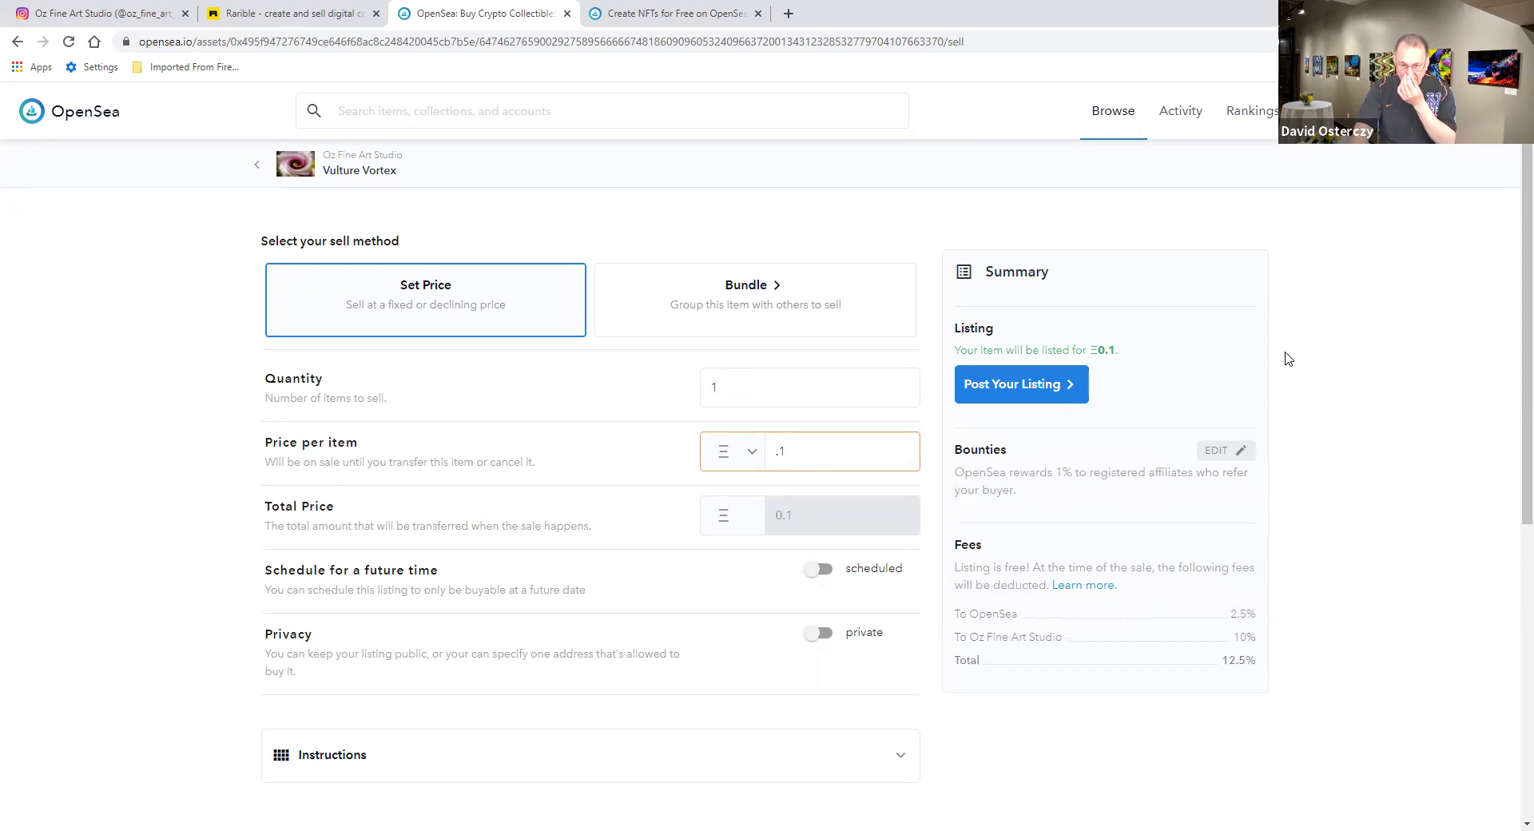
{"action": "scroll", "coordinate": [1300, 393], "scroll_direction": "down", "scroll_amount": 3}
{"action": "scroll", "coordinate": [1301, 394], "scroll_direction": "up", "scroll_amount": 3}
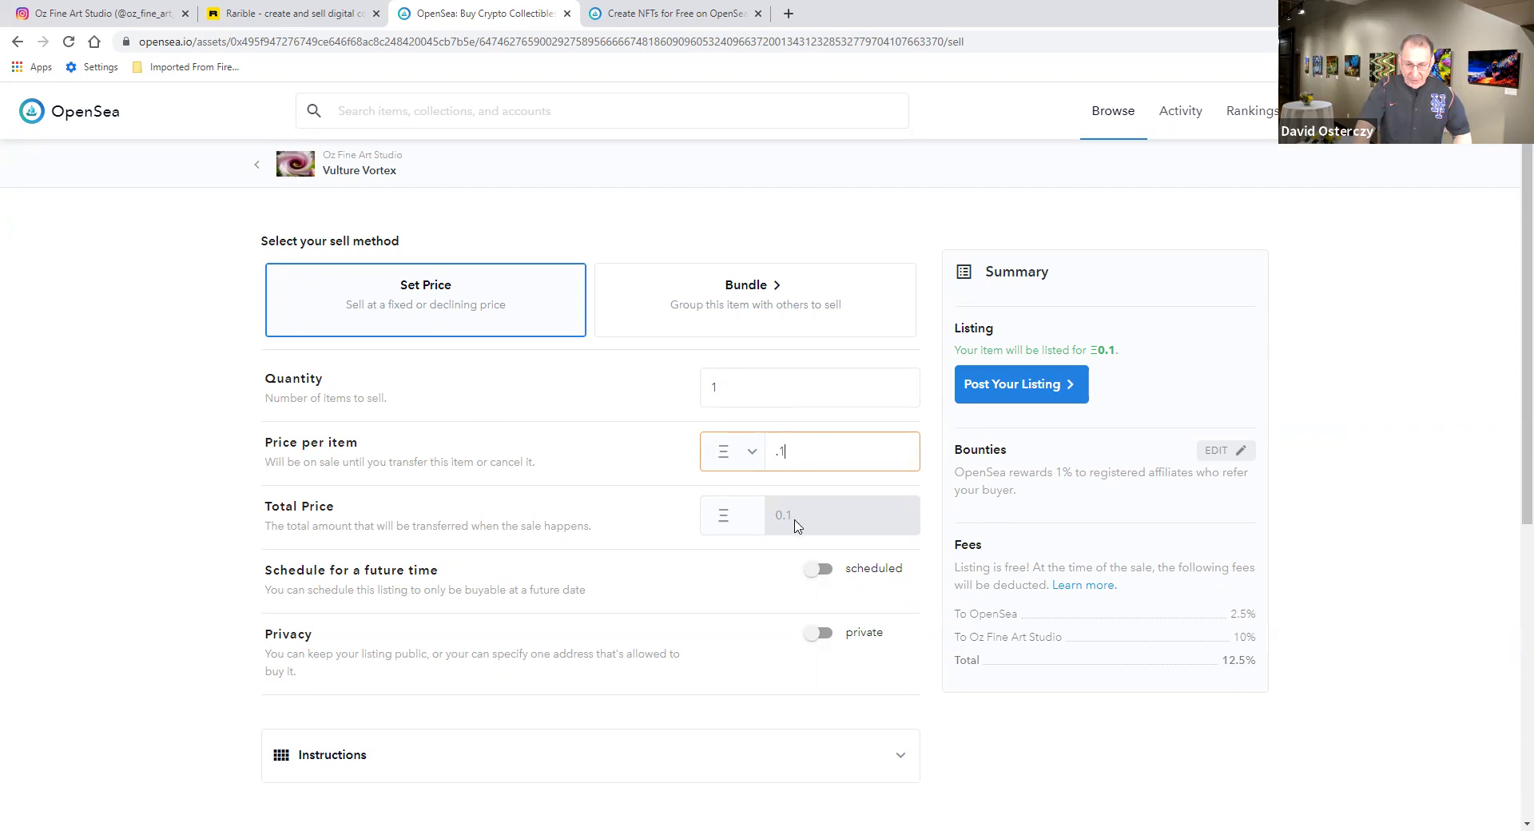
{"action": "scroll", "coordinate": [1062, 376], "scroll_direction": "down", "scroll_amount": 2}
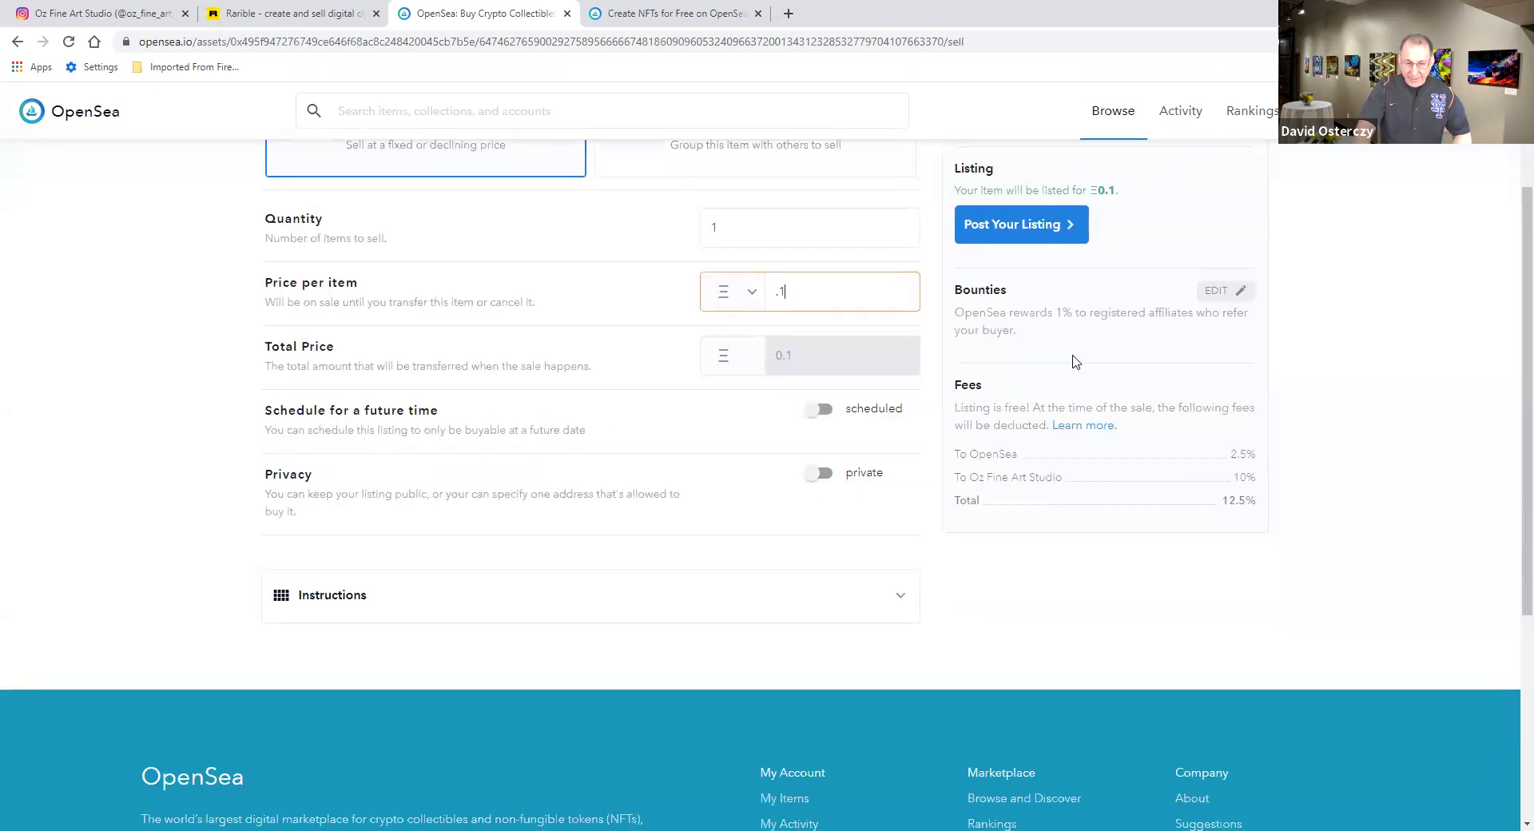
{"action": "scroll", "coordinate": [1075, 361], "scroll_direction": "up", "scroll_amount": 2}
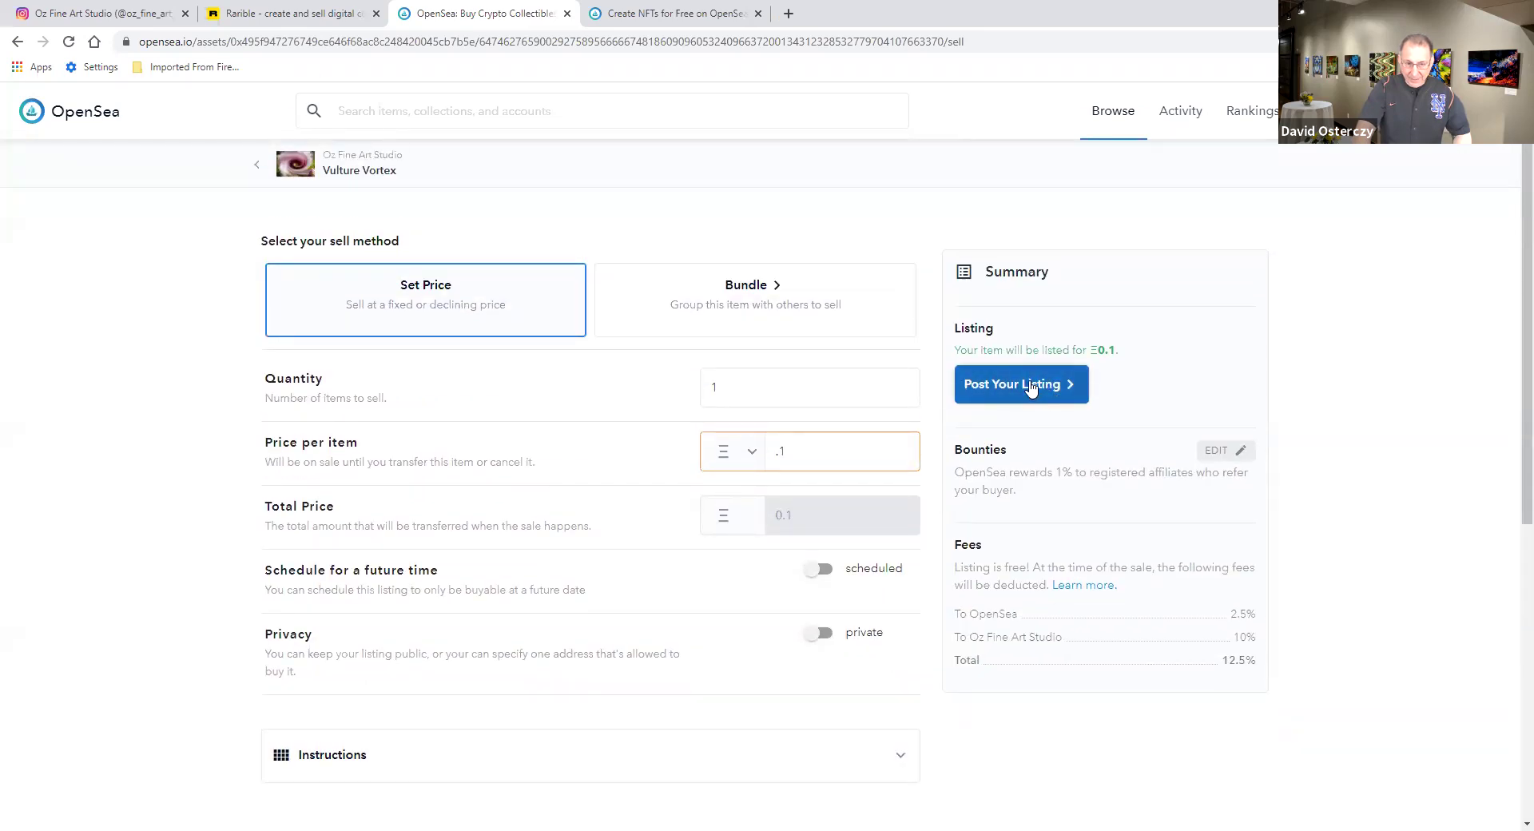
- Post the 0.1 ETH listing and confirm the Listings panel shows it for one copy
{"action": "left_click", "coordinate": [1031, 387]}
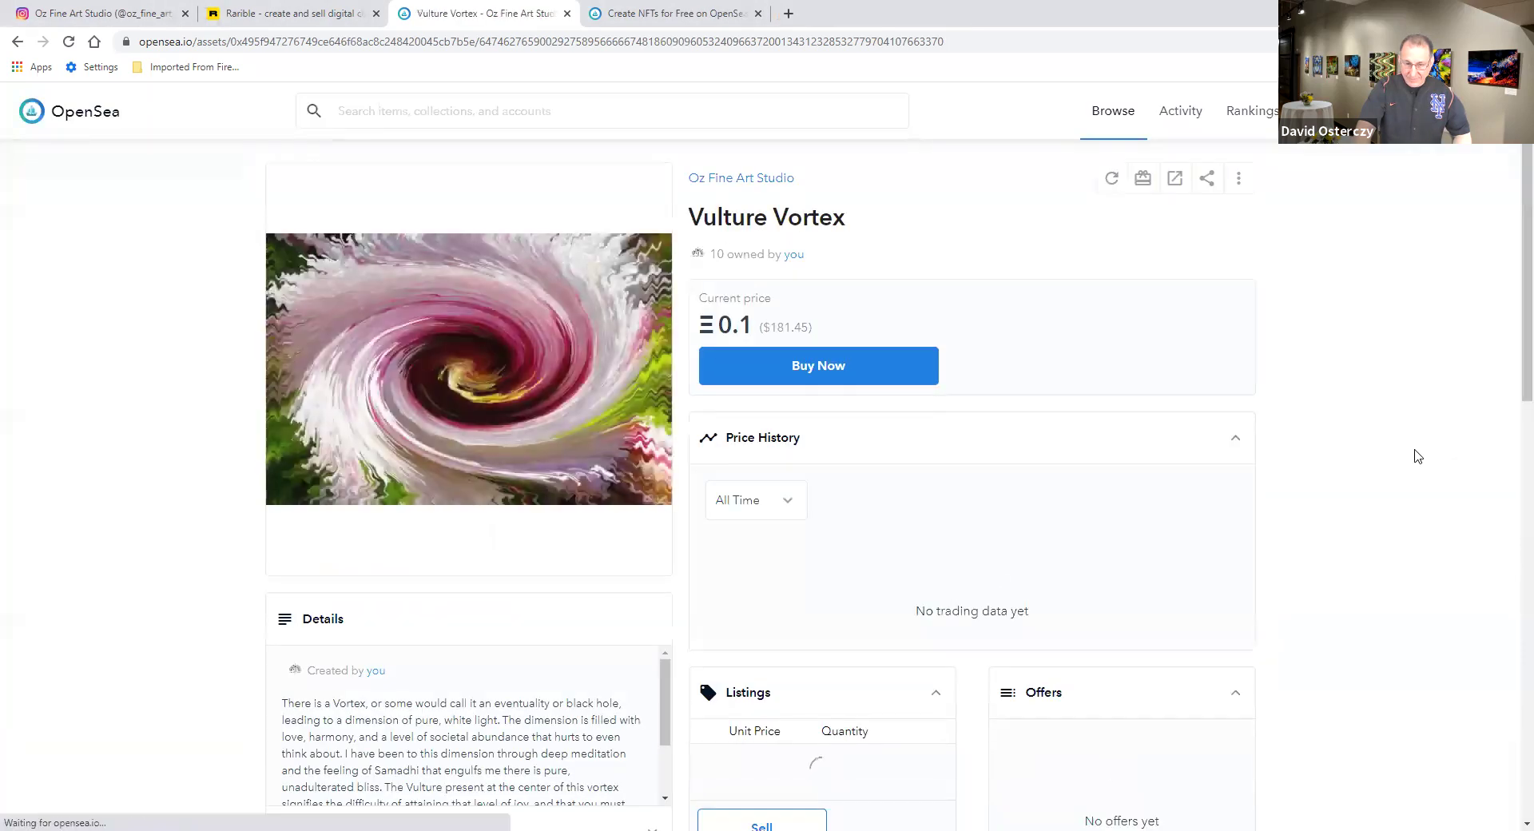
{"action": "scroll", "coordinate": [1147, 434], "scroll_direction": "down", "scroll_amount": 2}
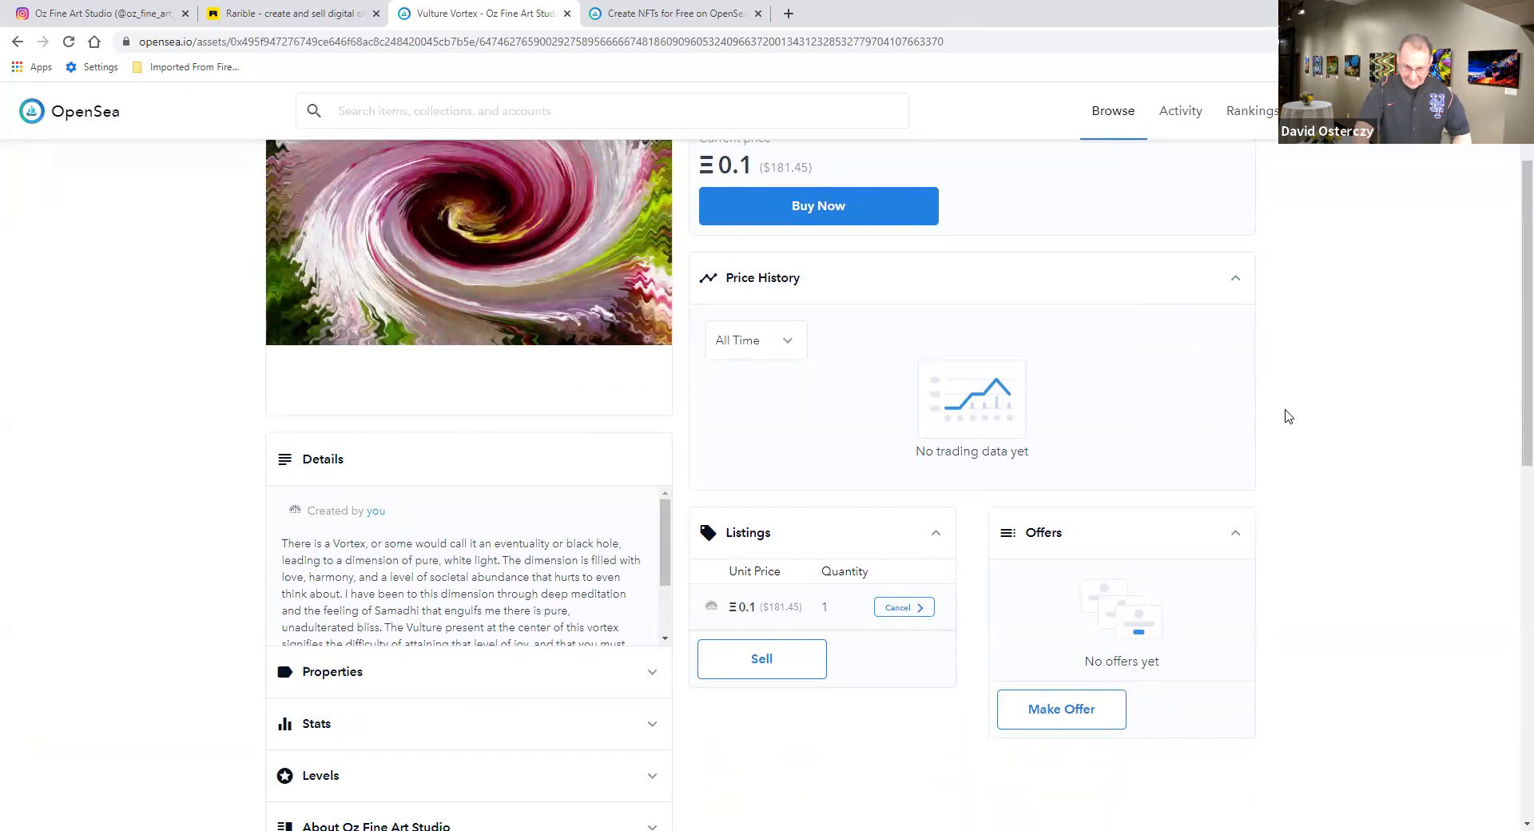
{"action": "scroll", "coordinate": [1288, 416], "scroll_direction": "up", "scroll_amount": 2}
{"action": "scroll", "coordinate": [1282, 417], "scroll_direction": "down", "scroll_amount": 1}
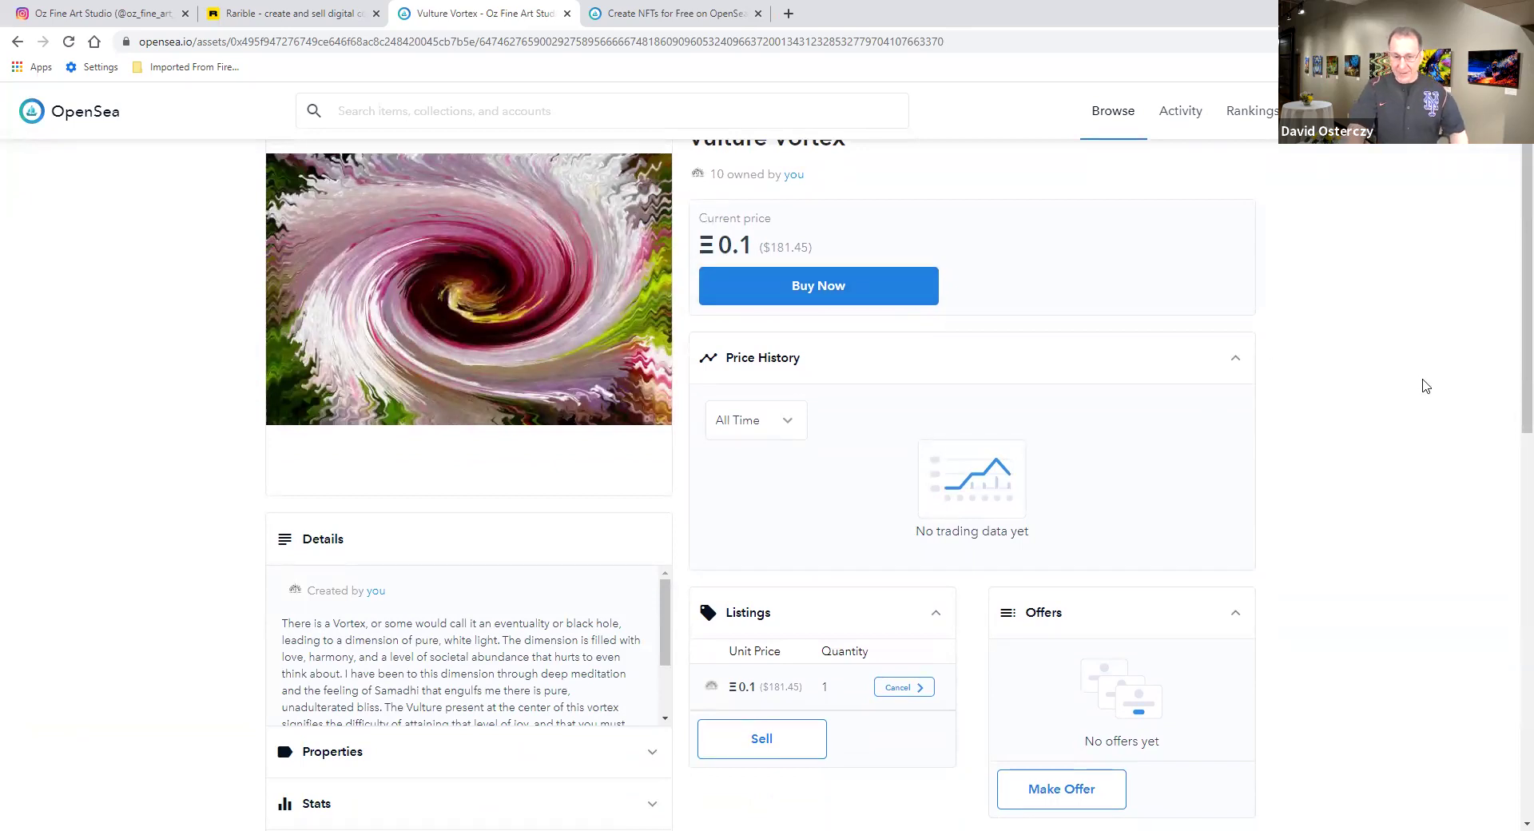
{"action": "scroll", "coordinate": [1426, 386], "scroll_direction": "down", "scroll_amount": 3}
{"action": "scroll", "coordinate": [1426, 386], "scroll_direction": "up", "scroll_amount": 2}
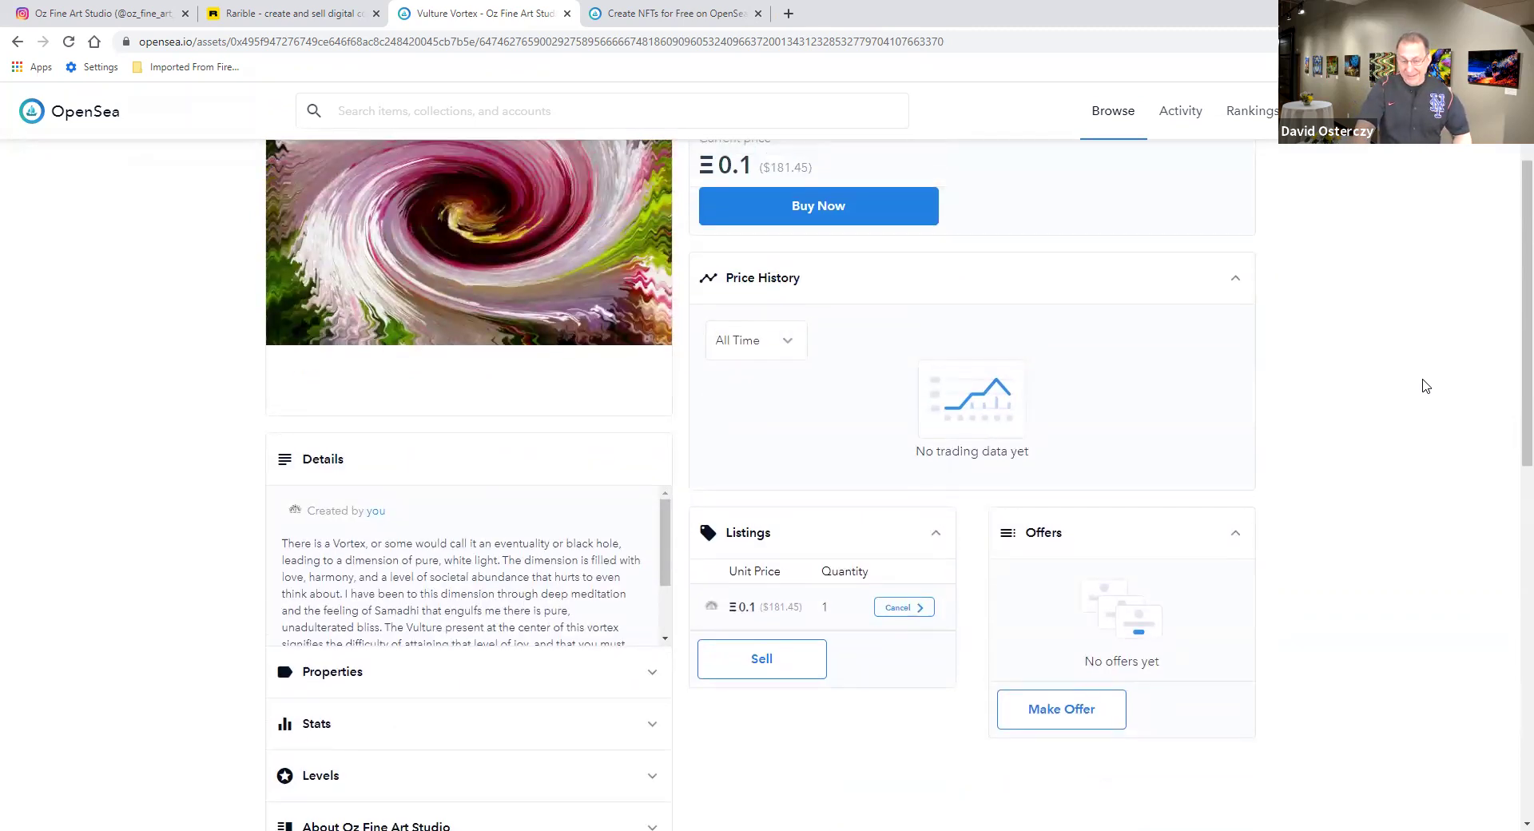
{"action": "scroll", "coordinate": [1427, 386], "scroll_direction": "down", "scroll_amount": 1}
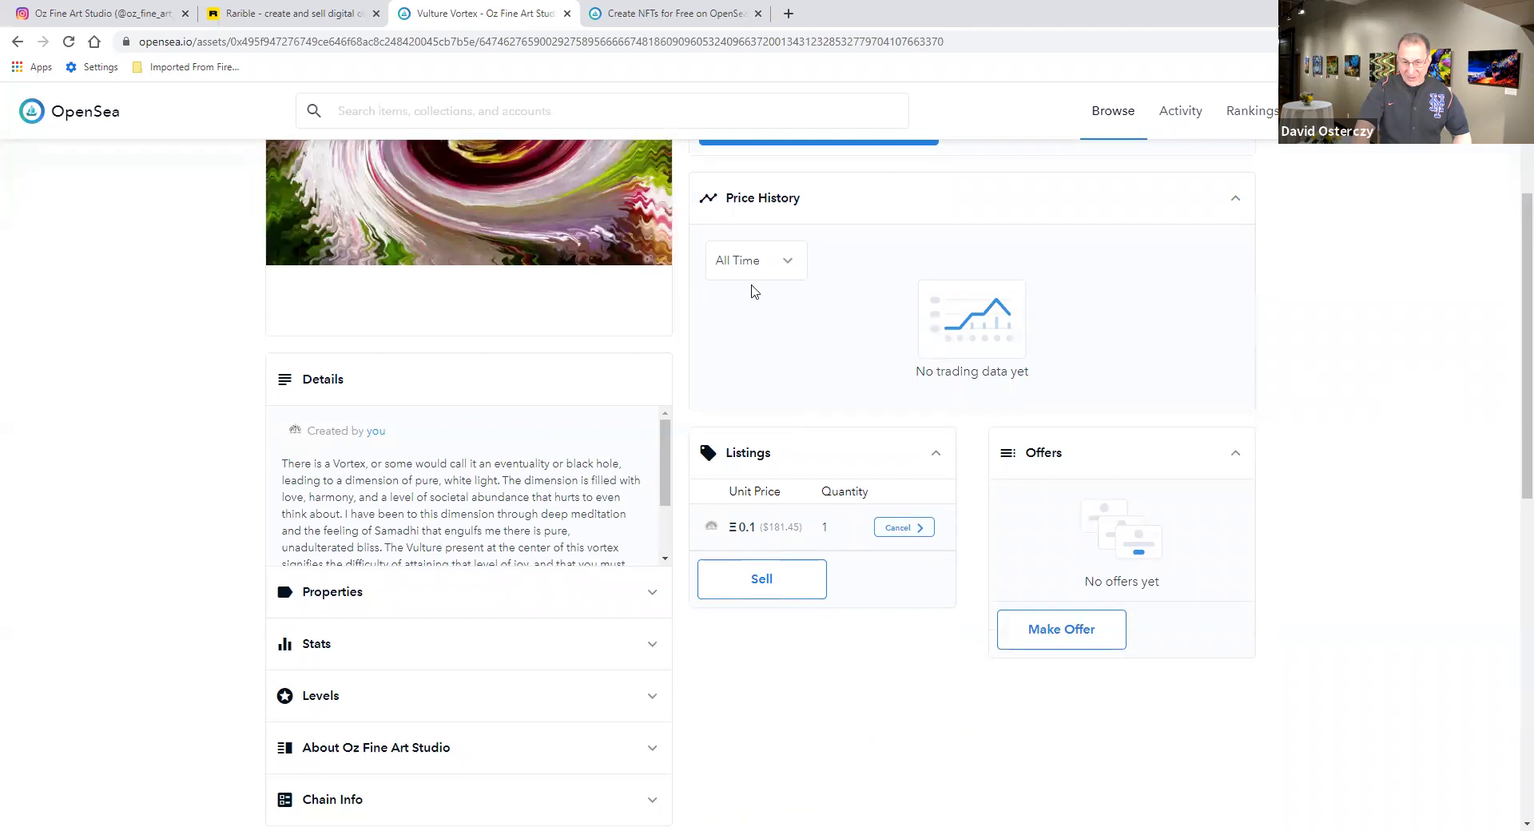
- Start a new Vulture Vortex sale and set the price per item to 0.1 ETH
{"action": "left_click", "coordinate": [763, 584]}
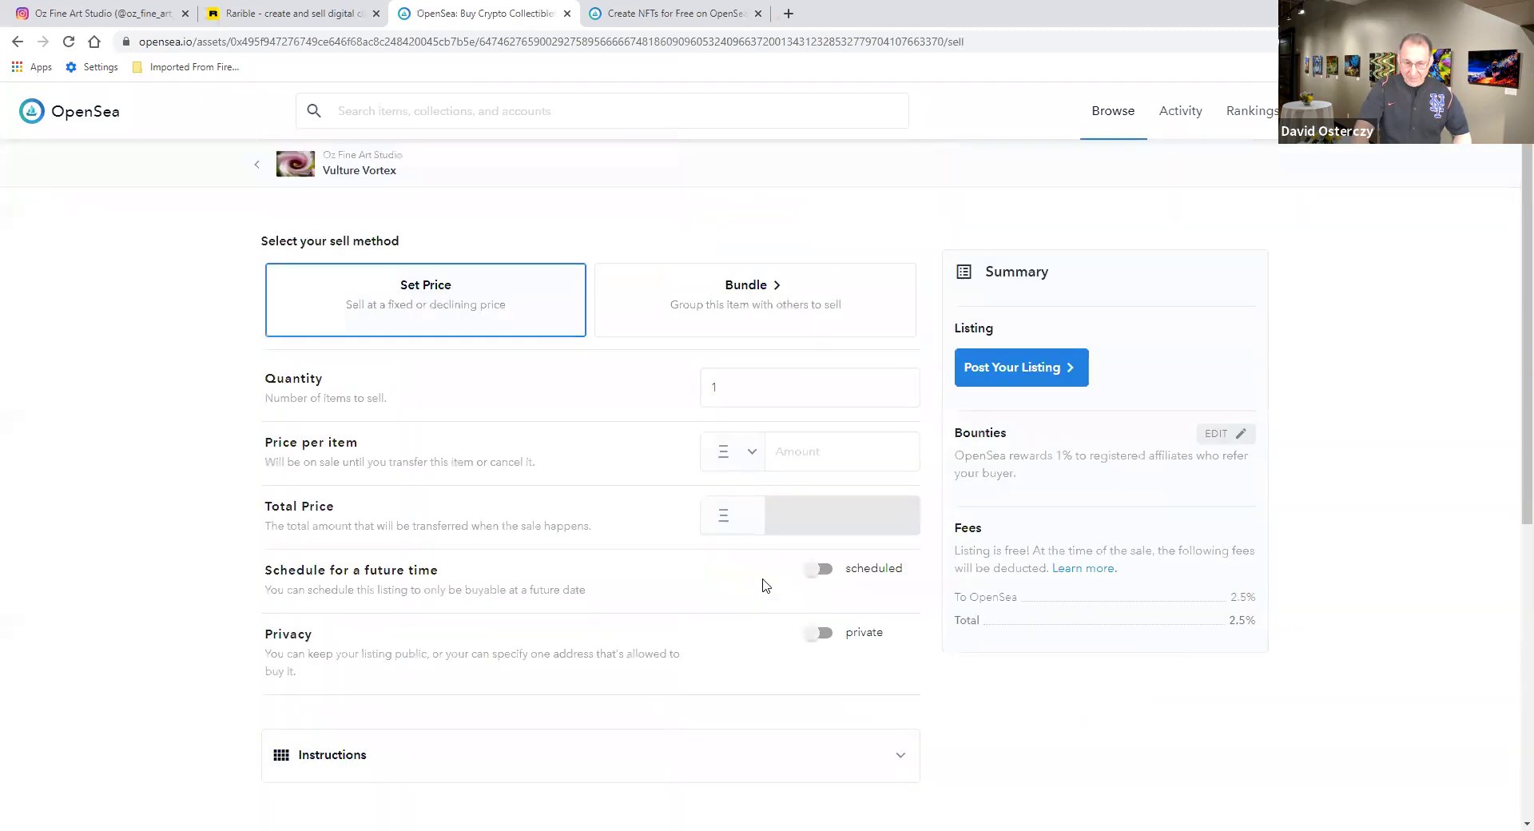
{"action": "left_click", "coordinate": [788, 447]}
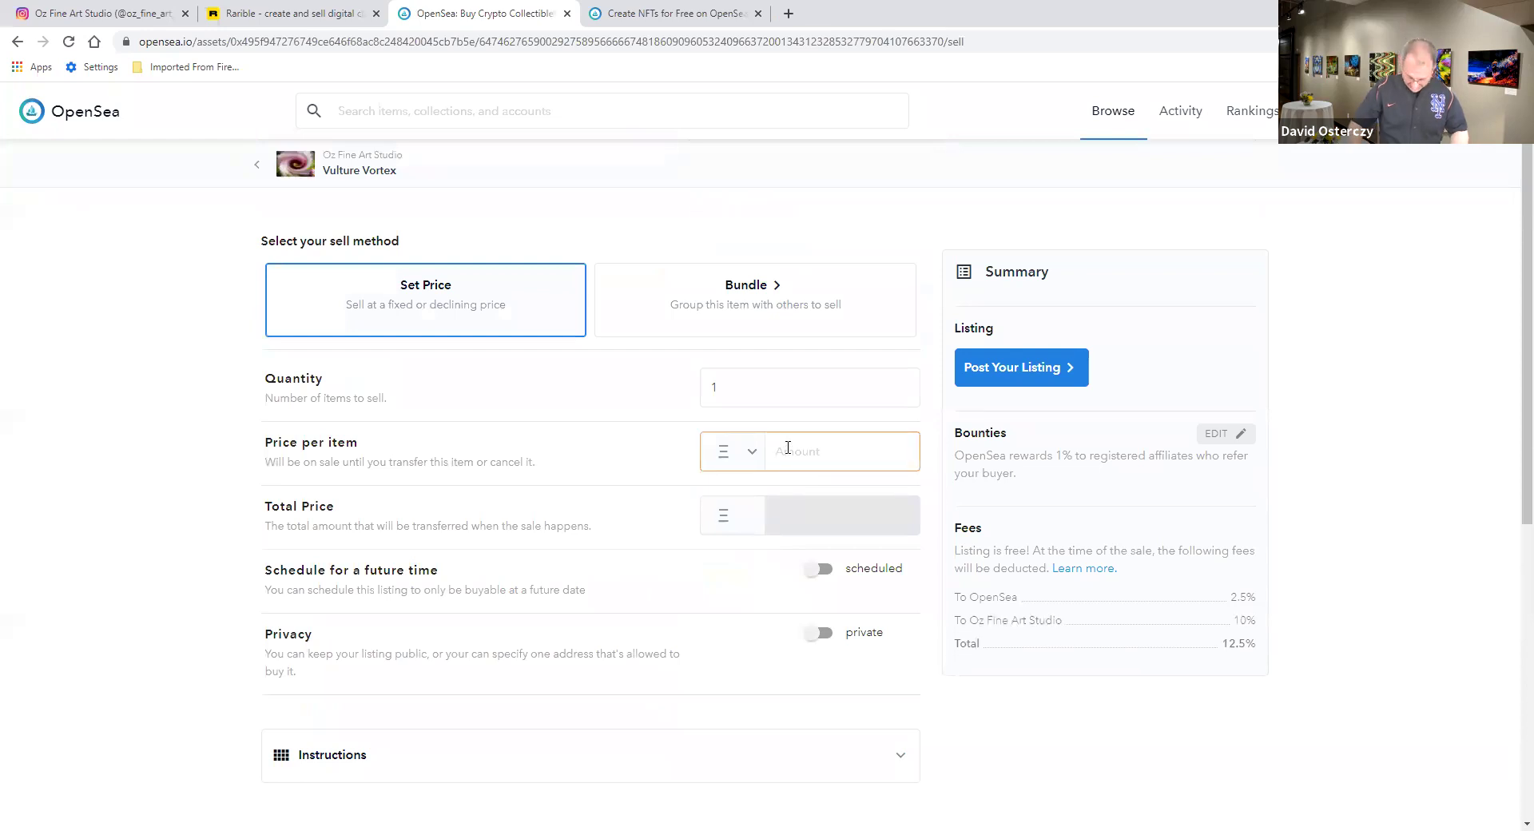
{"action": "type", "text": ".1"}
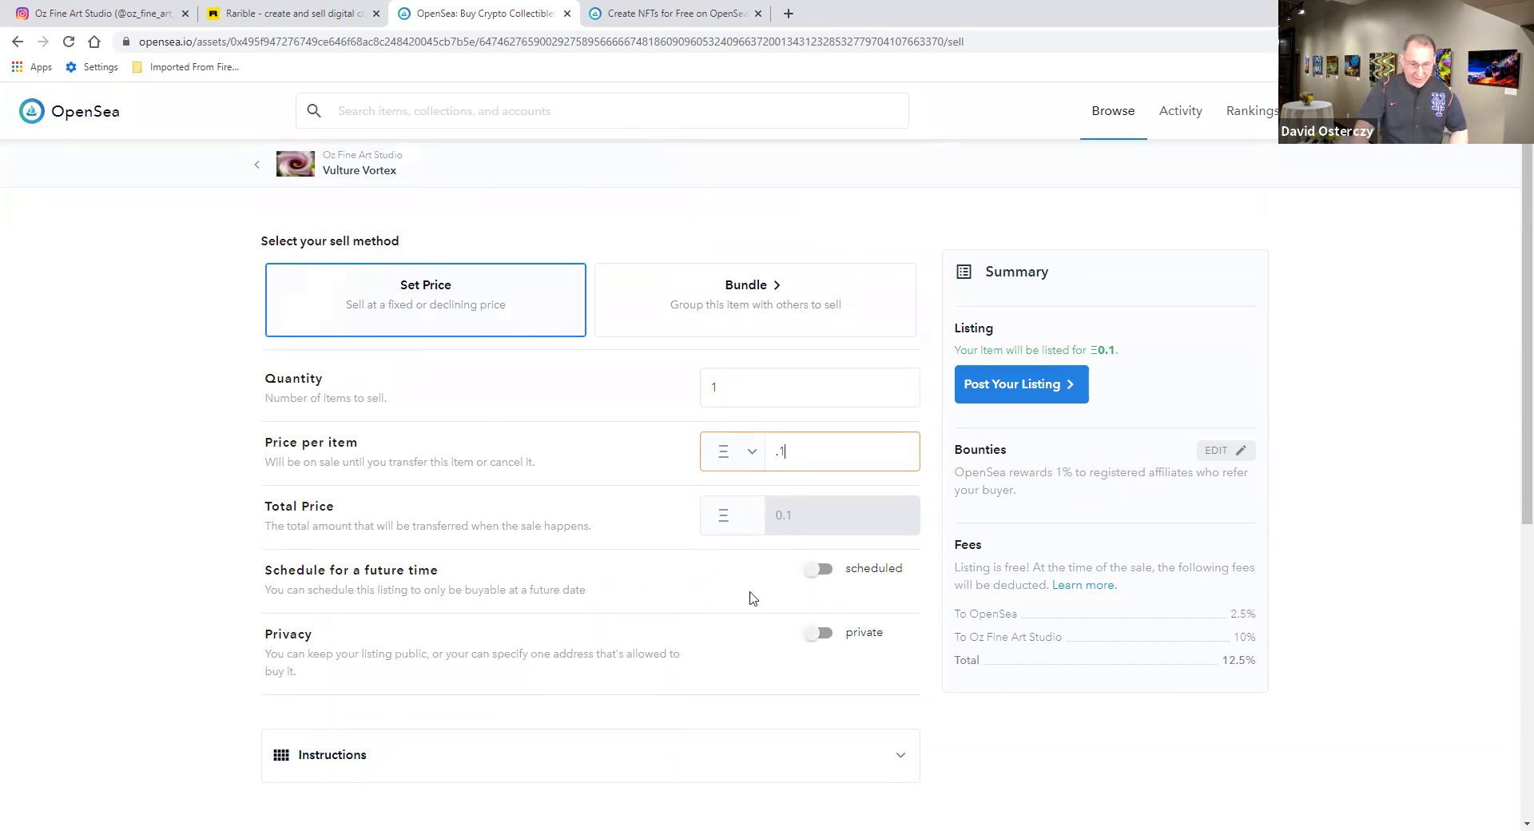
- Post the listing unscheduled and open to all buyers, after toggling both options off
{"action": "left_click", "coordinate": [817, 570]}
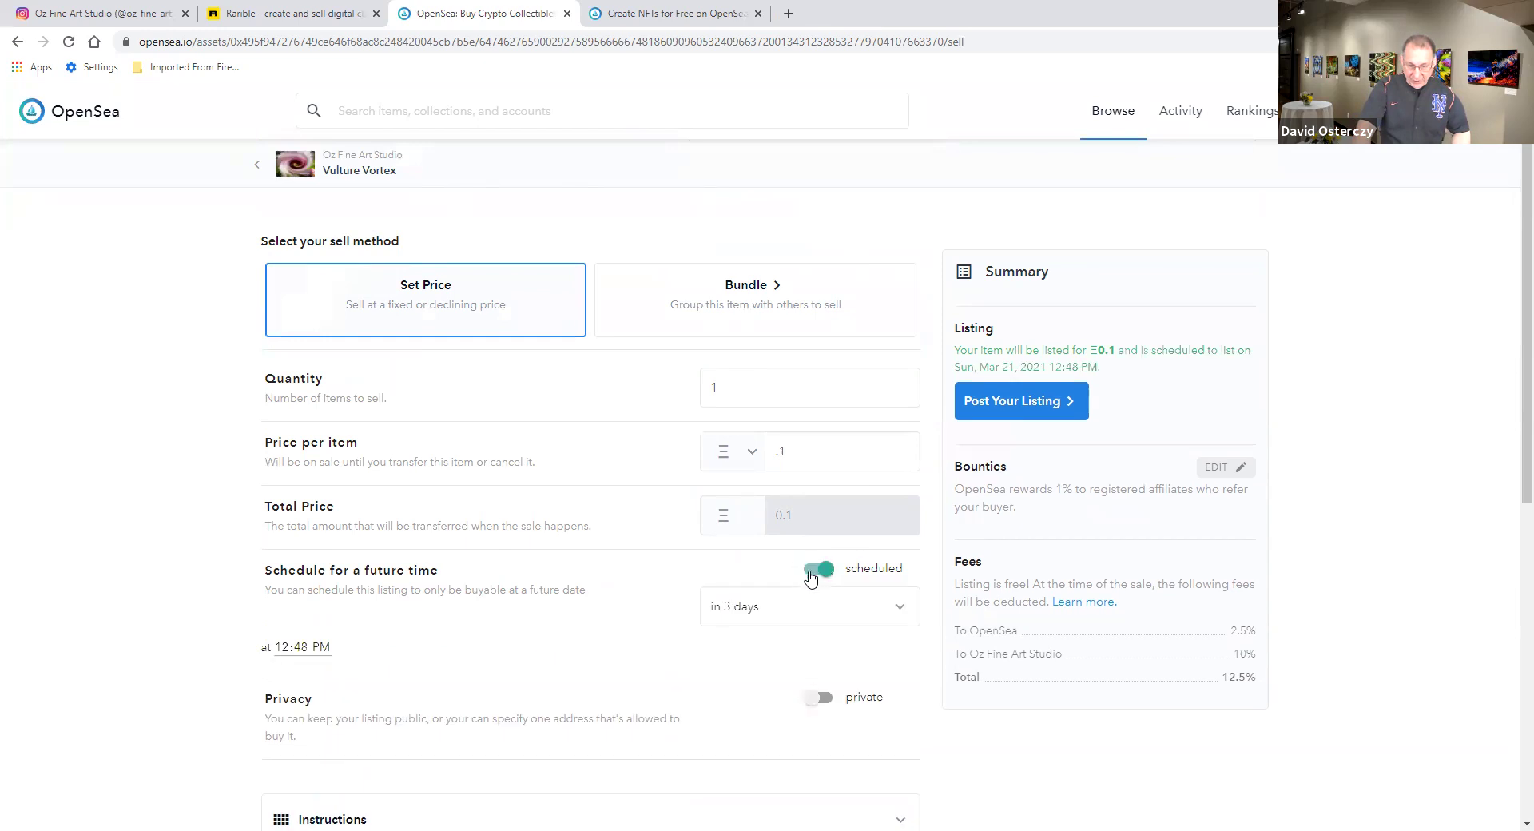
{"action": "left_click", "coordinate": [812, 572]}
{"action": "scroll", "coordinate": [871, 511], "scroll_direction": "down", "scroll_amount": 1}
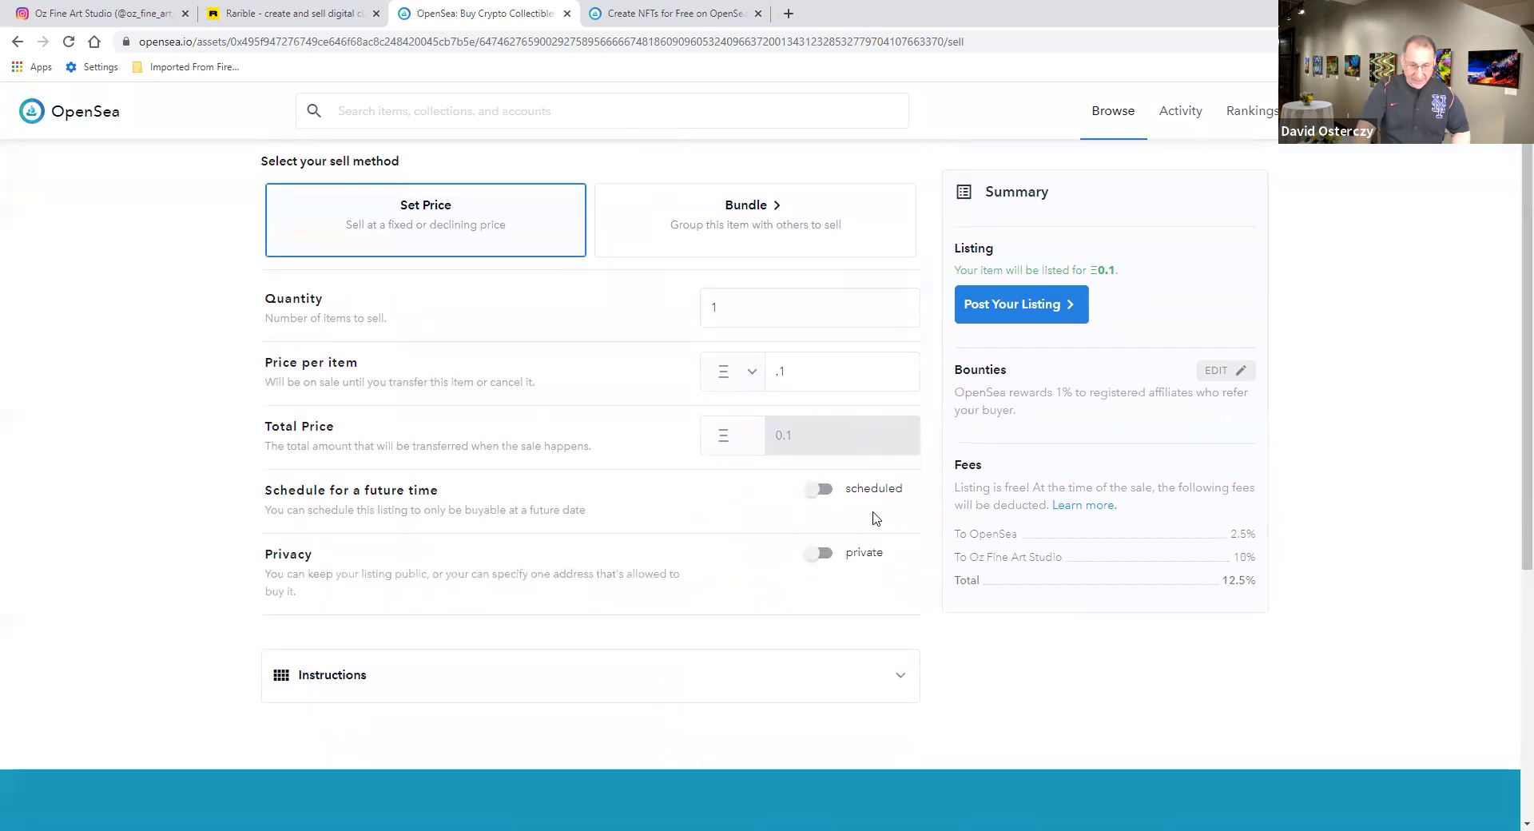
{"action": "left_click", "coordinate": [825, 558]}
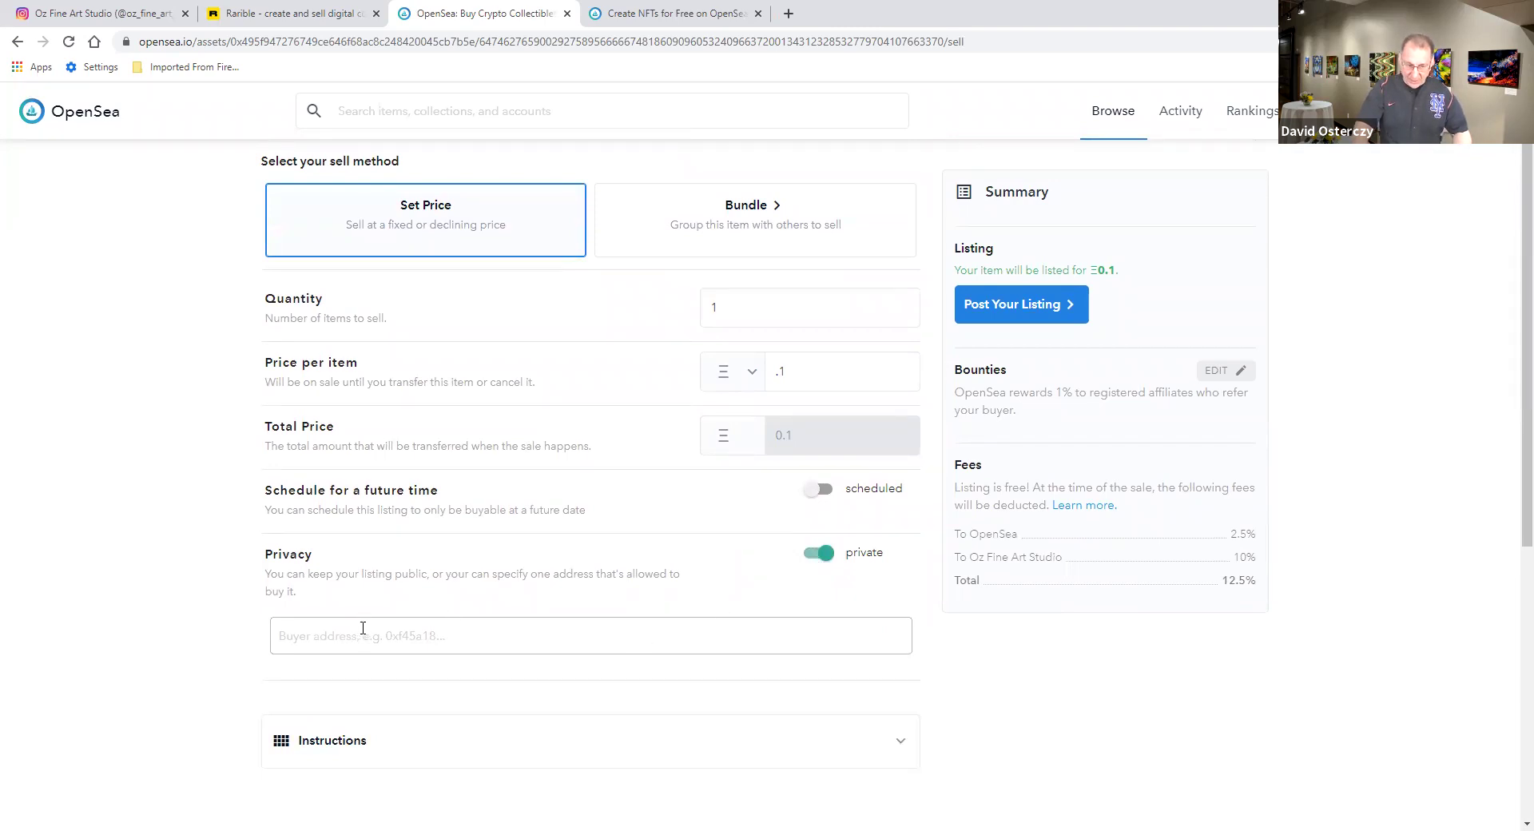
{"action": "left_click", "coordinate": [816, 553]}
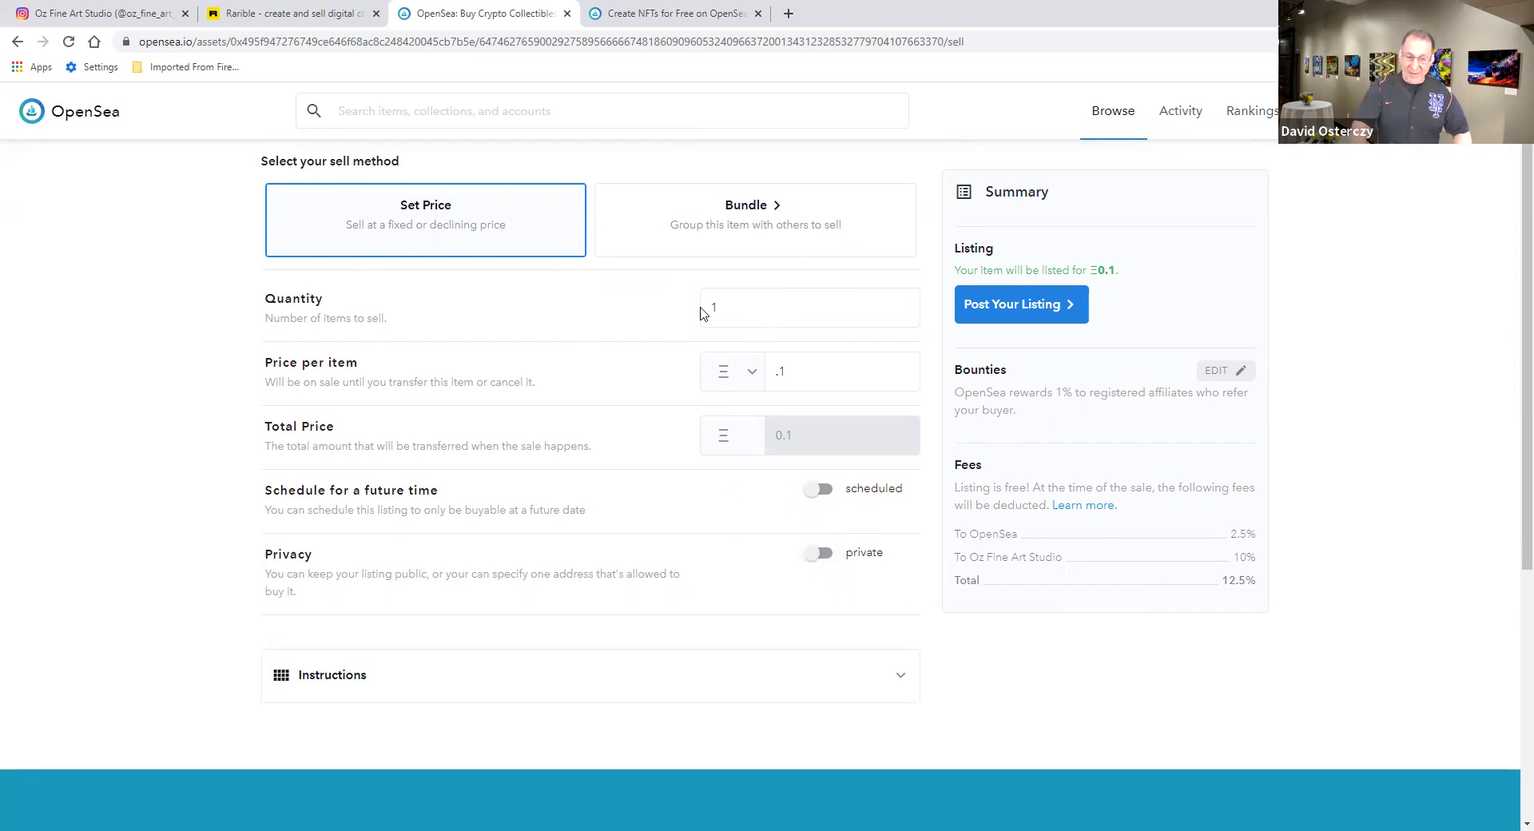
{"action": "left_click", "coordinate": [1001, 307]}
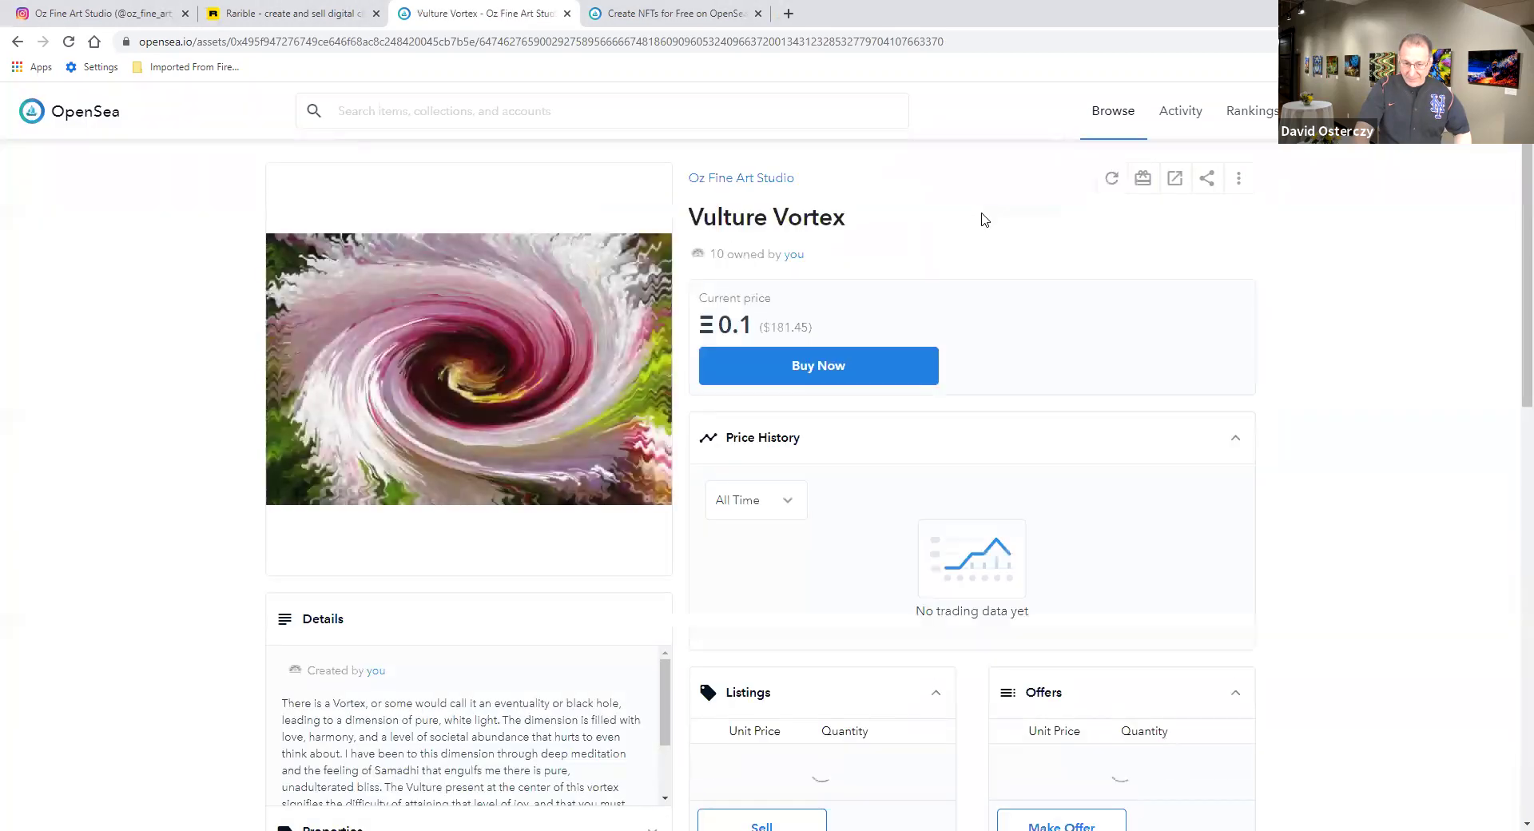
- Post two more single-copy Vulture Vortex listings at 0.1 ETH each
{"action": "scroll", "coordinate": [991, 243], "scroll_direction": "down", "scroll_amount": 4}
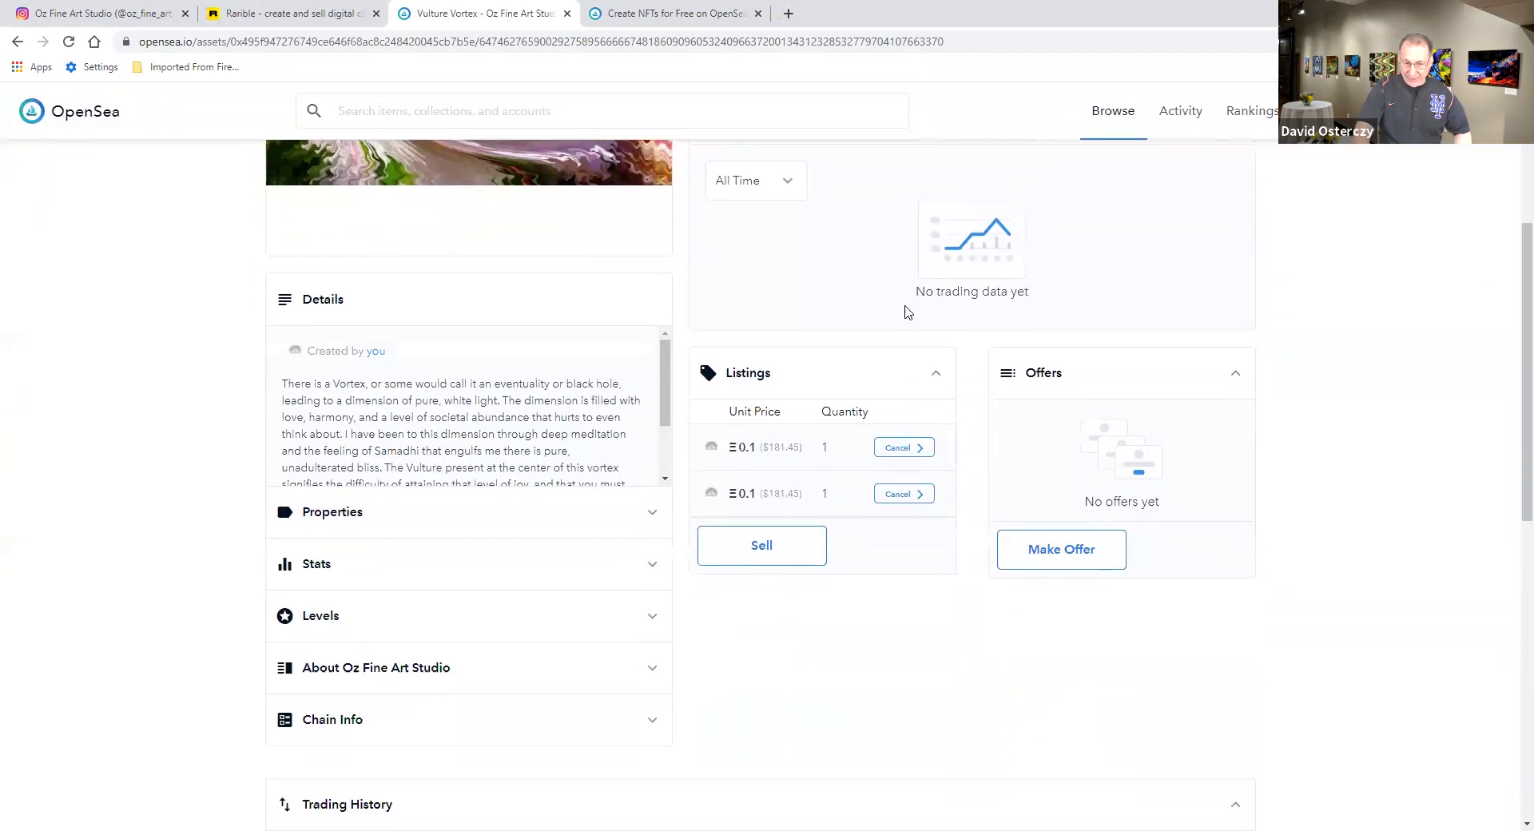
{"action": "left_click", "coordinate": [760, 552]}
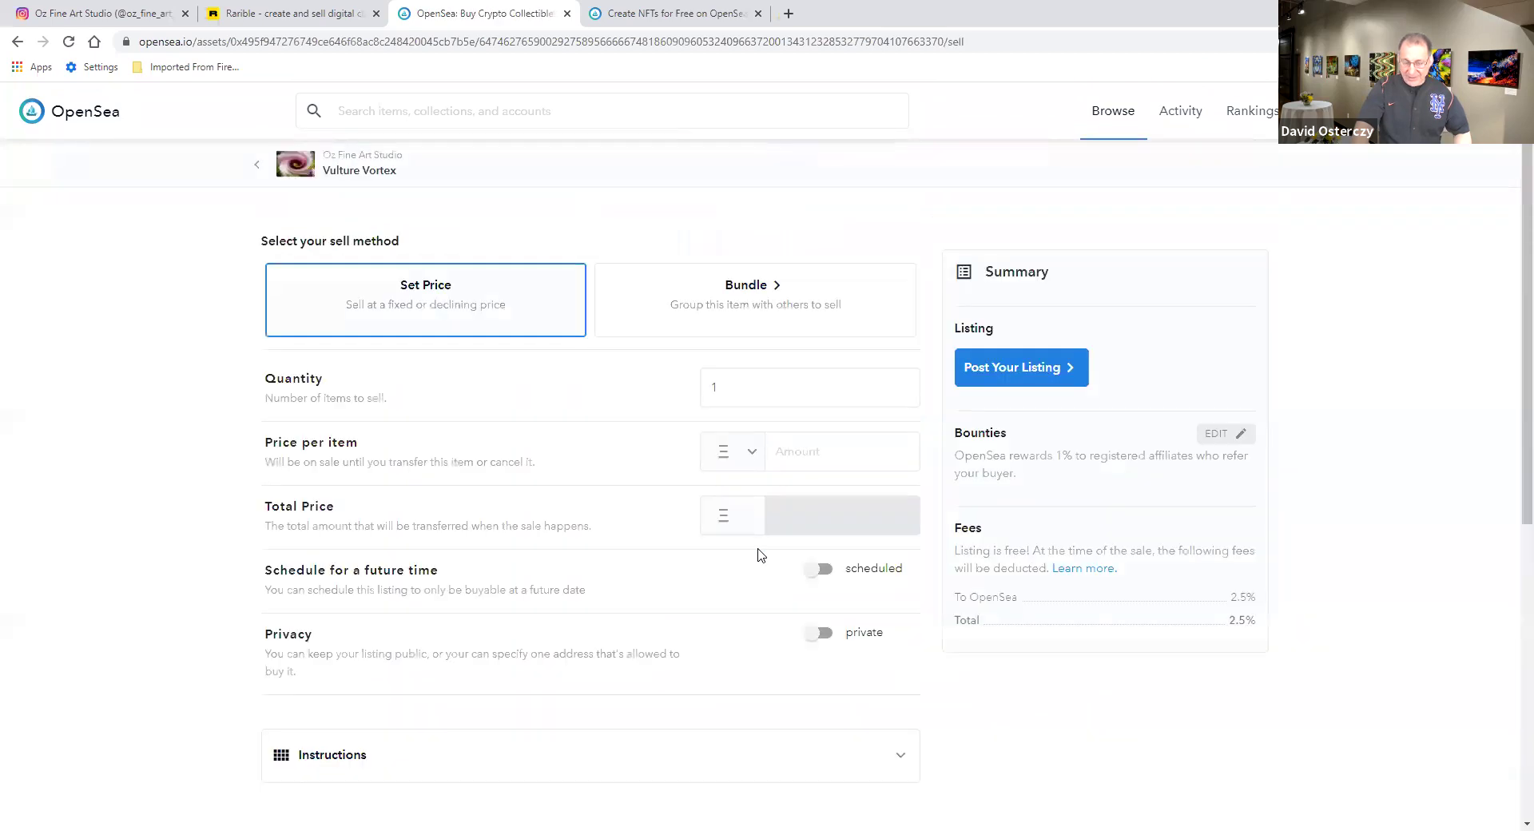
{"action": "left_click", "coordinate": [805, 462]}
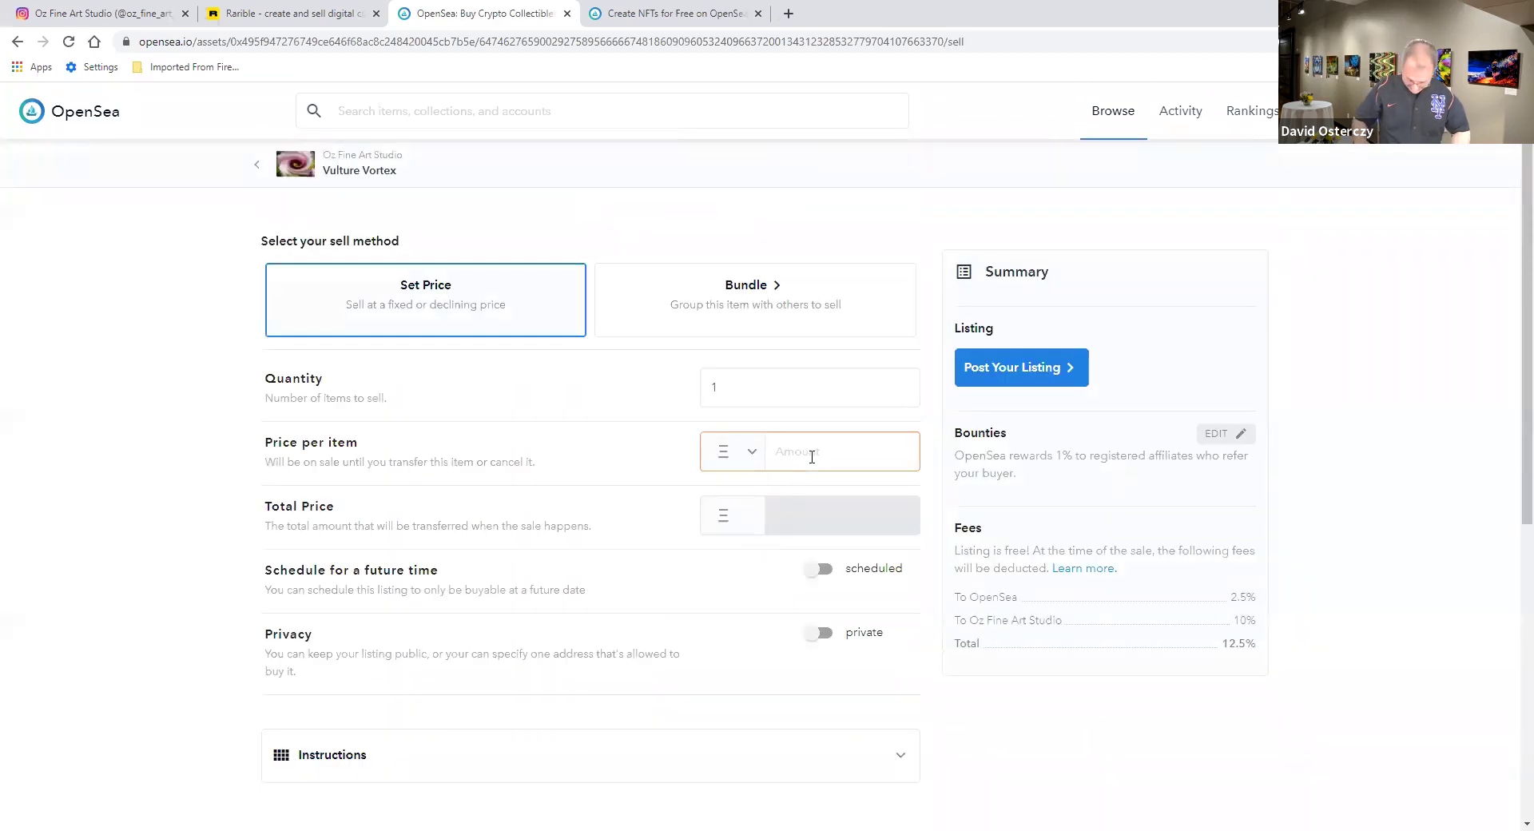
{"action": "type", "text": ".1"}
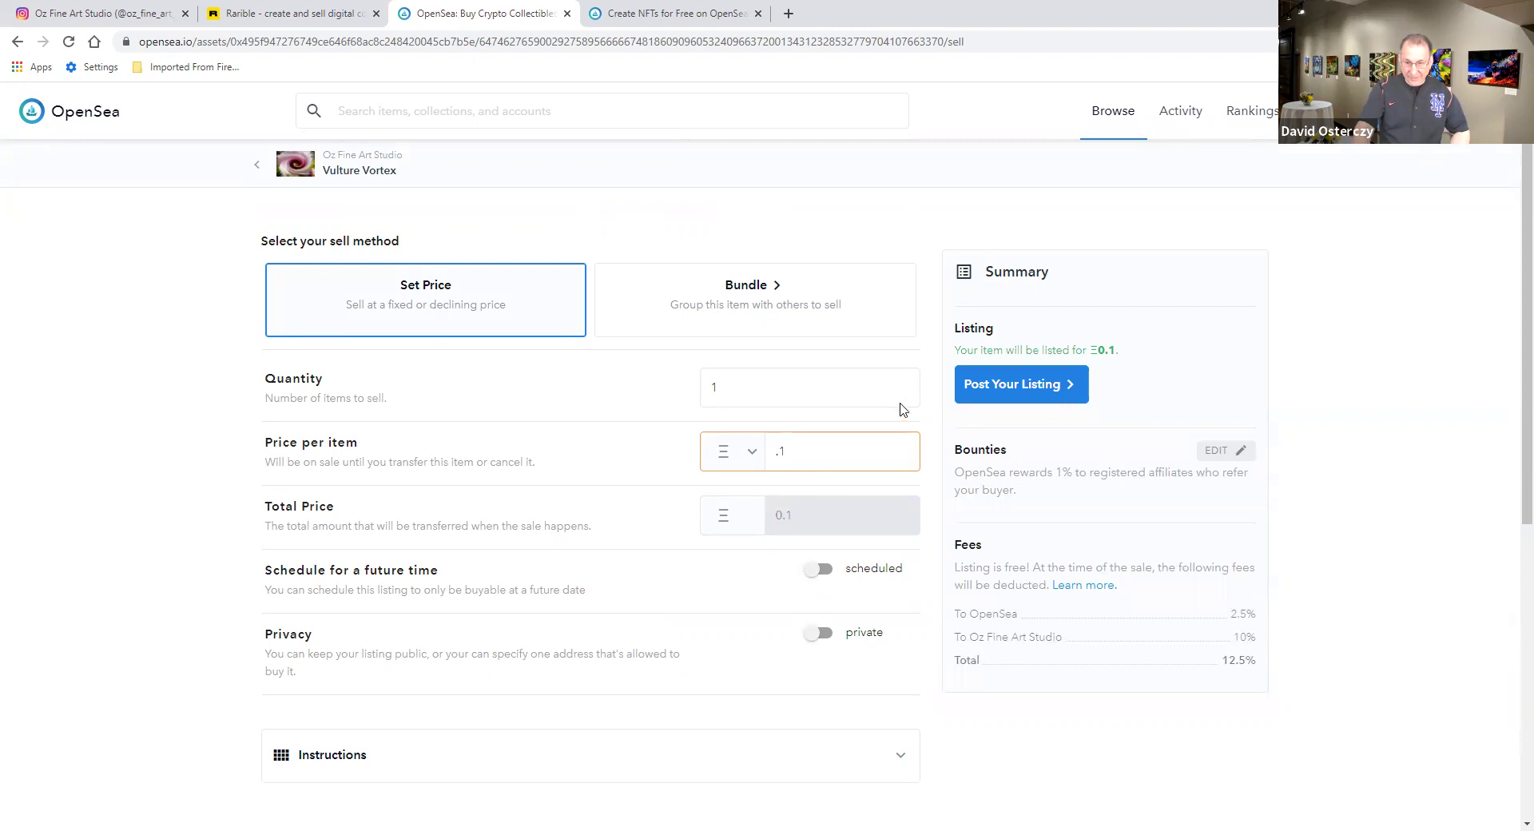
{"action": "left_click", "coordinate": [977, 385]}
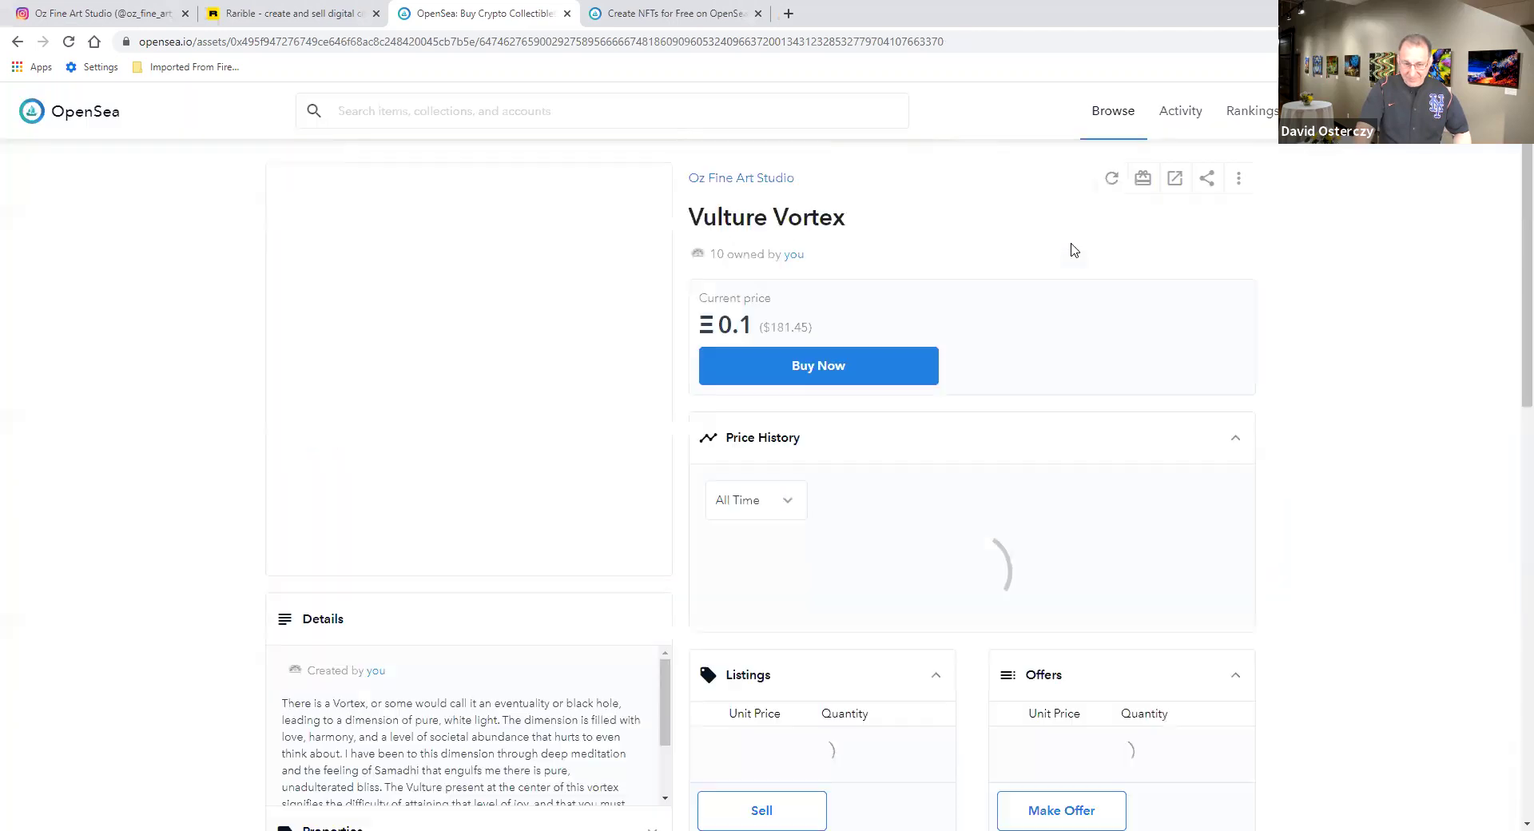
{"action": "scroll", "coordinate": [1083, 274], "scroll_direction": "down", "scroll_amount": 4}
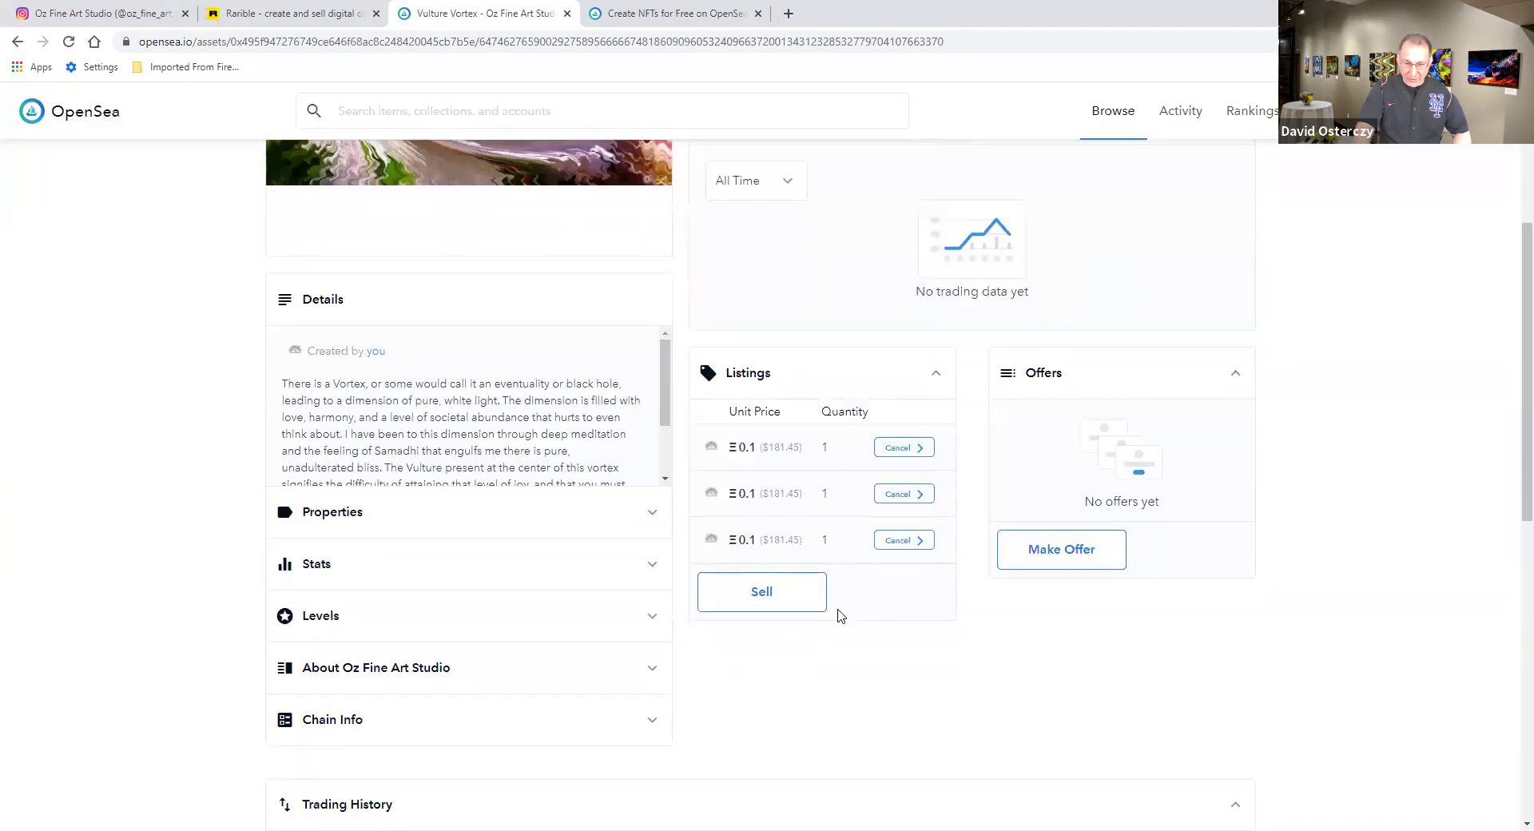
{"action": "left_click", "coordinate": [760, 592]}
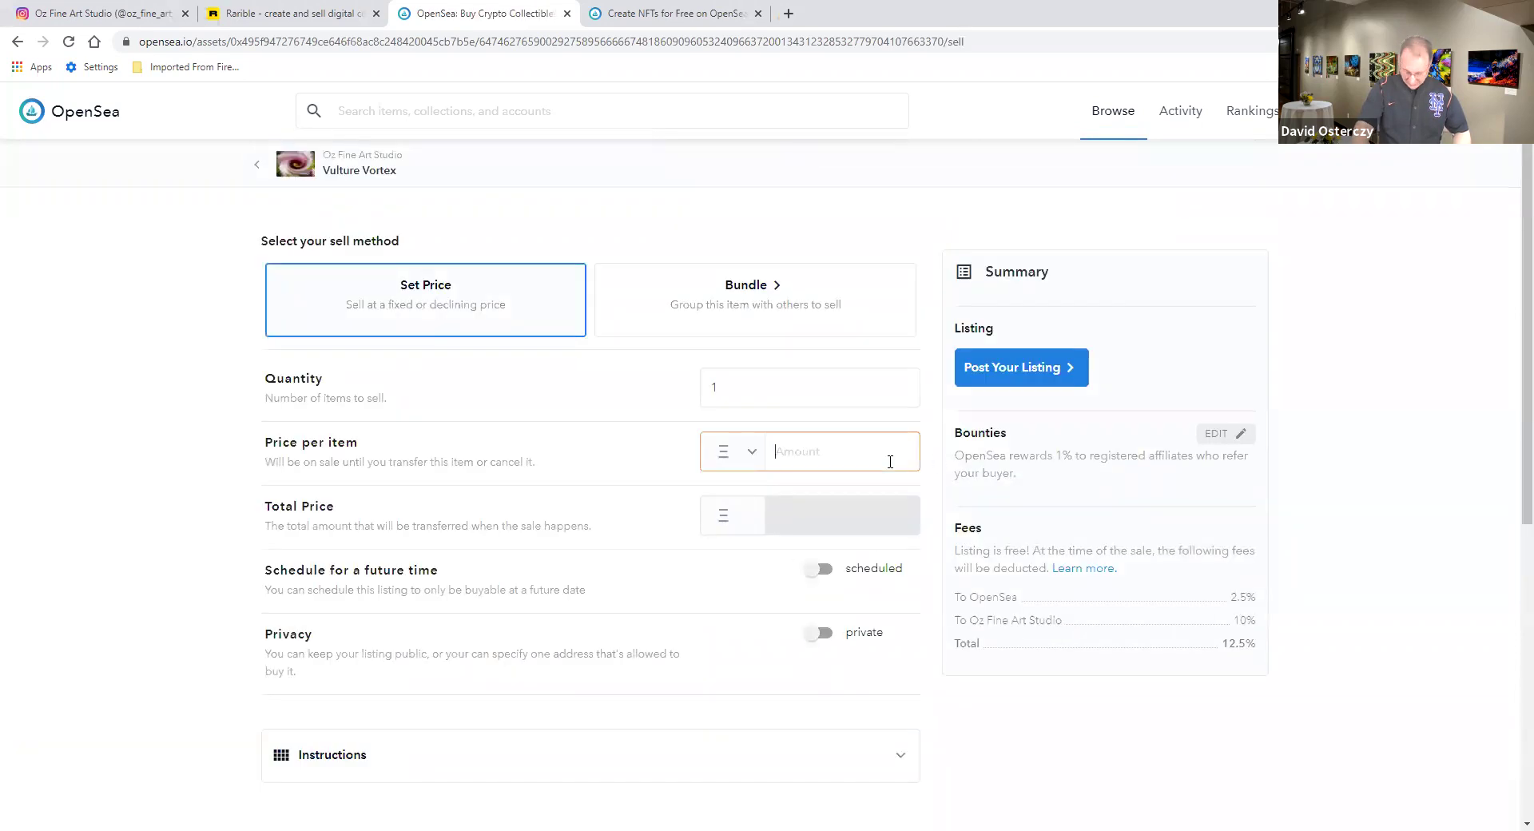
{"action": "type", "text": ".1"}
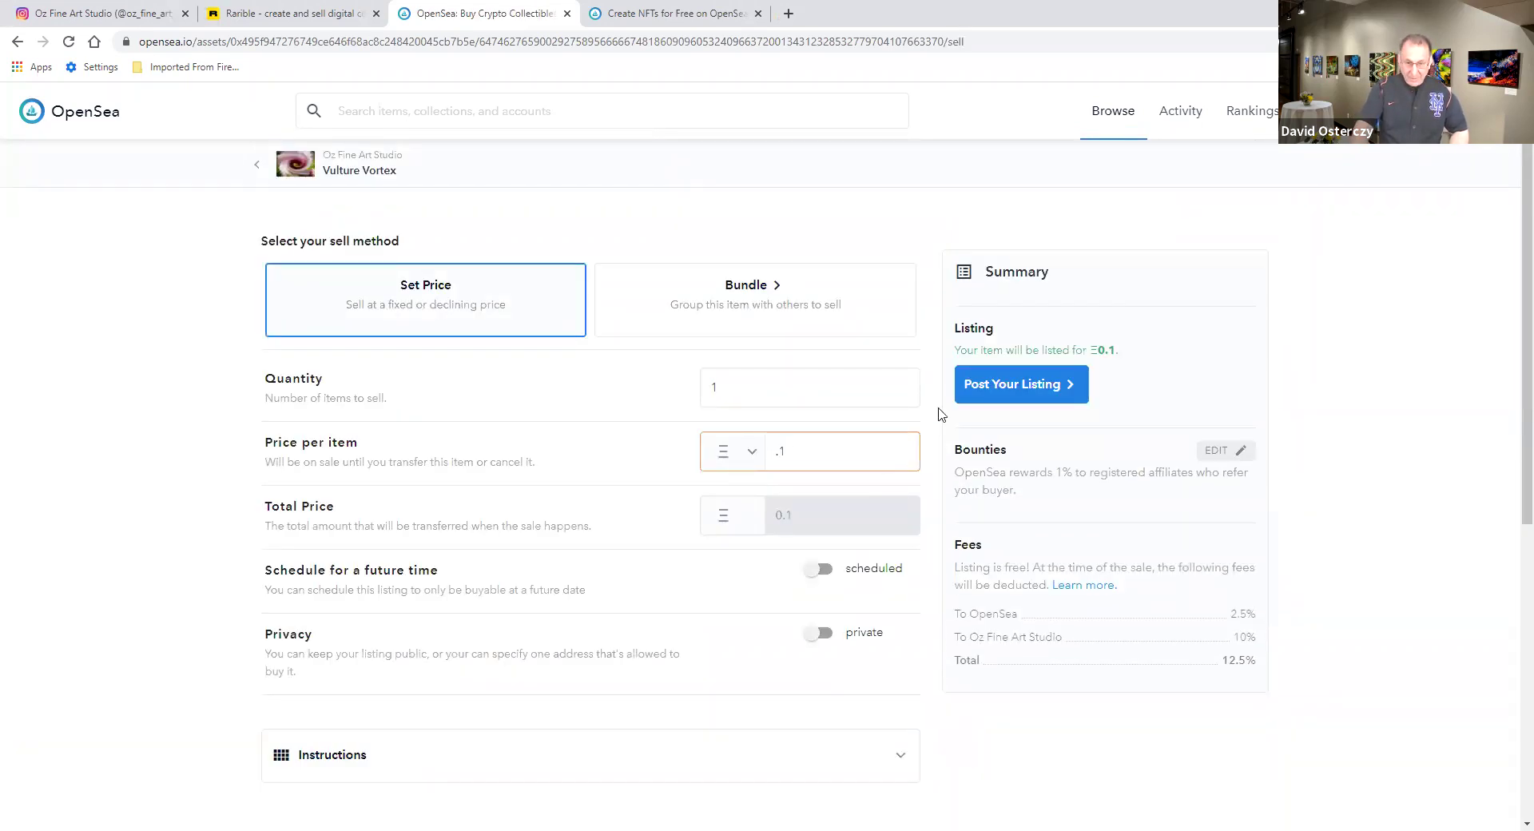
{"action": "left_click", "coordinate": [998, 397]}
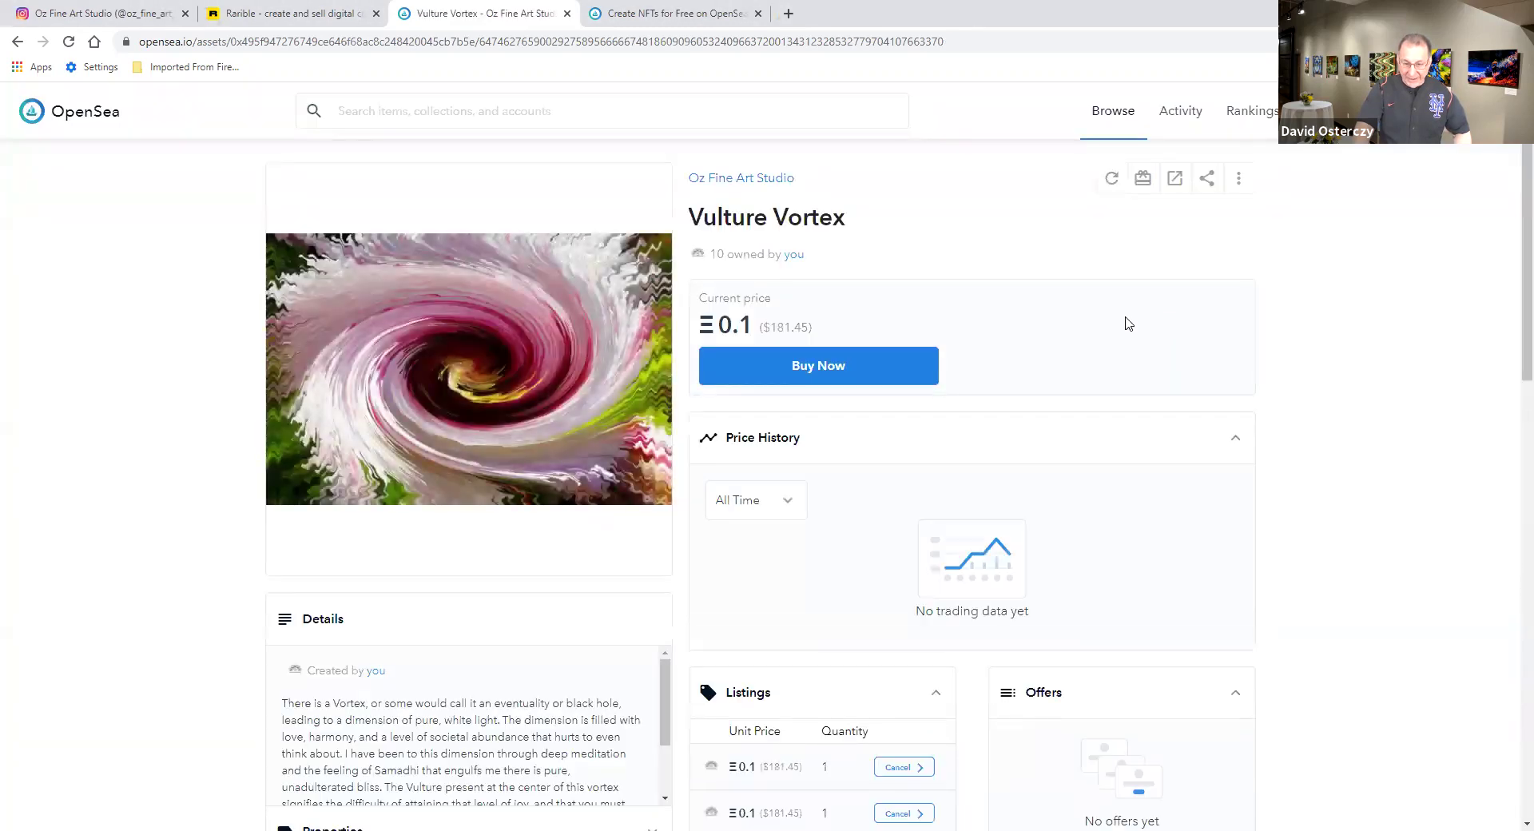
- Add two further 0.1 ETH single-copy listings and review the Listings panel
{"action": "scroll", "coordinate": [1123, 322], "scroll_direction": "down", "scroll_amount": 4}
{"action": "left_click", "coordinate": [764, 638]}
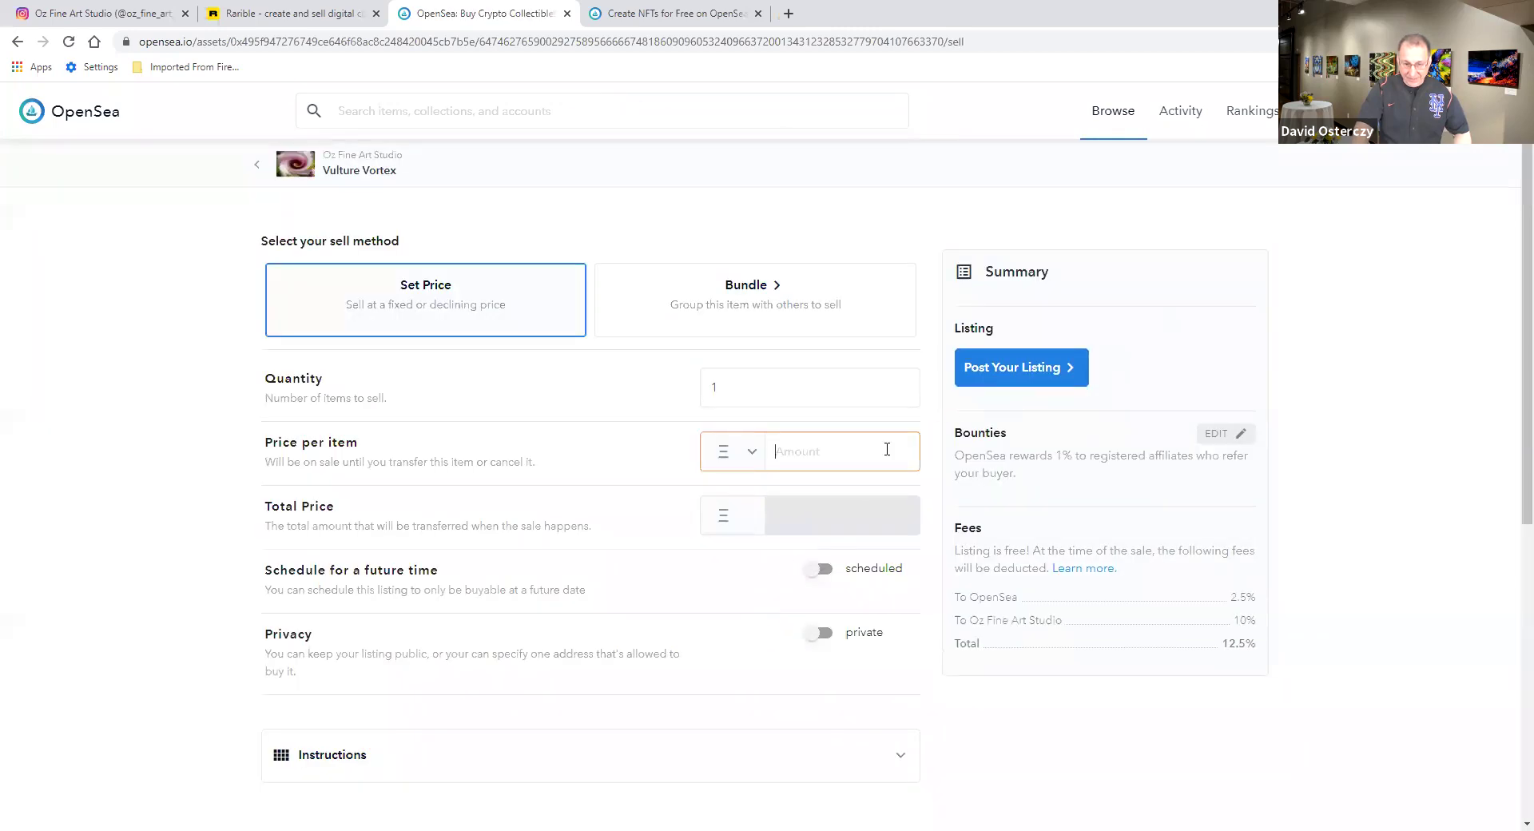
{"action": "type", "text": ".1"}
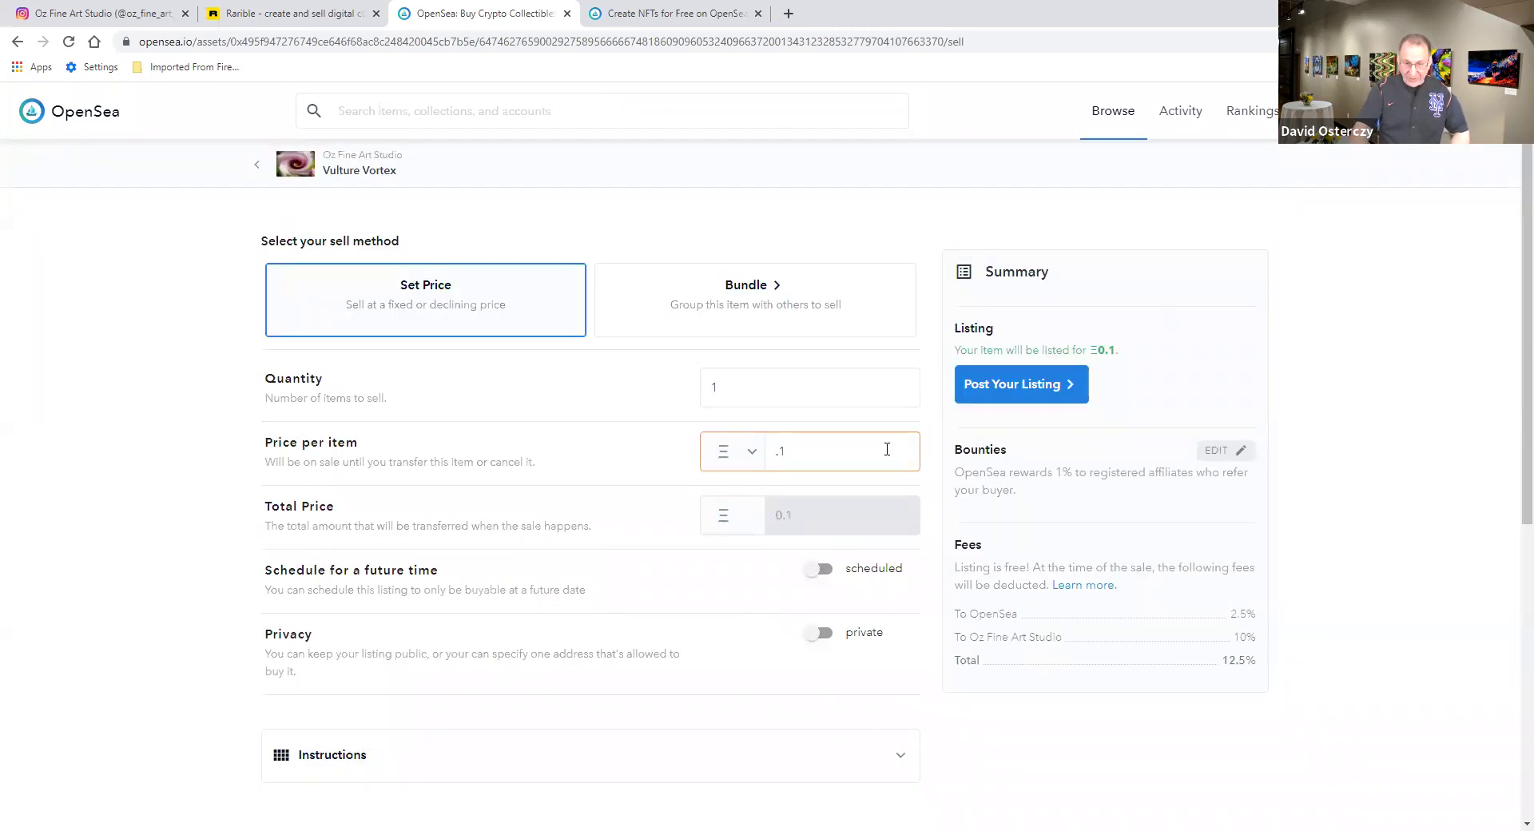
{"action": "left_click", "coordinate": [1030, 392]}
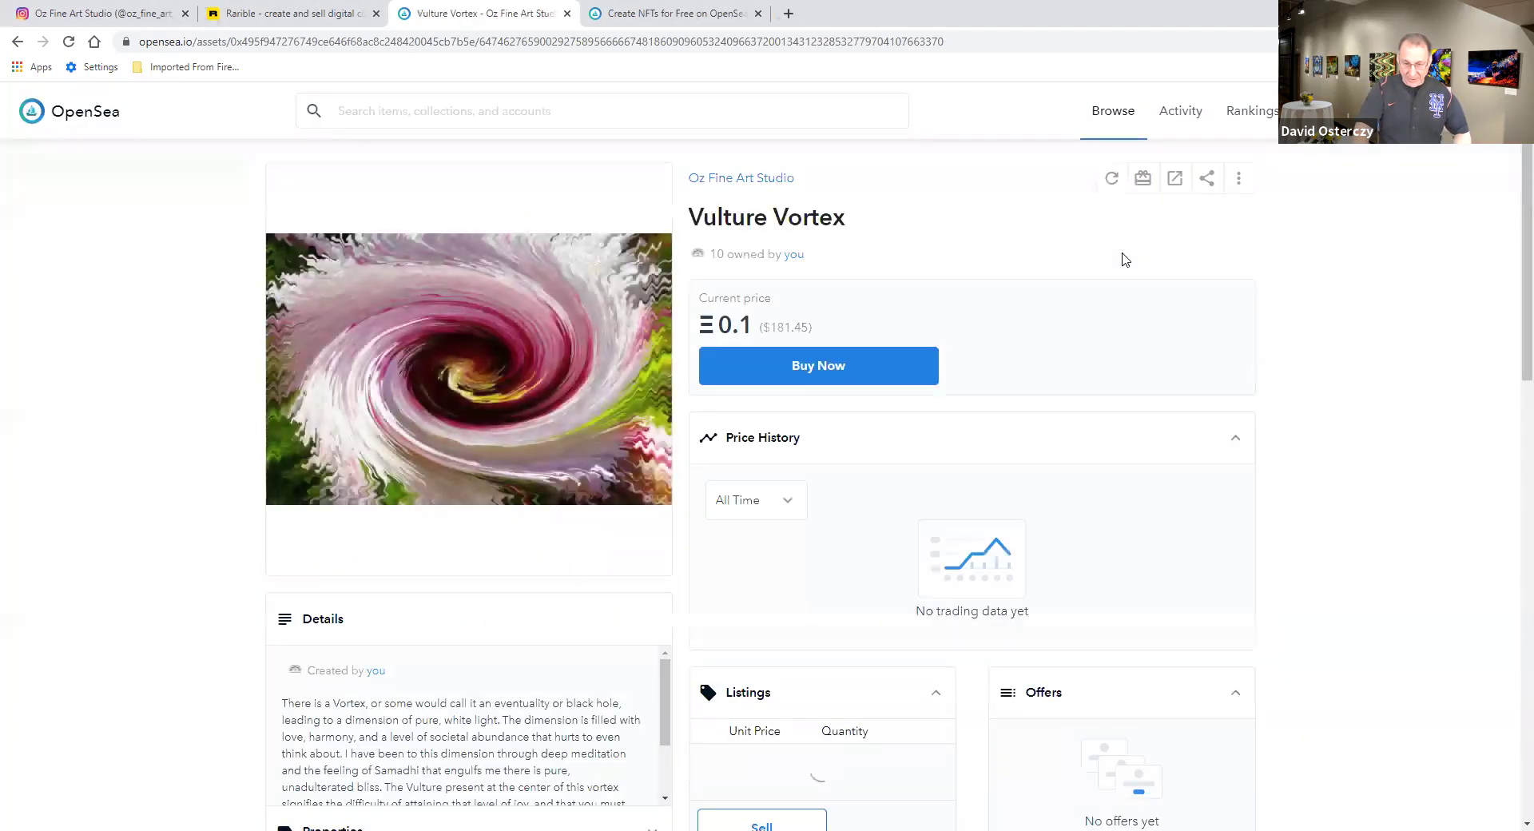
{"action": "scroll", "coordinate": [982, 375], "scroll_direction": "down", "scroll_amount": 5}
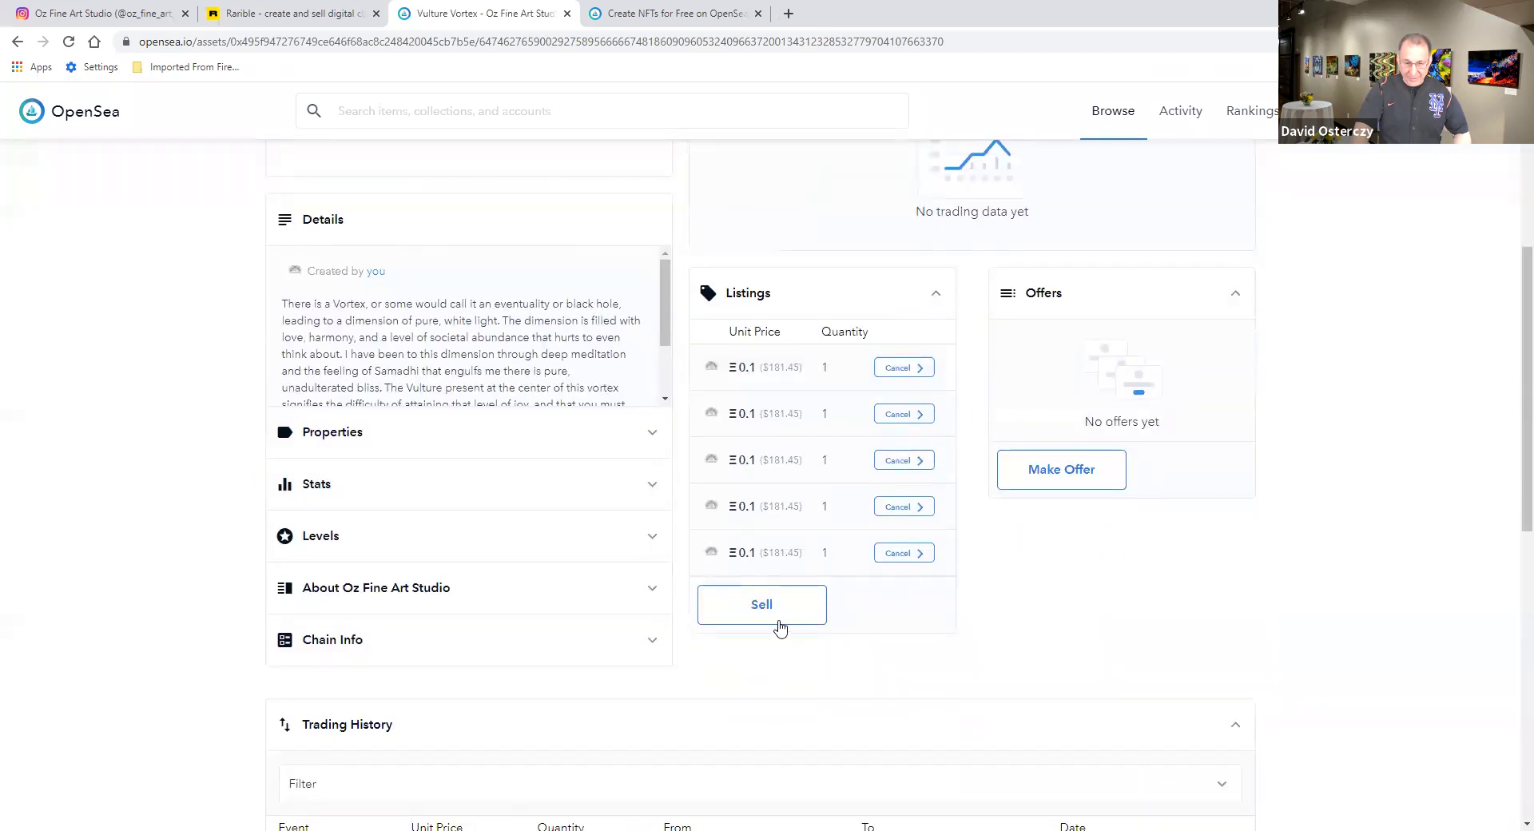
{"action": "left_click", "coordinate": [755, 609]}
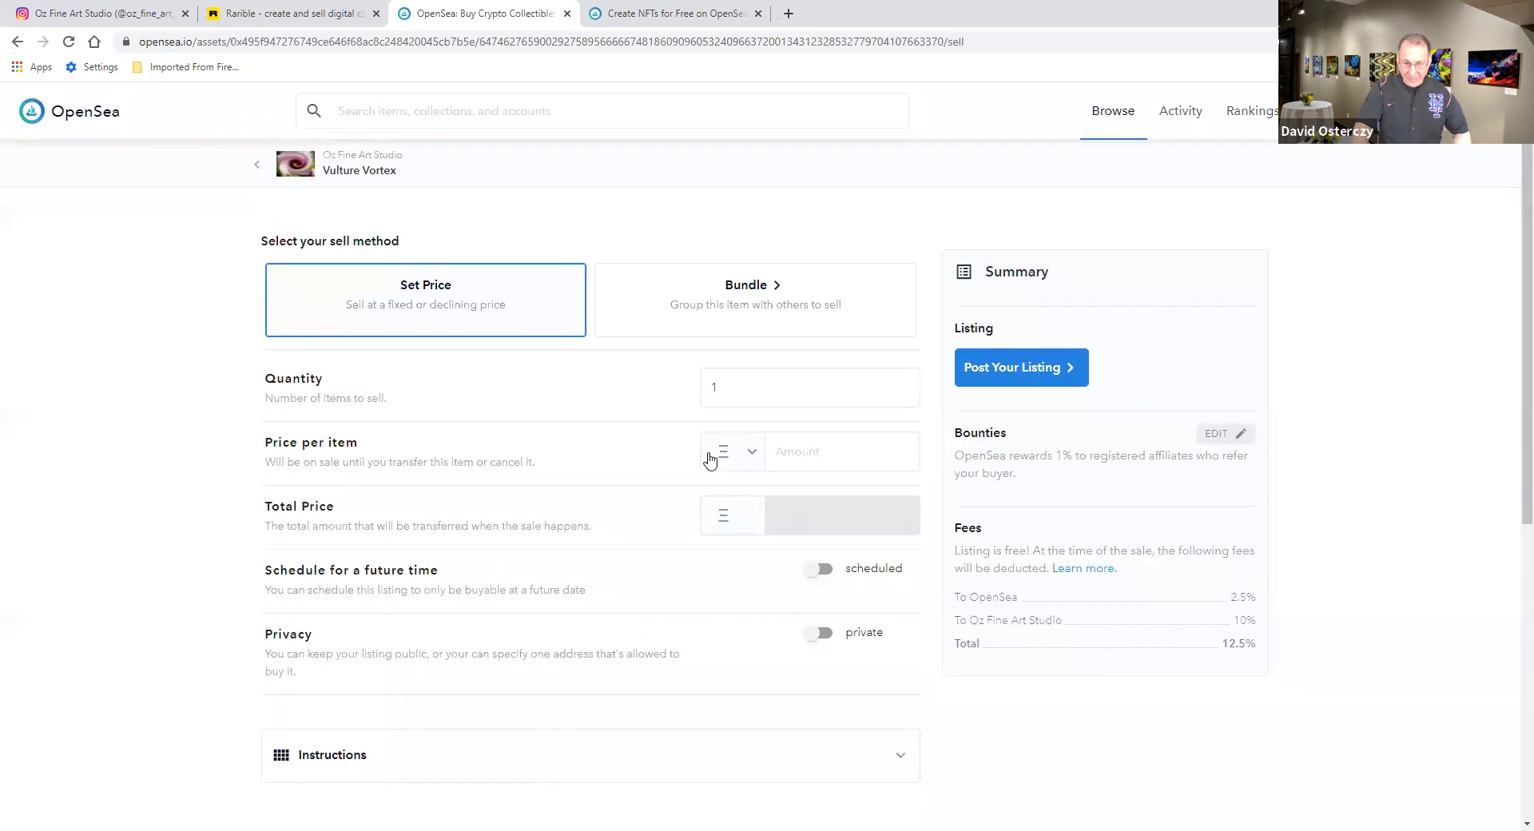
{"action": "type", "text": ".1"}
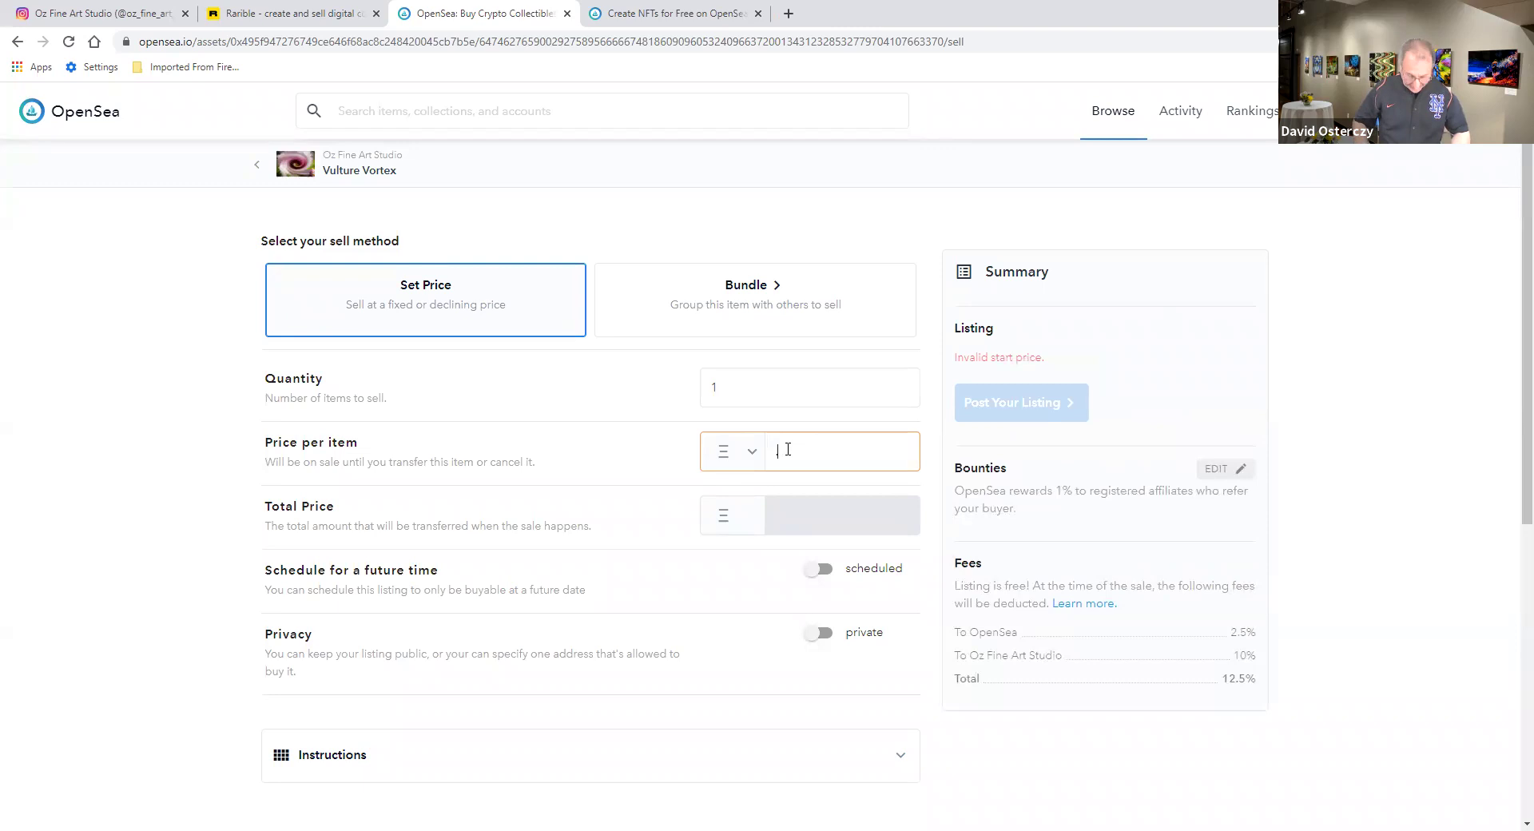
{"action": "left_click", "coordinate": [961, 395]}
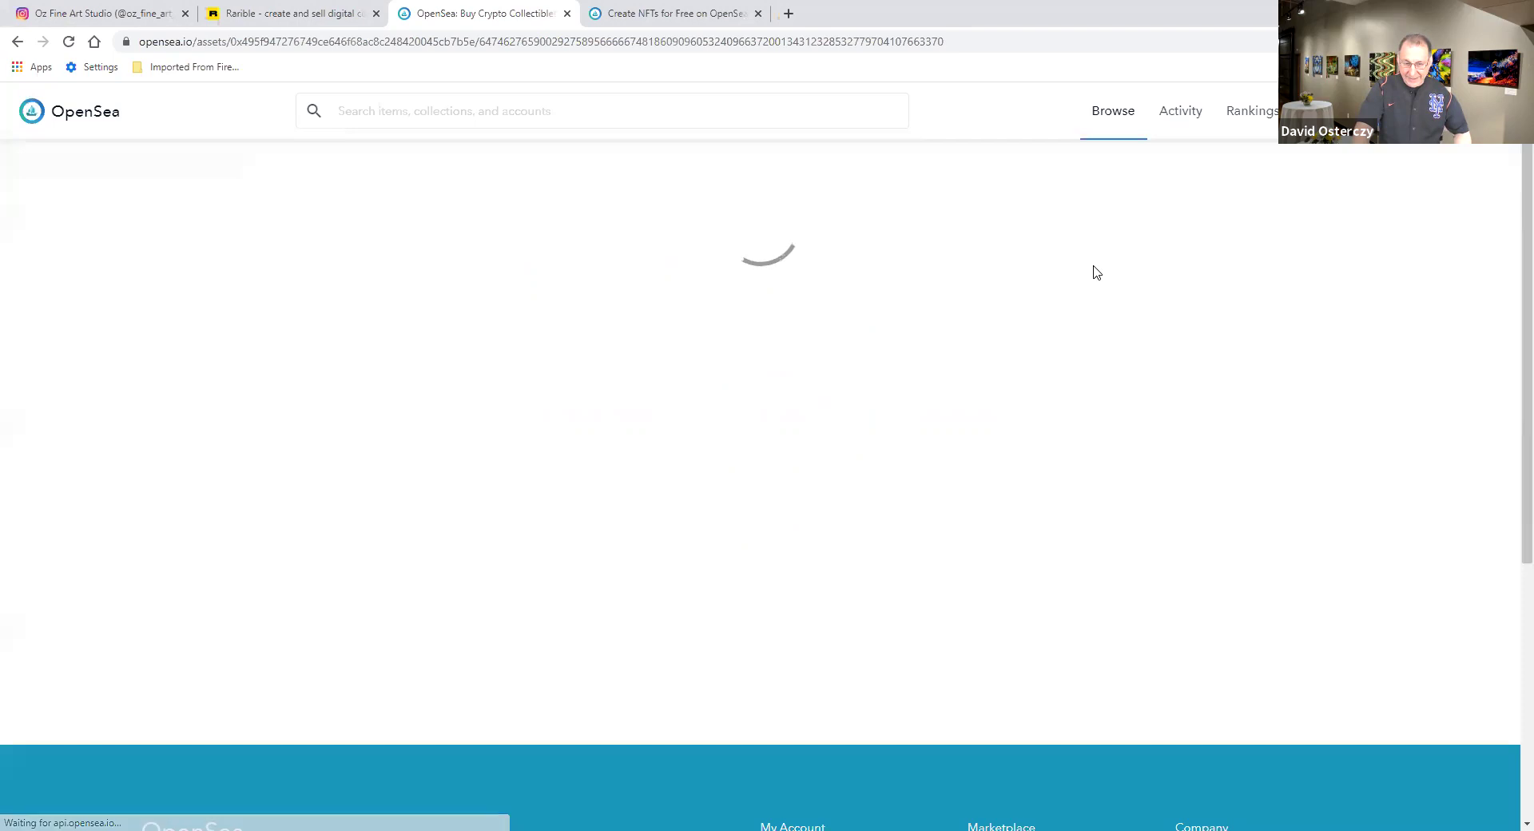
{"action": "scroll", "coordinate": [1095, 272], "scroll_direction": "down", "scroll_amount": 4}
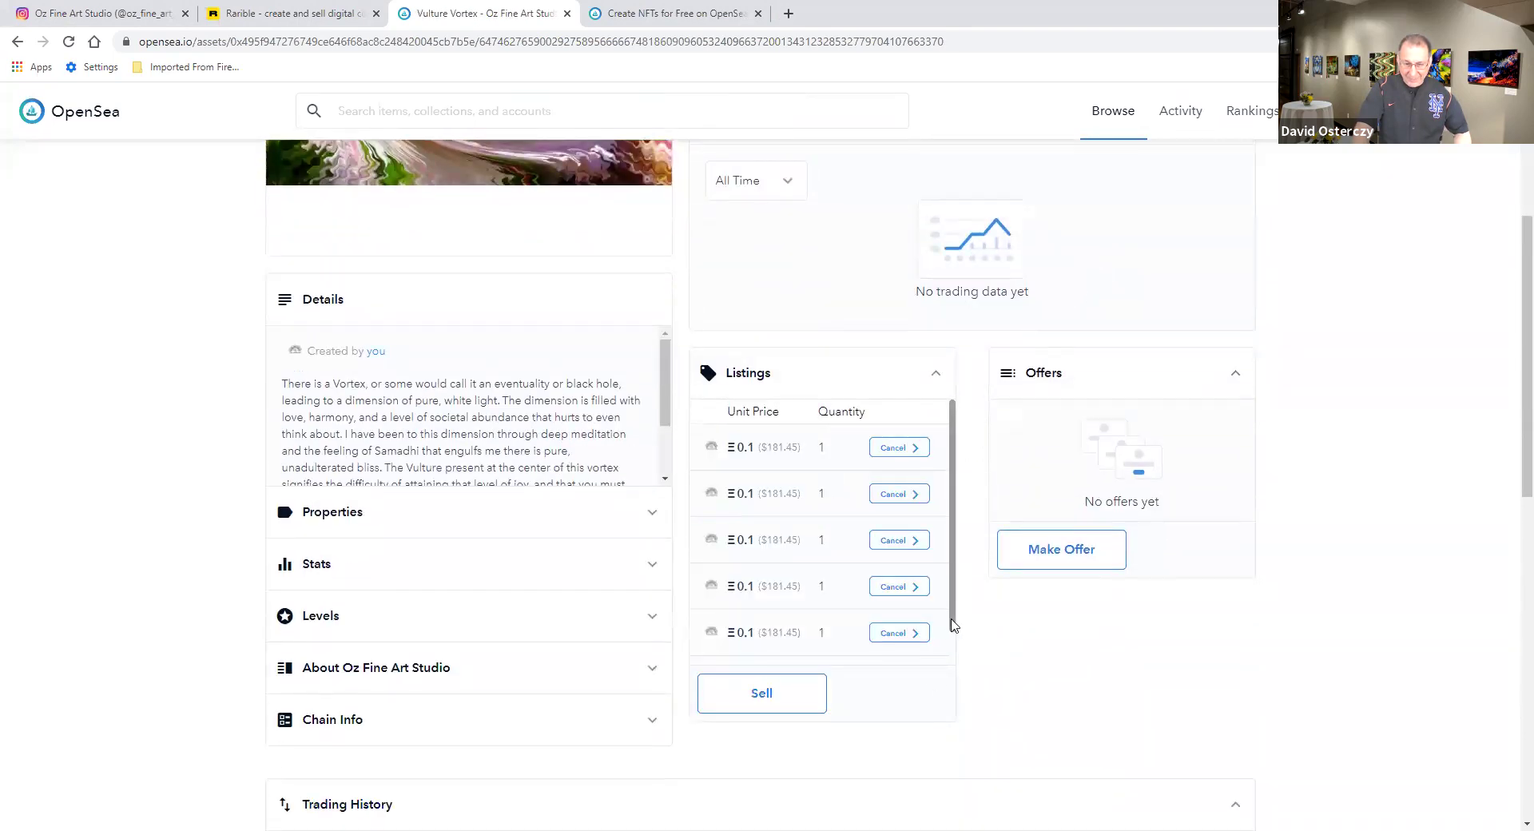
{"action": "scroll", "coordinate": [951, 624], "scroll_direction": "down", "scroll_amount": 2}
{"action": "scroll", "coordinate": [952, 627], "scroll_direction": "up", "scroll_amount": 2}
- List two more single copies of Vulture Vortex at 0.1 ETH each
{"action": "left_click", "coordinate": [763, 694]}
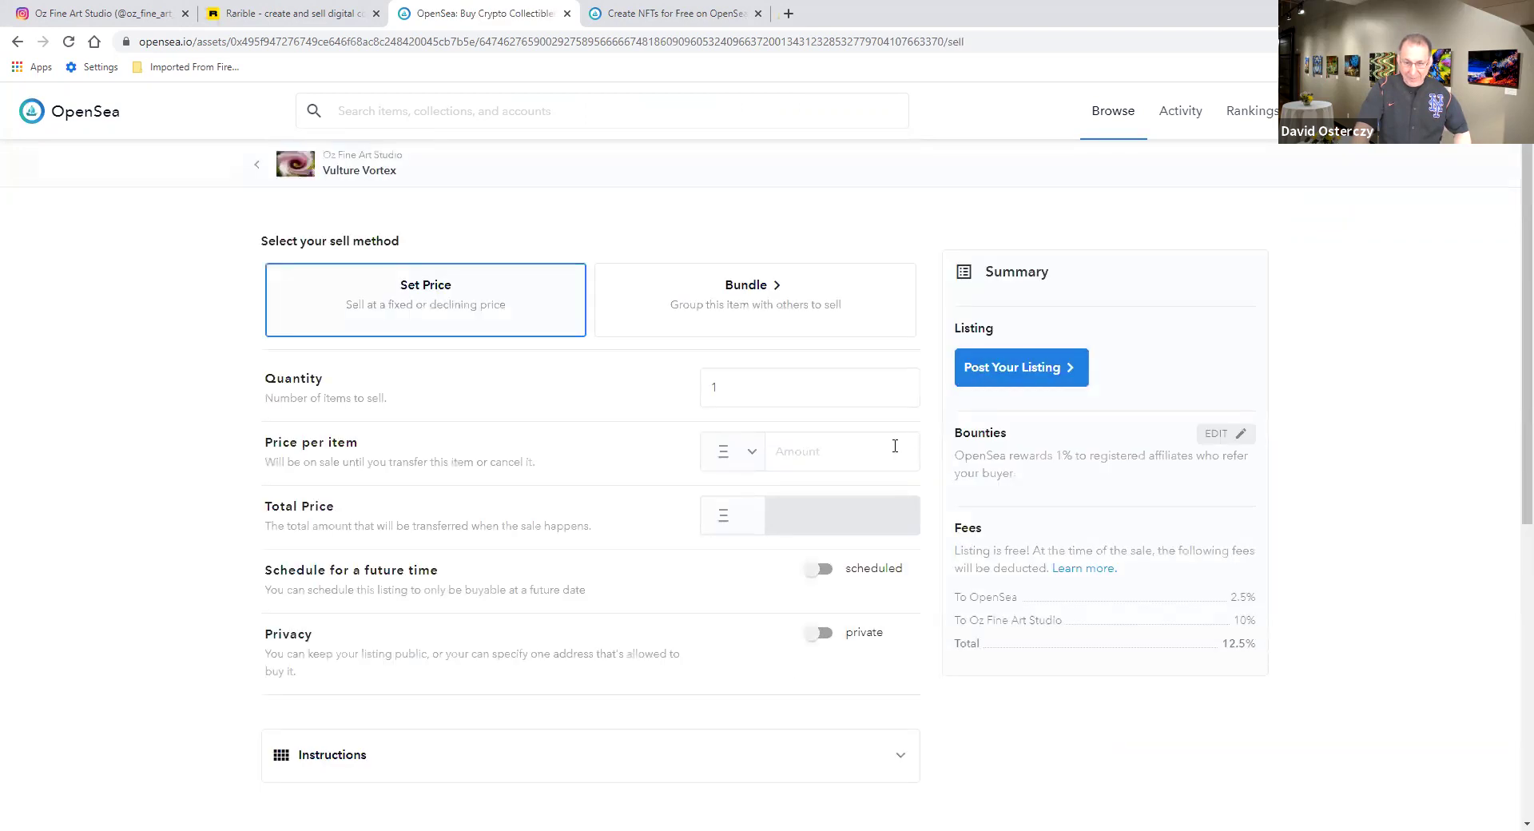
{"action": "type", "text": ".1"}
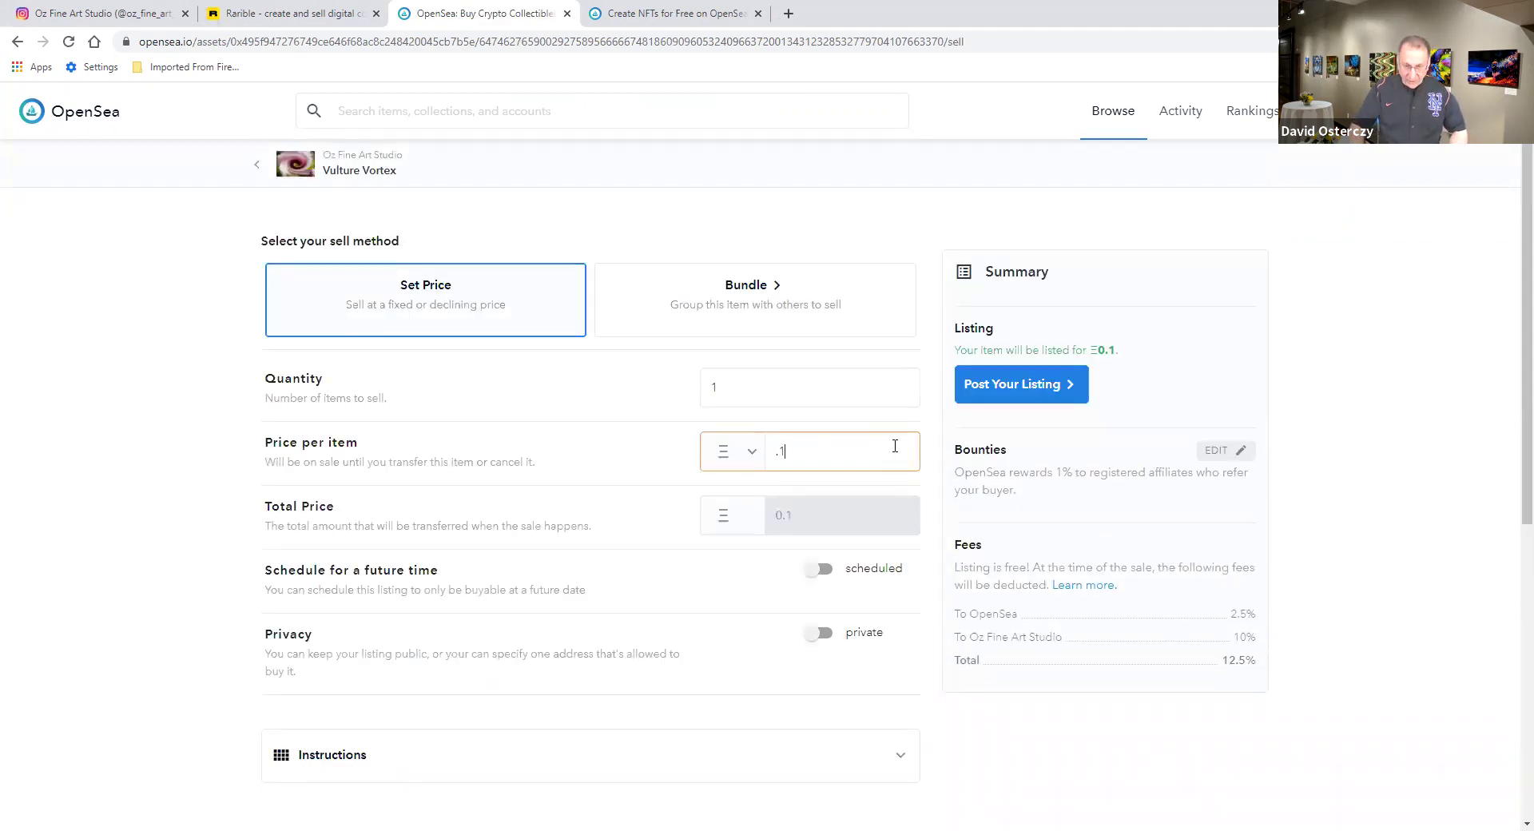
{"action": "left_click", "coordinate": [1021, 384]}
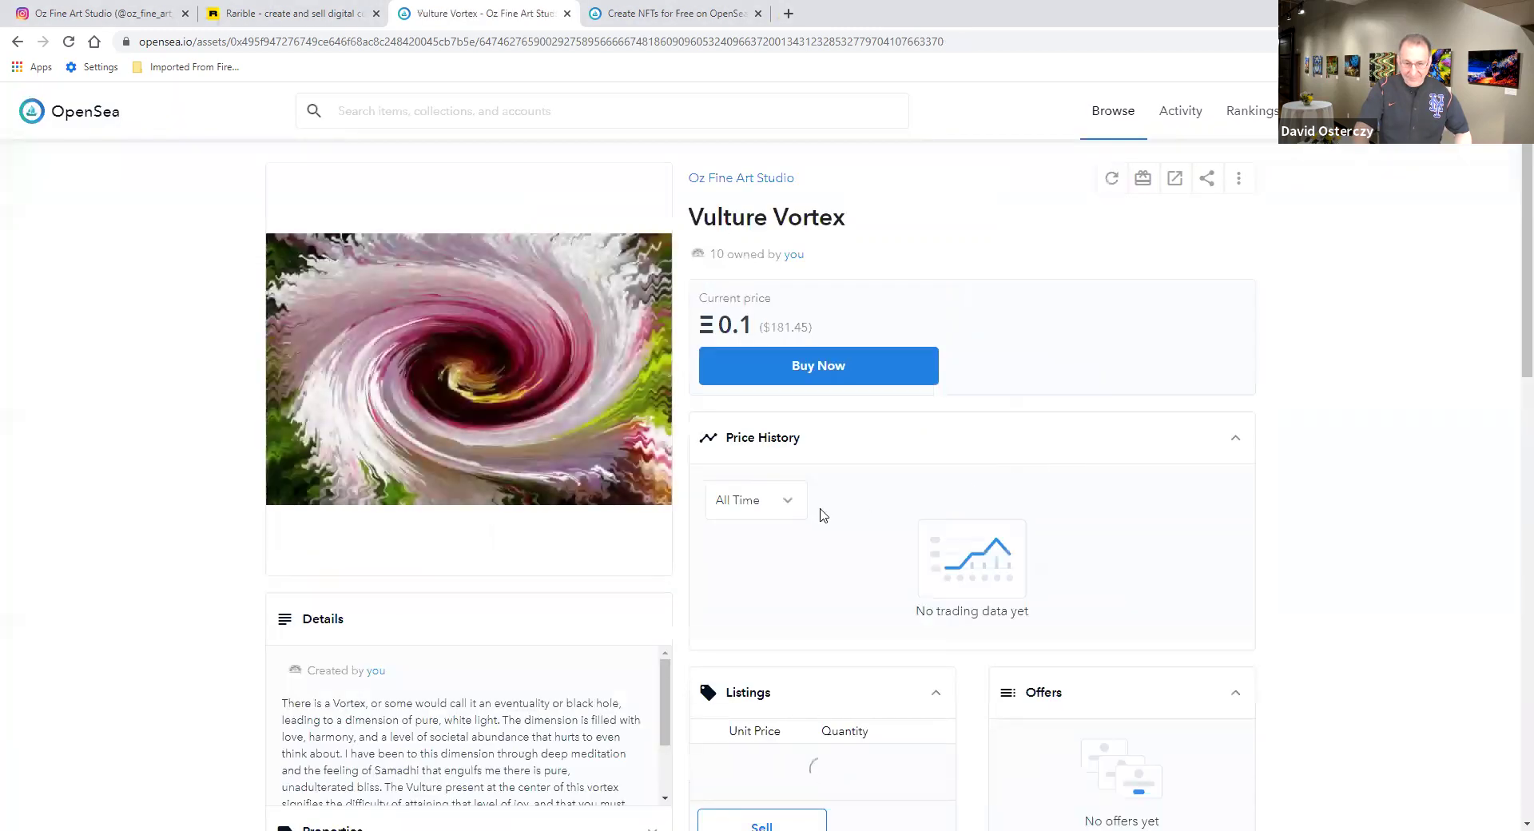
{"action": "scroll", "coordinate": [819, 513], "scroll_direction": "down", "scroll_amount": 4}
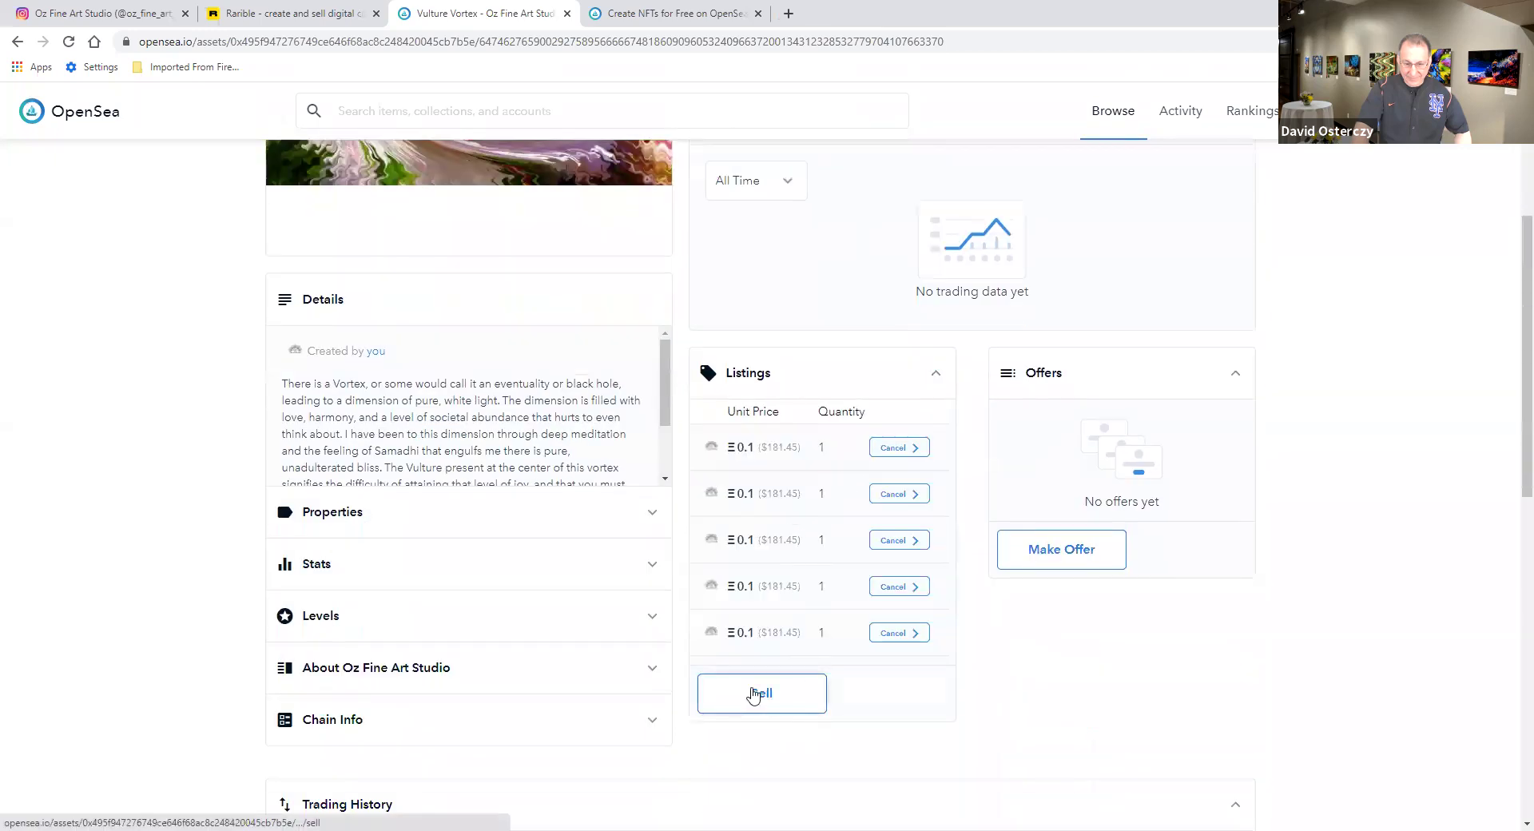
{"action": "left_click", "coordinate": [760, 695]}
{"action": "left_click", "coordinate": [828, 457]}
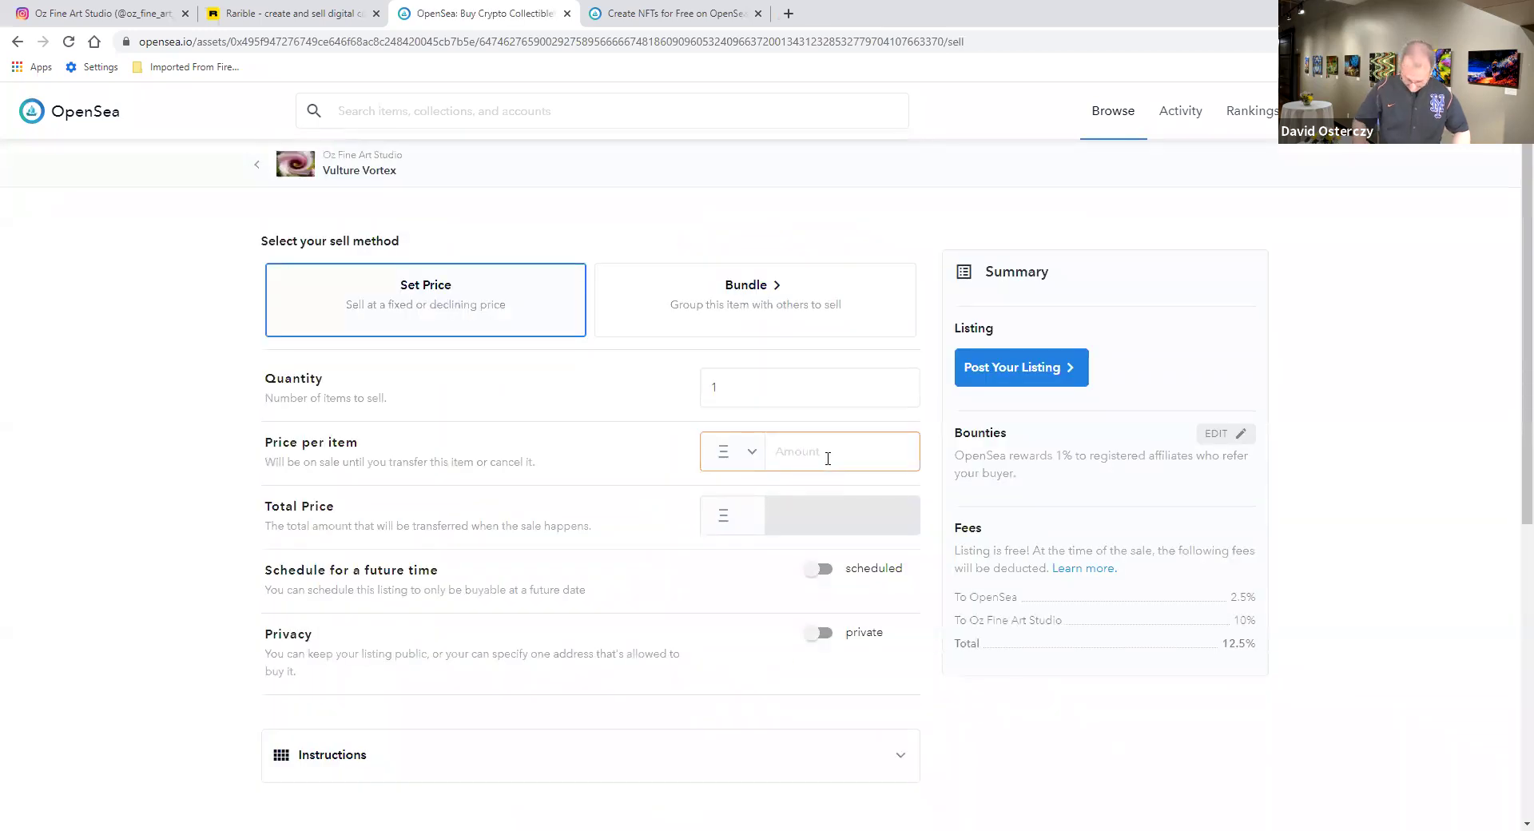
{"action": "type", "text": ".1"}
{"action": "left_click", "coordinate": [986, 391]}
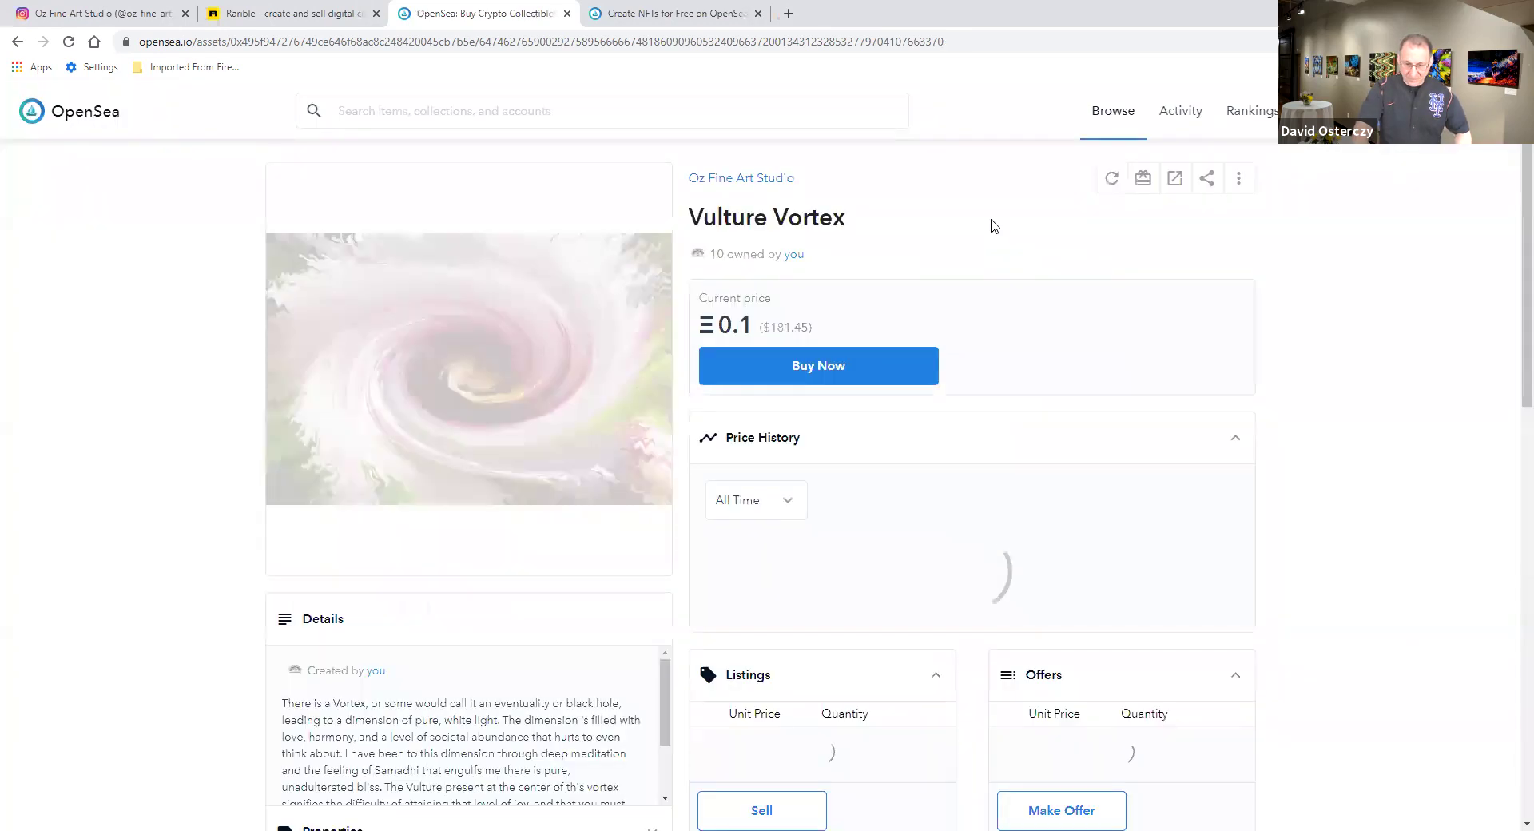
- Post the final two 0.1 ETH single-copy listings to complete the set
{"action": "scroll", "coordinate": [993, 231], "scroll_direction": "down", "scroll_amount": 6}
{"action": "scroll", "coordinate": [978, 244], "scroll_direction": "down", "scroll_amount": 1}
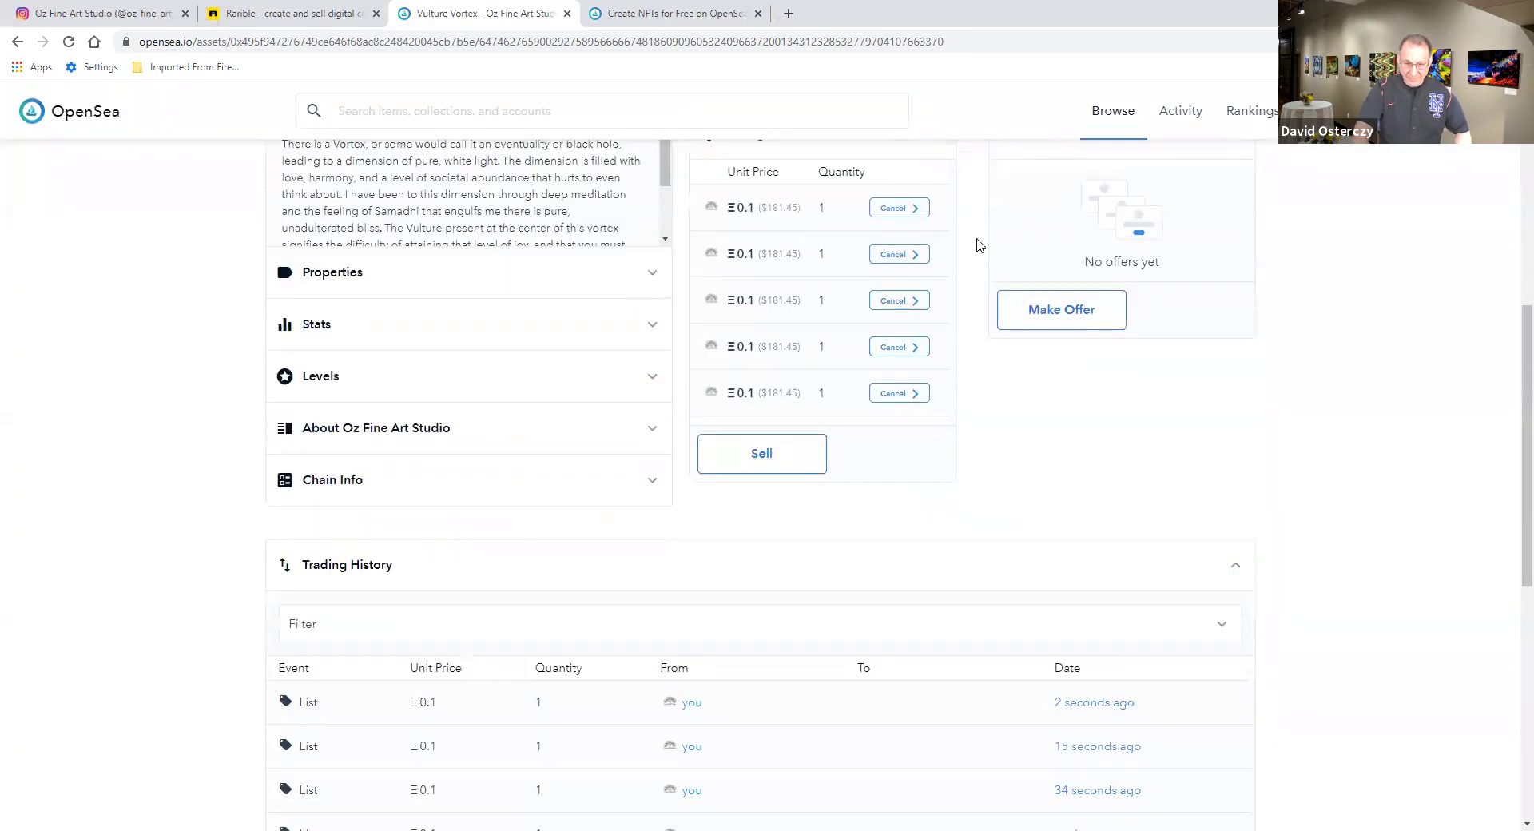
{"action": "left_click", "coordinate": [765, 461]}
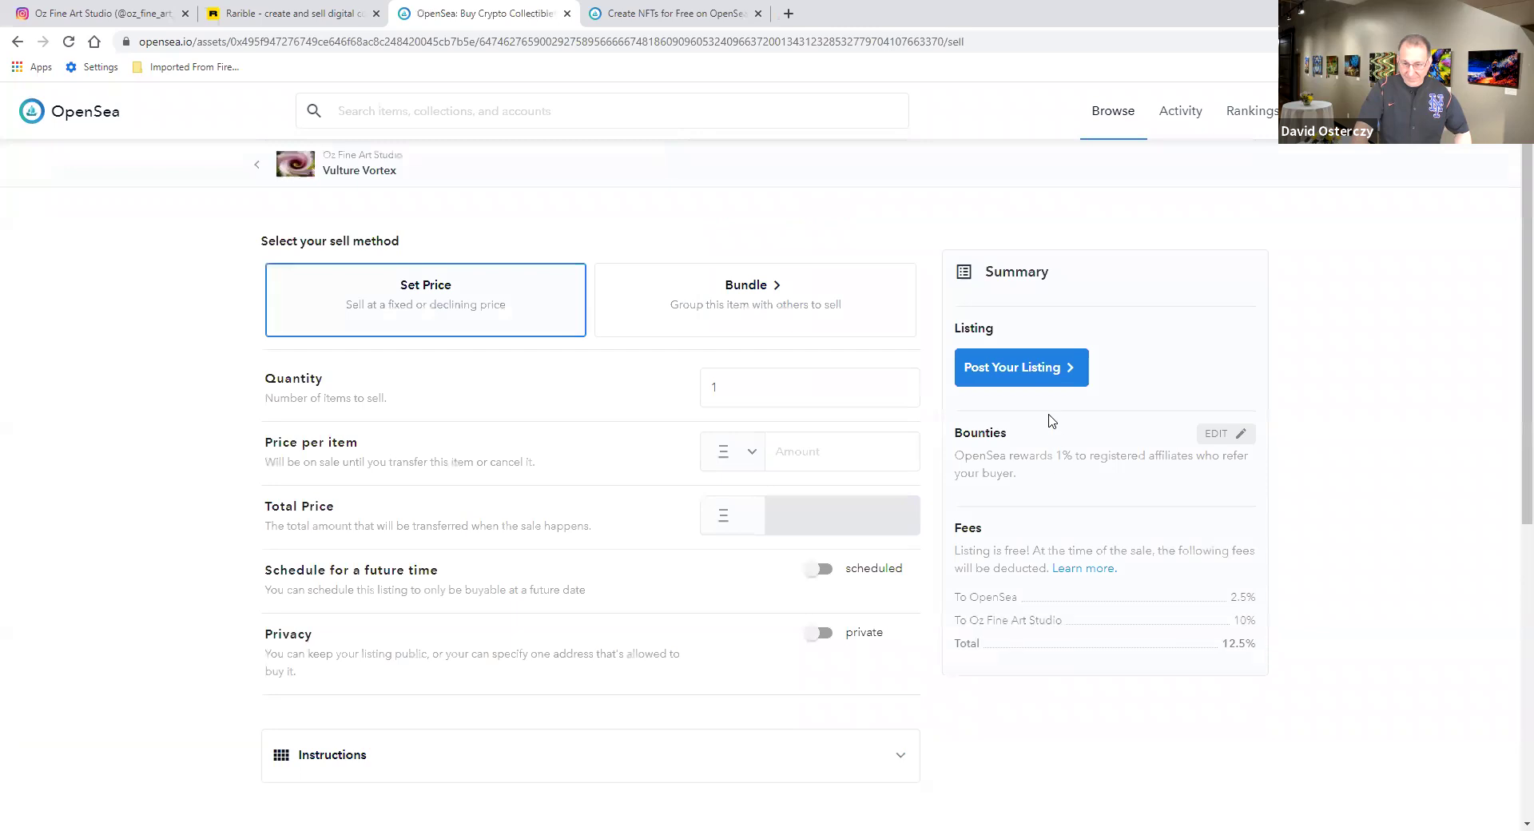
{"action": "type", "text": ".1"}
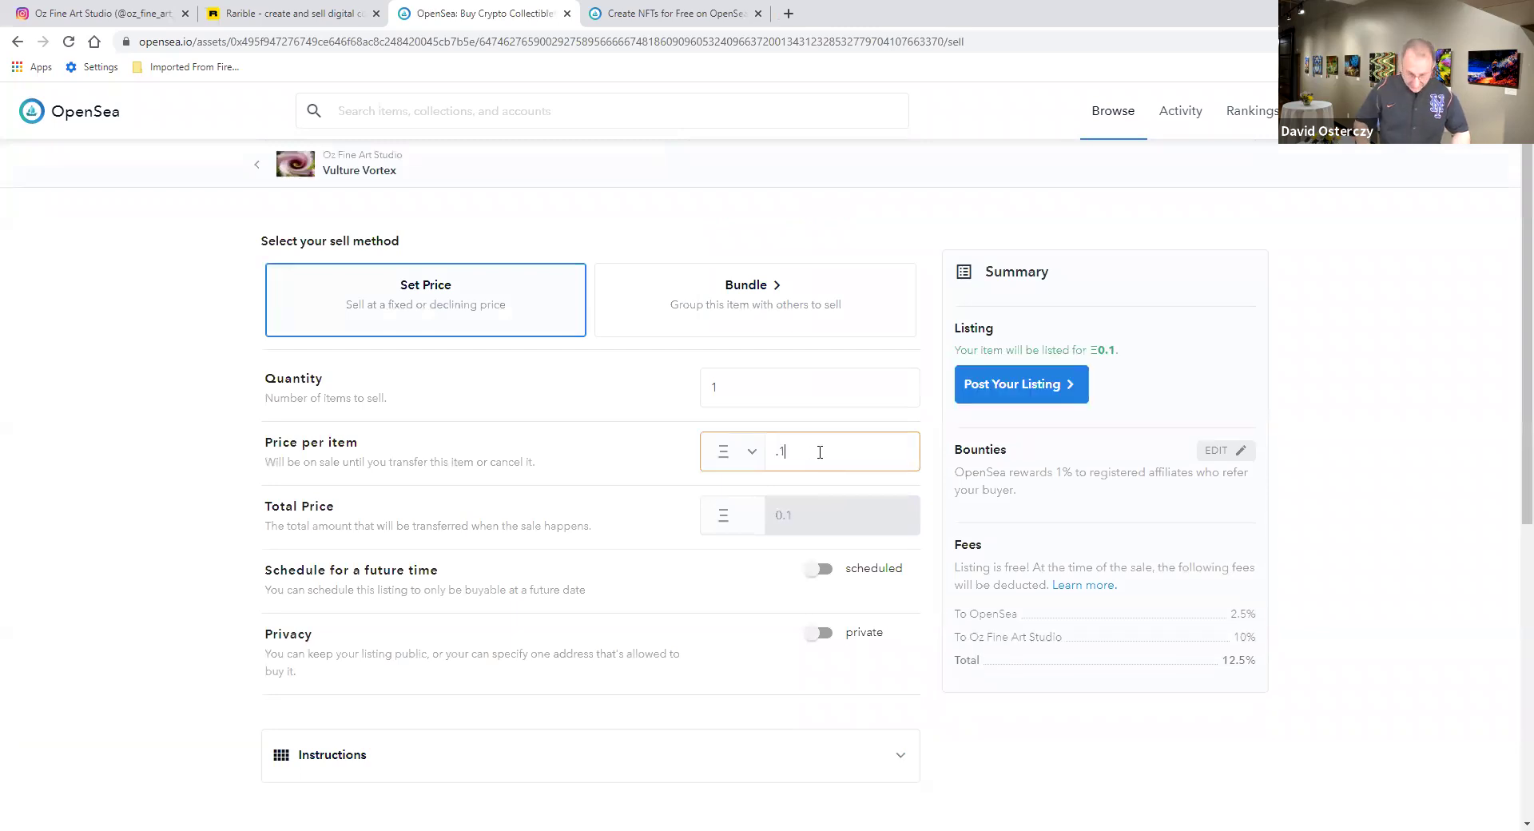
{"action": "left_click", "coordinate": [1042, 394]}
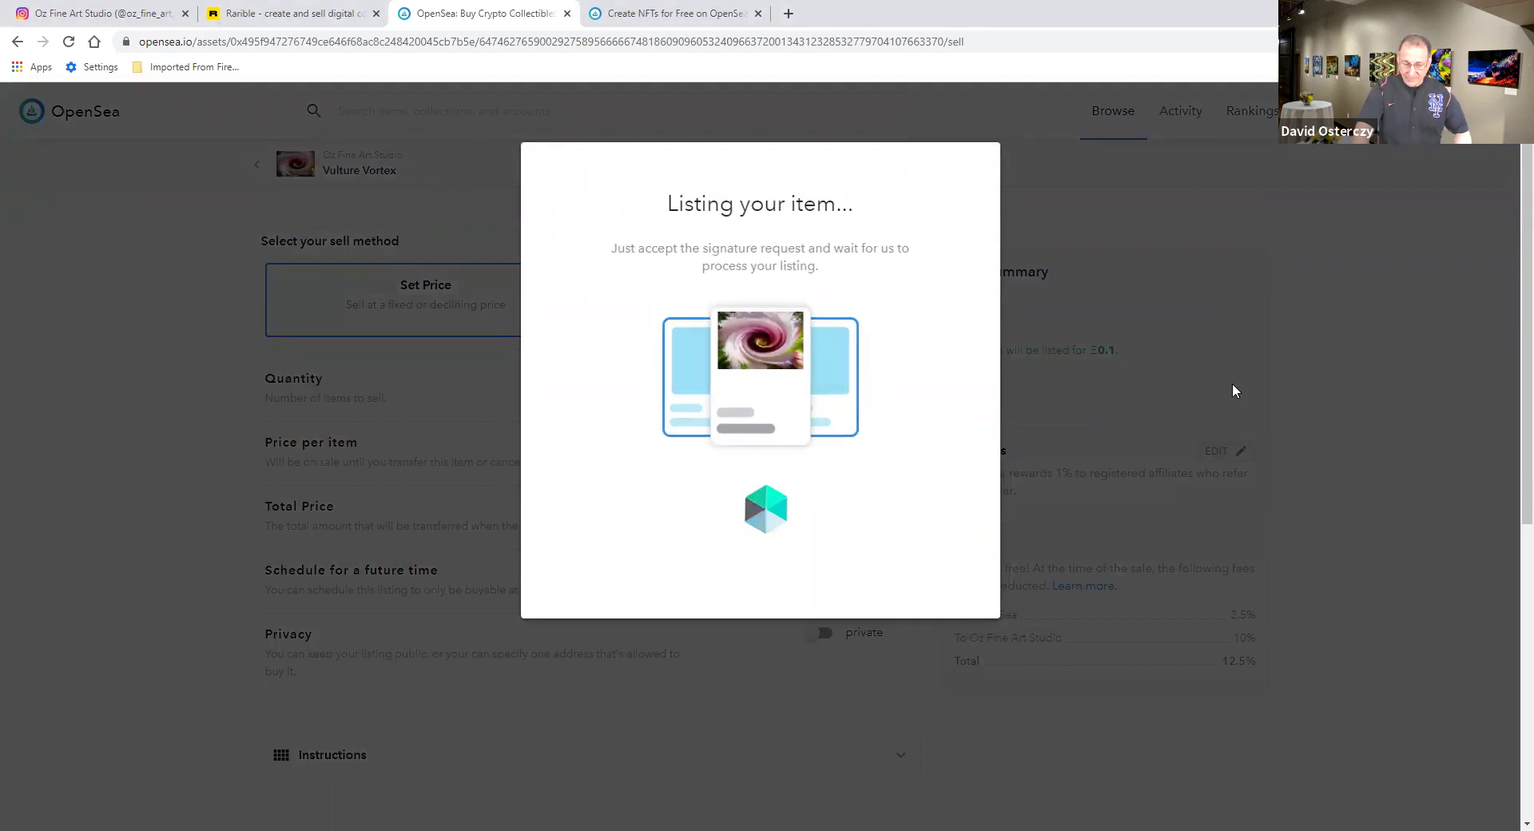
{"action": "scroll", "coordinate": [1176, 395], "scroll_direction": "down", "scroll_amount": 6}
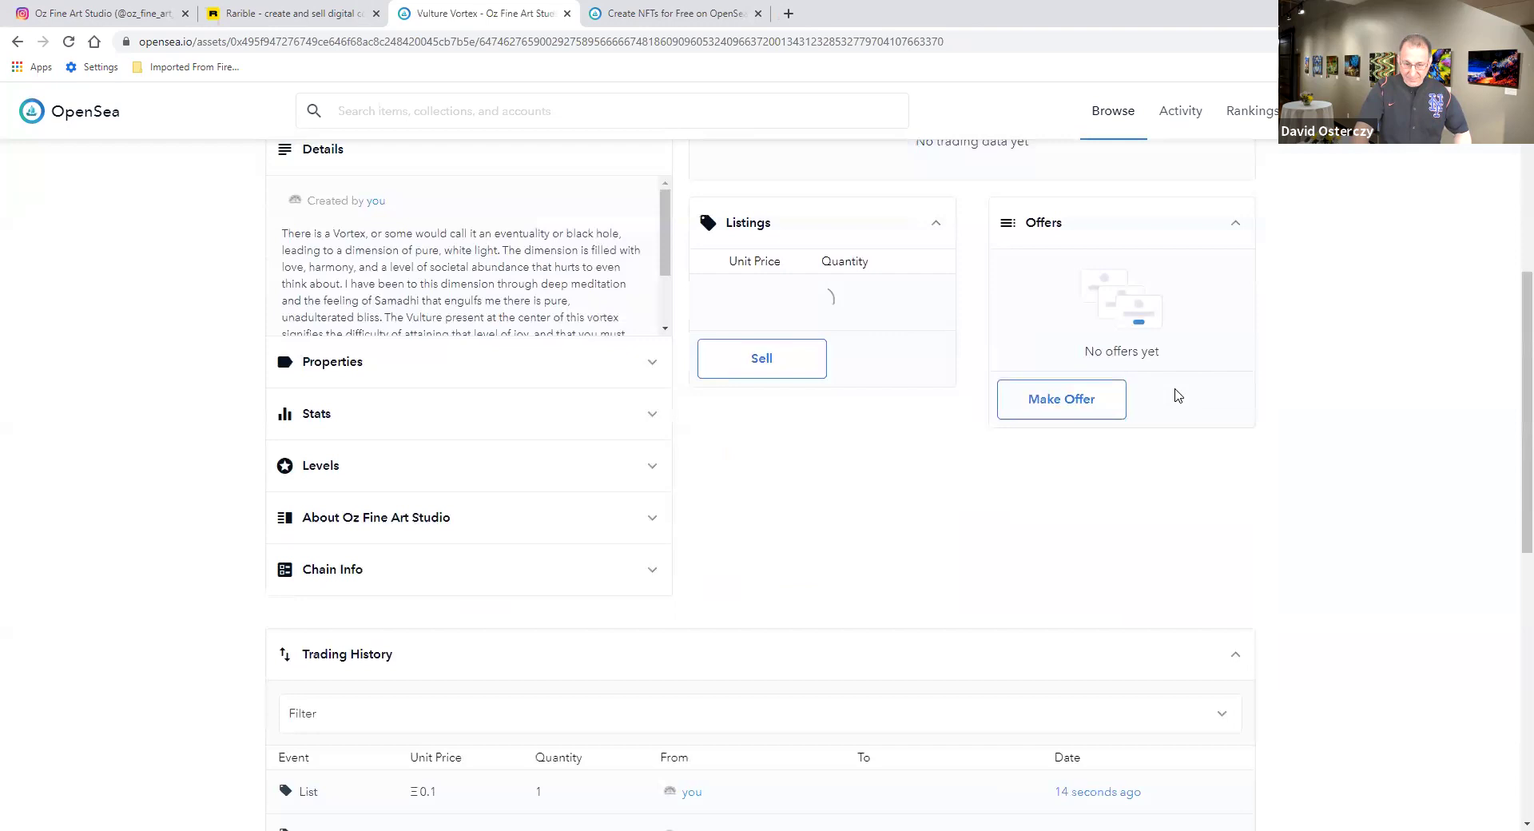
{"action": "left_click", "coordinate": [763, 540]}
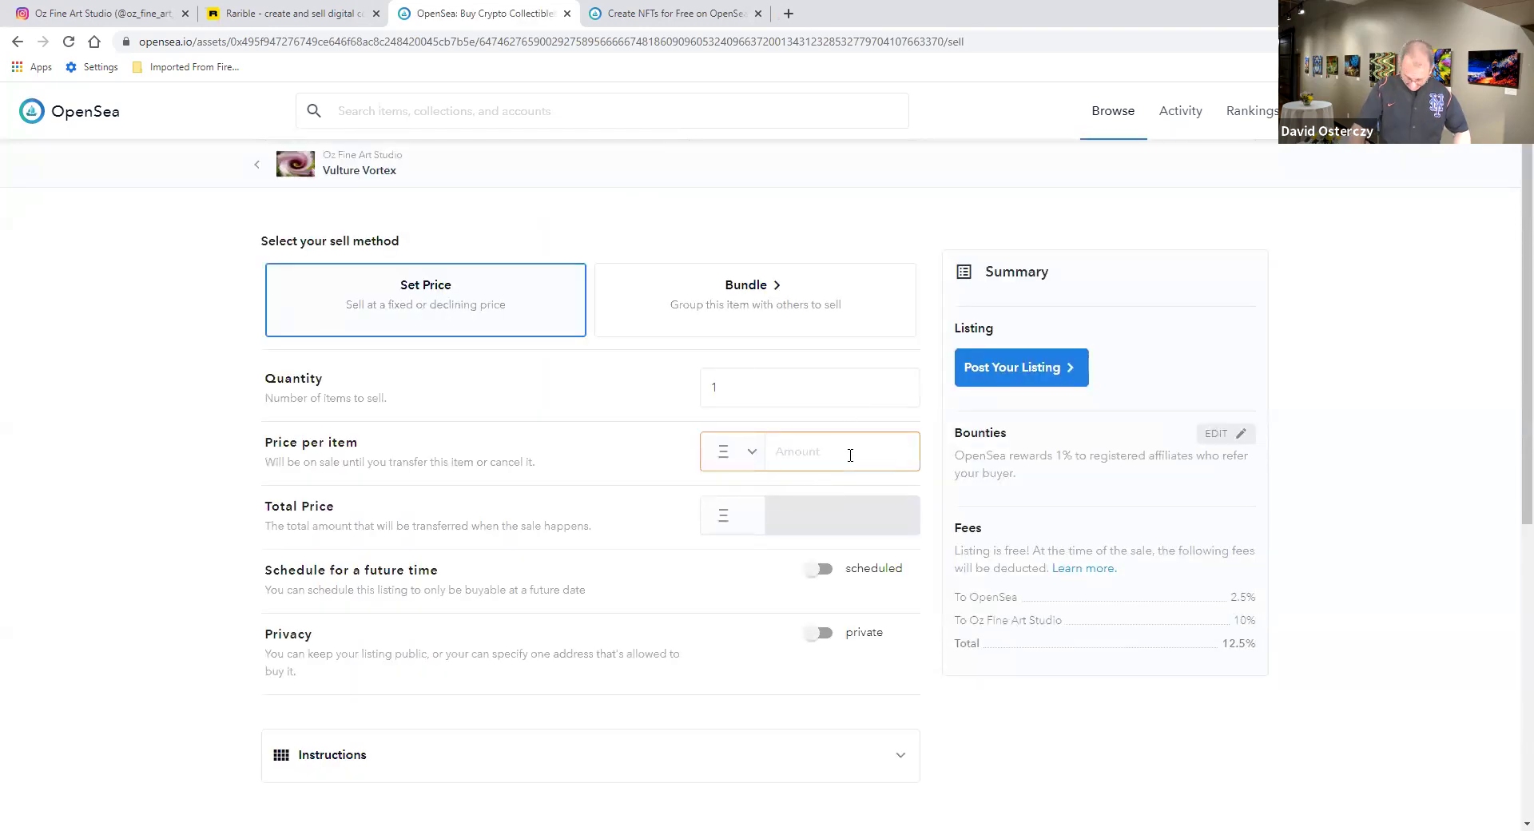
{"action": "type", "text": ".1"}
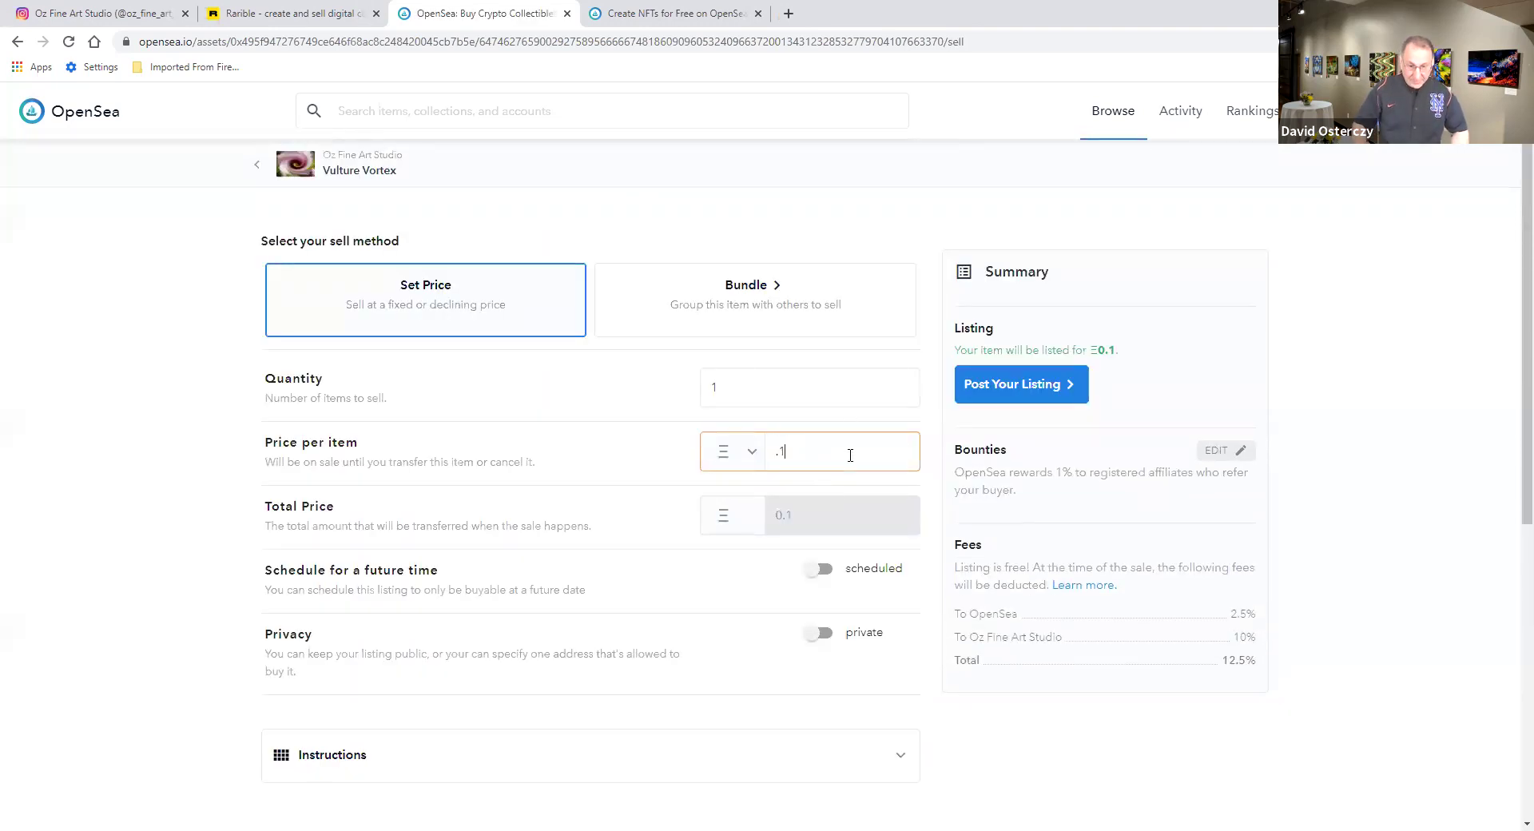
{"action": "left_click", "coordinate": [1048, 390]}
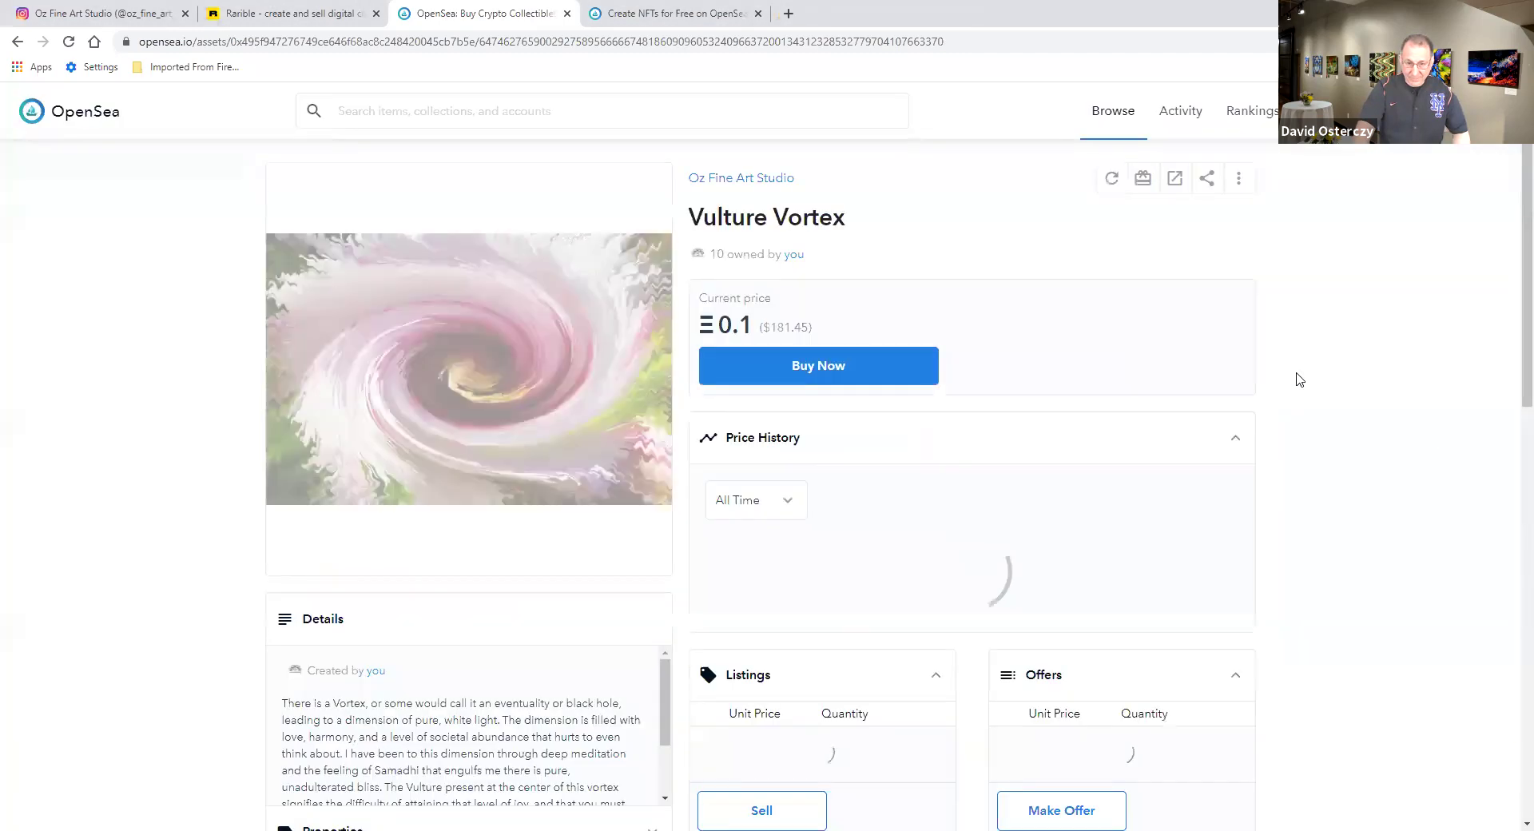
{"action": "scroll", "coordinate": [1300, 380], "scroll_direction": "down", "scroll_amount": 5}
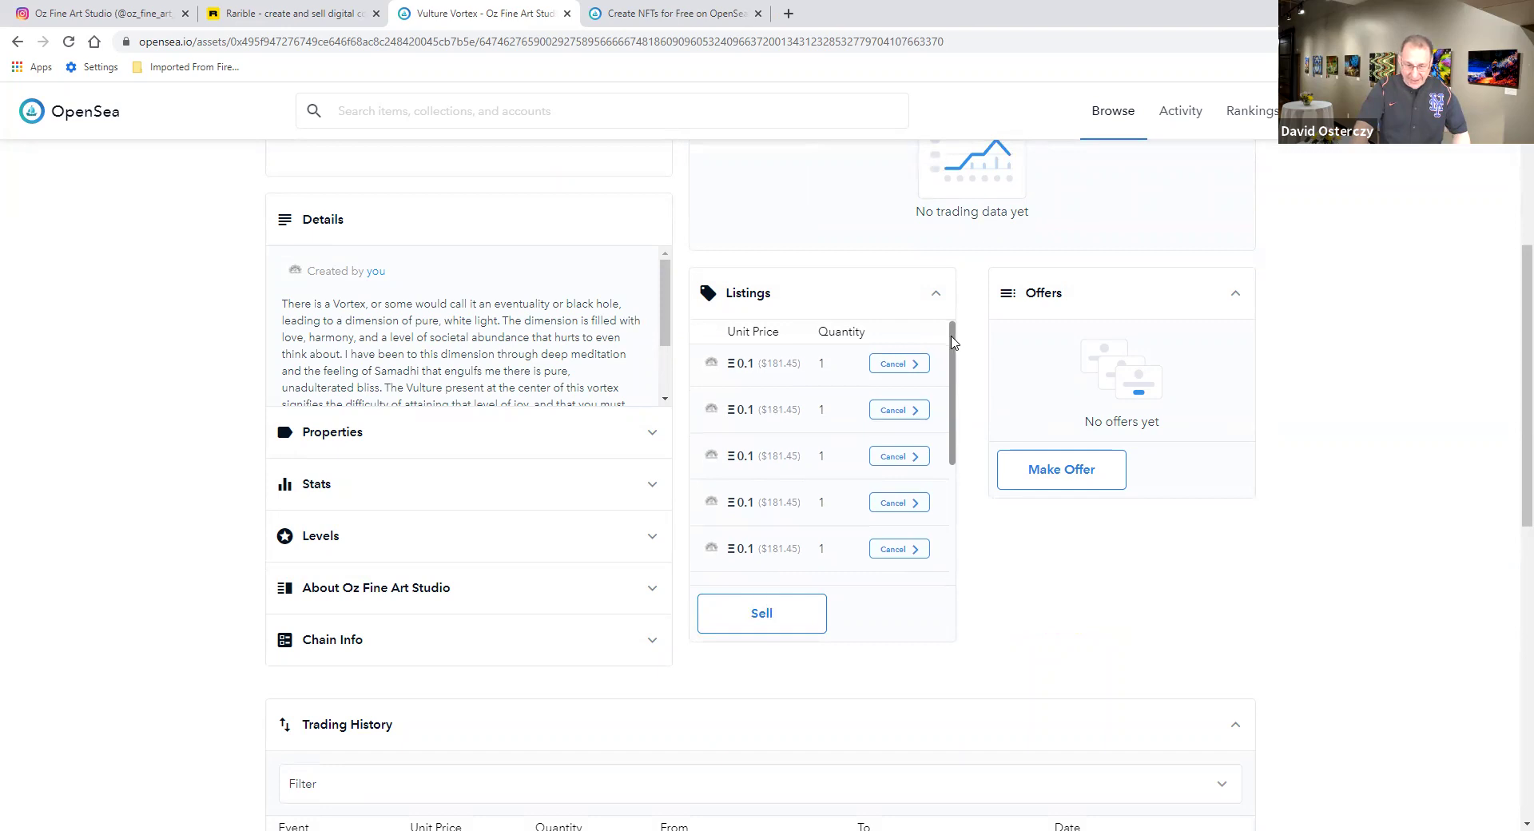
{"action": "left_click_drag", "start_coordinate": [955, 337], "coordinate": [948, 485]}
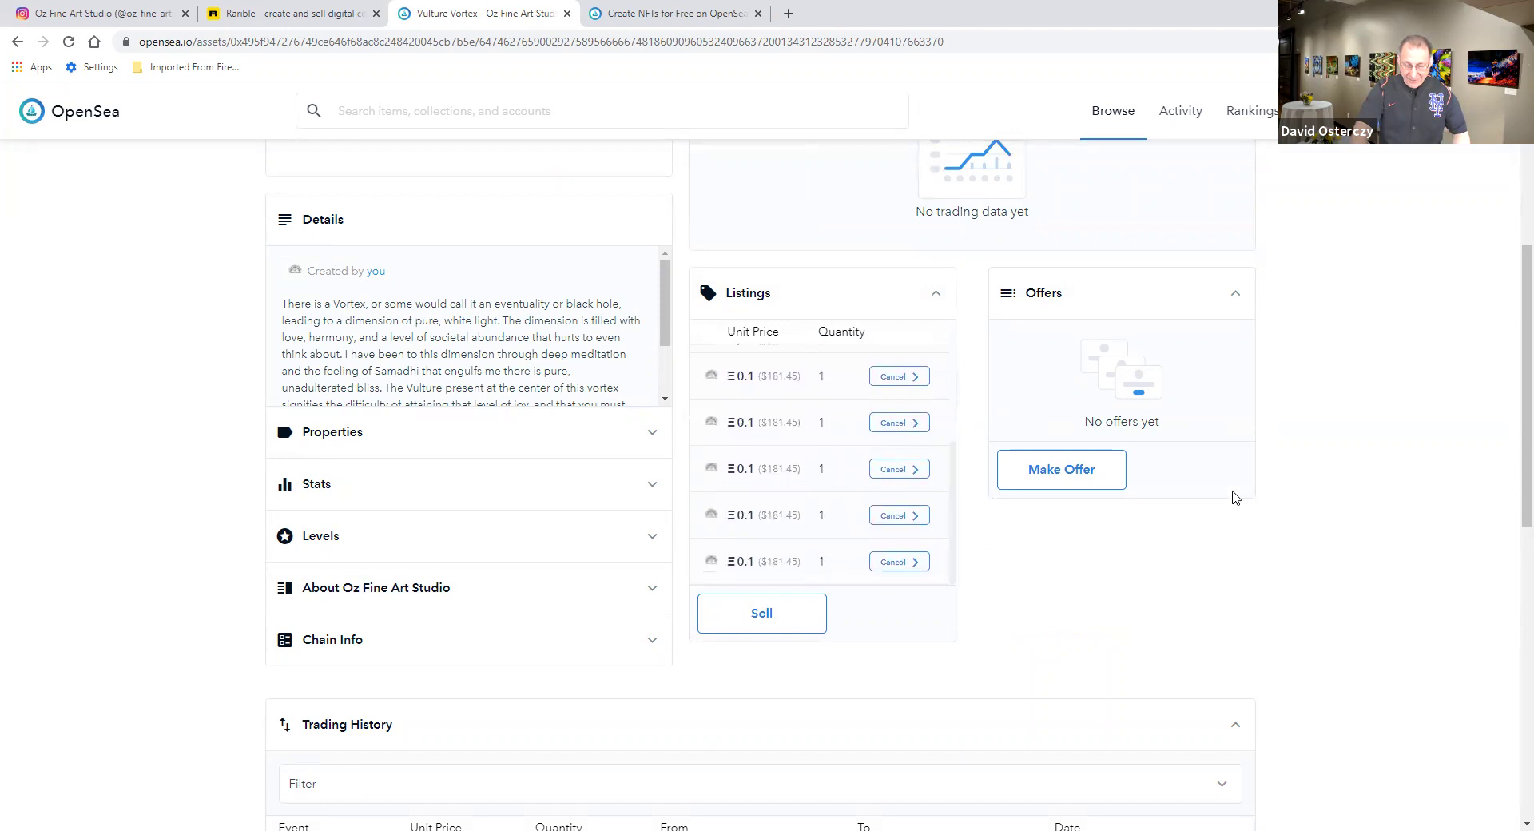
{"action": "scroll", "coordinate": [1297, 421], "scroll_direction": "up", "scroll_amount": 5}
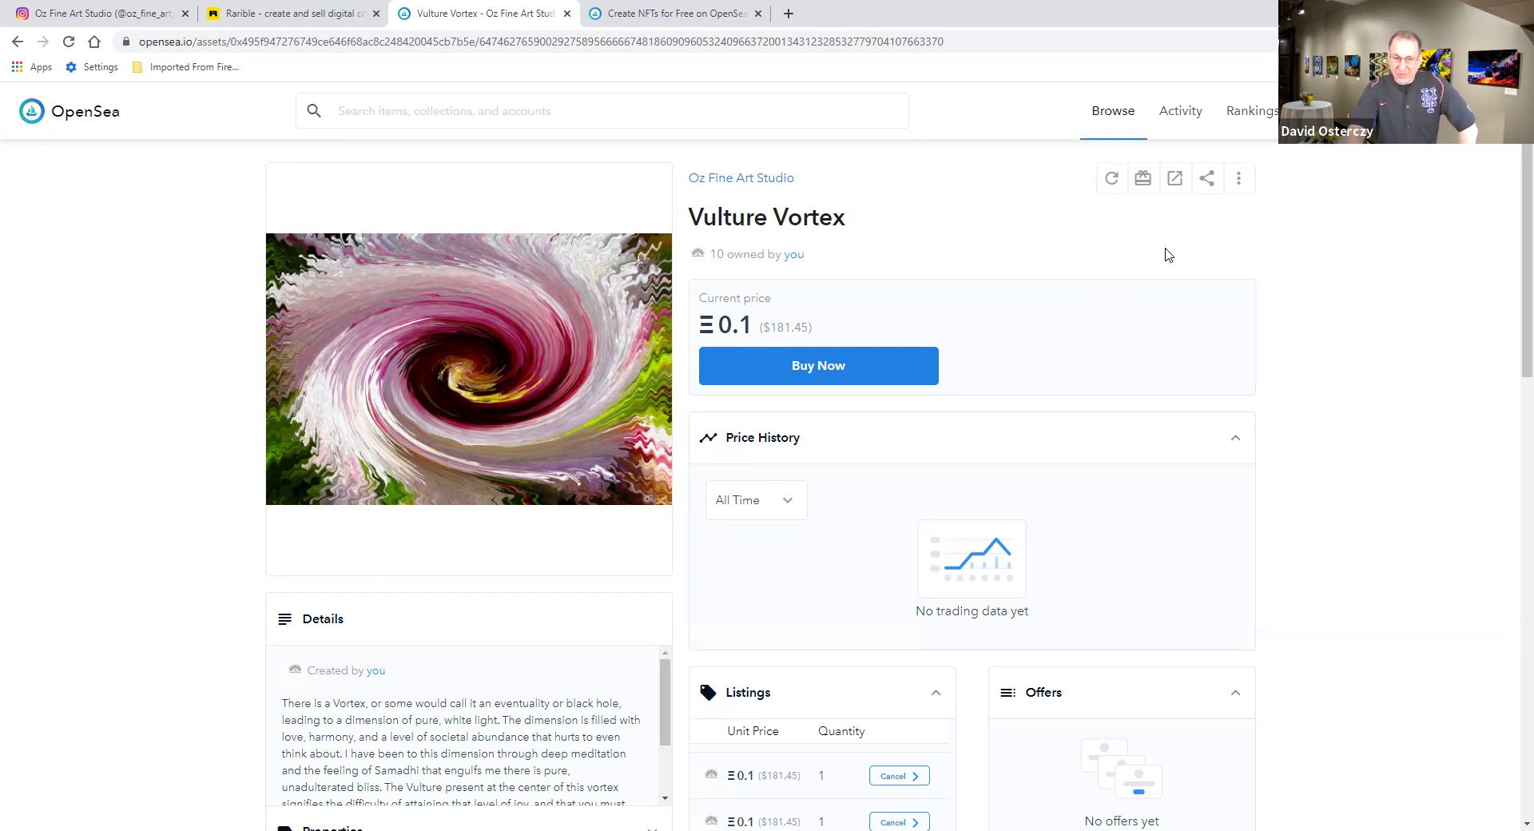
{"action": "scroll", "coordinate": [1030, 471], "scroll_direction": "down", "scroll_amount": 10}
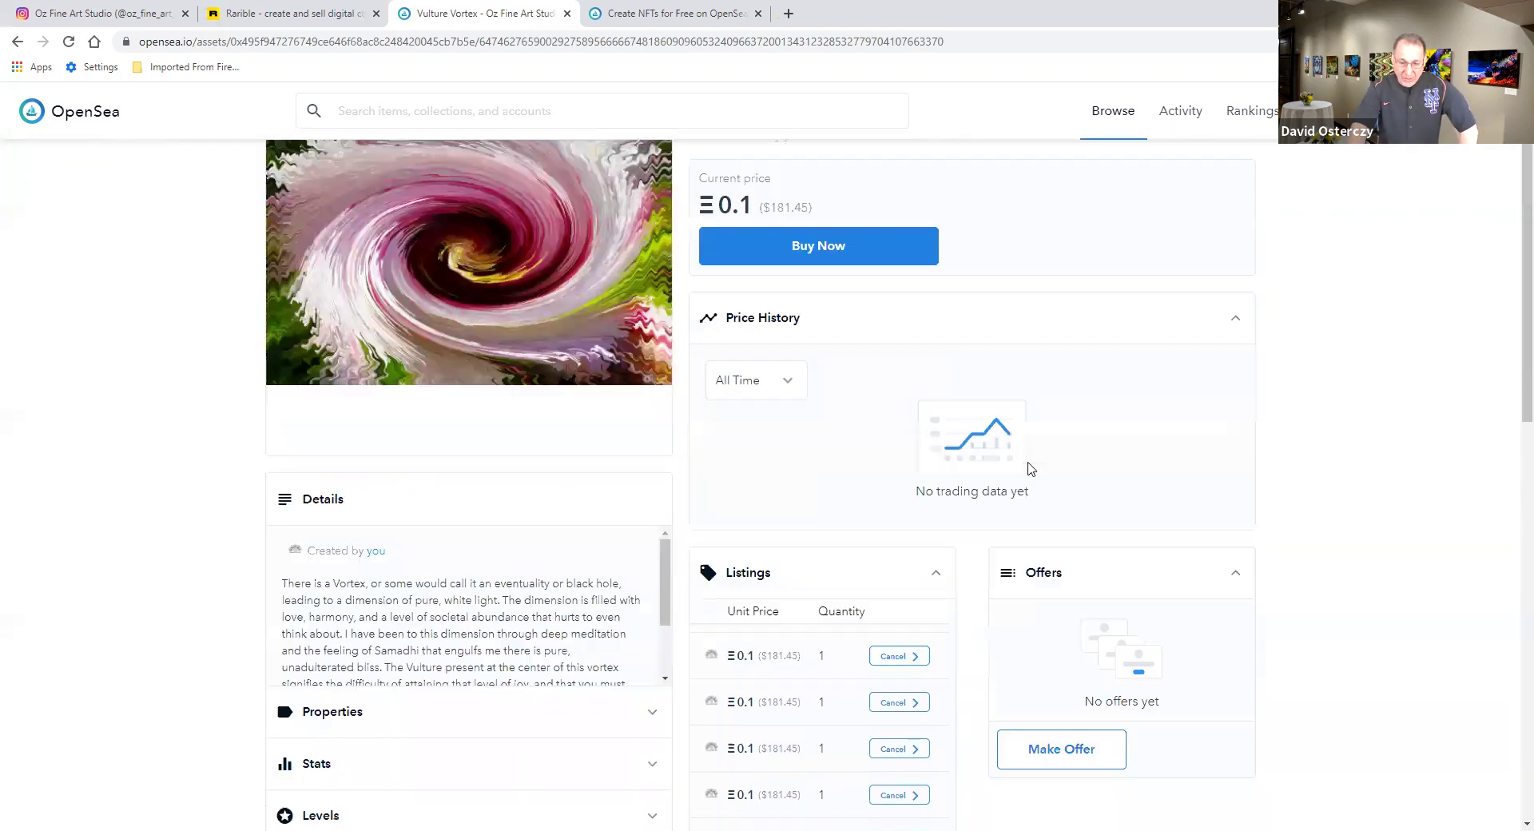
{"action": "scroll", "coordinate": [612, 411], "scroll_direction": "down", "scroll_amount": 3}
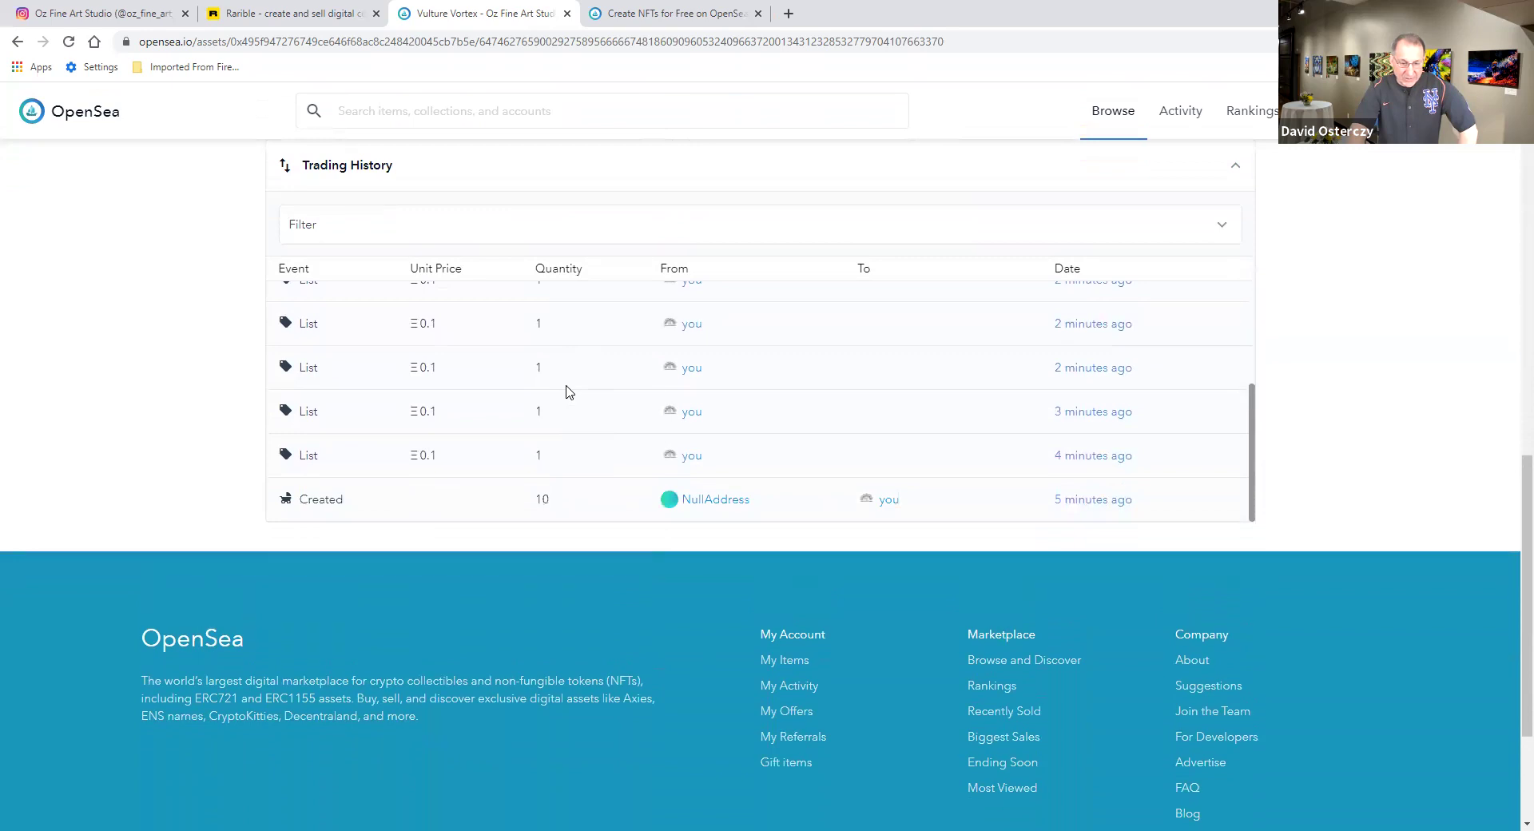
{"action": "scroll", "coordinate": [566, 391], "scroll_direction": "up", "scroll_amount": 3}
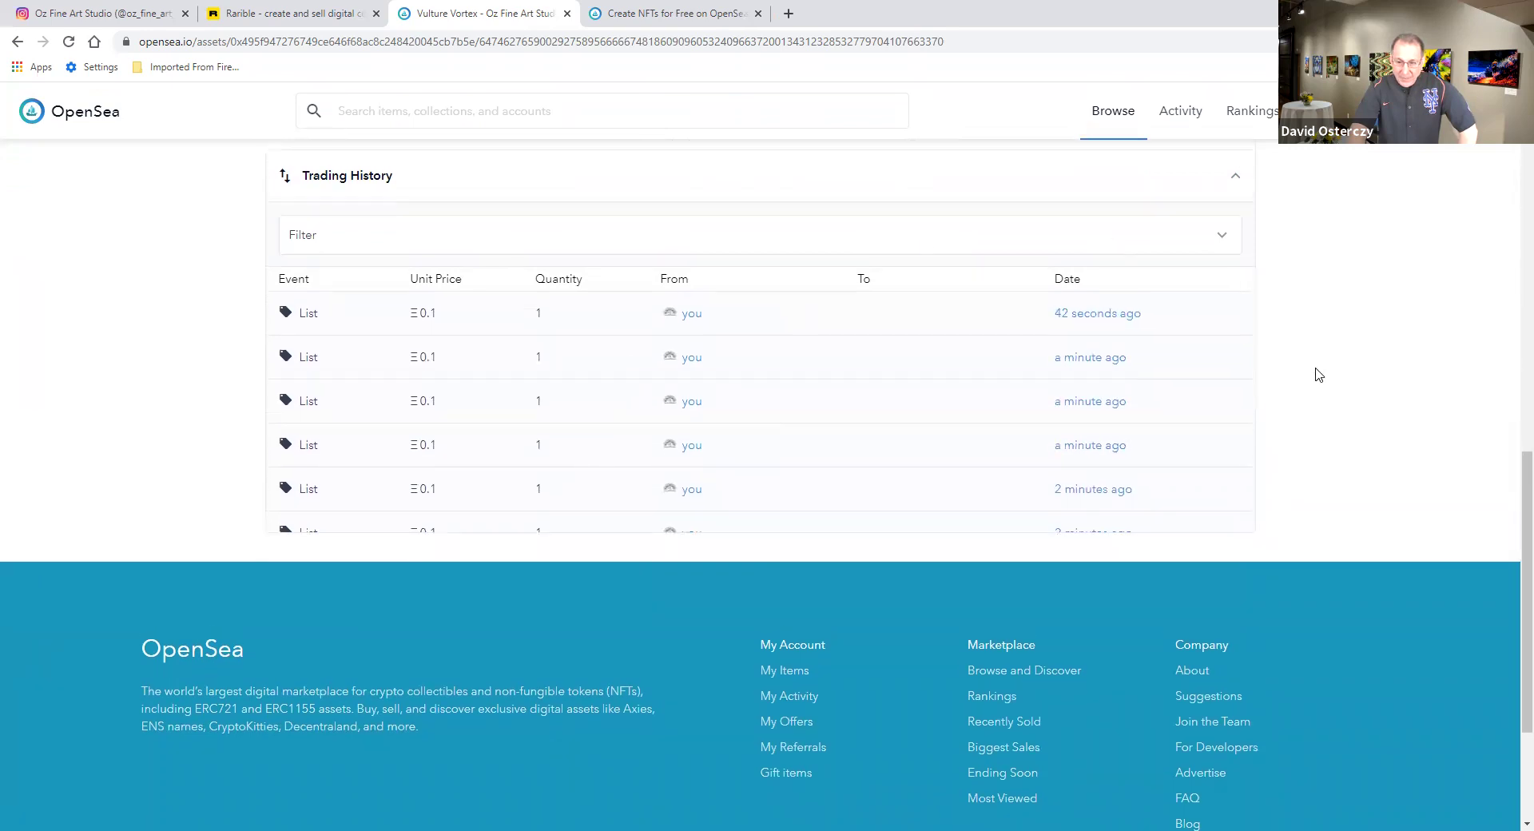
{"action": "scroll", "coordinate": [1318, 375], "scroll_direction": "up", "scroll_amount": 1}
{"action": "scroll", "coordinate": [1040, 425], "scroll_direction": "down", "scroll_amount": 3}
{"action": "scroll", "coordinate": [1160, 355], "scroll_direction": "up", "scroll_amount": 10}
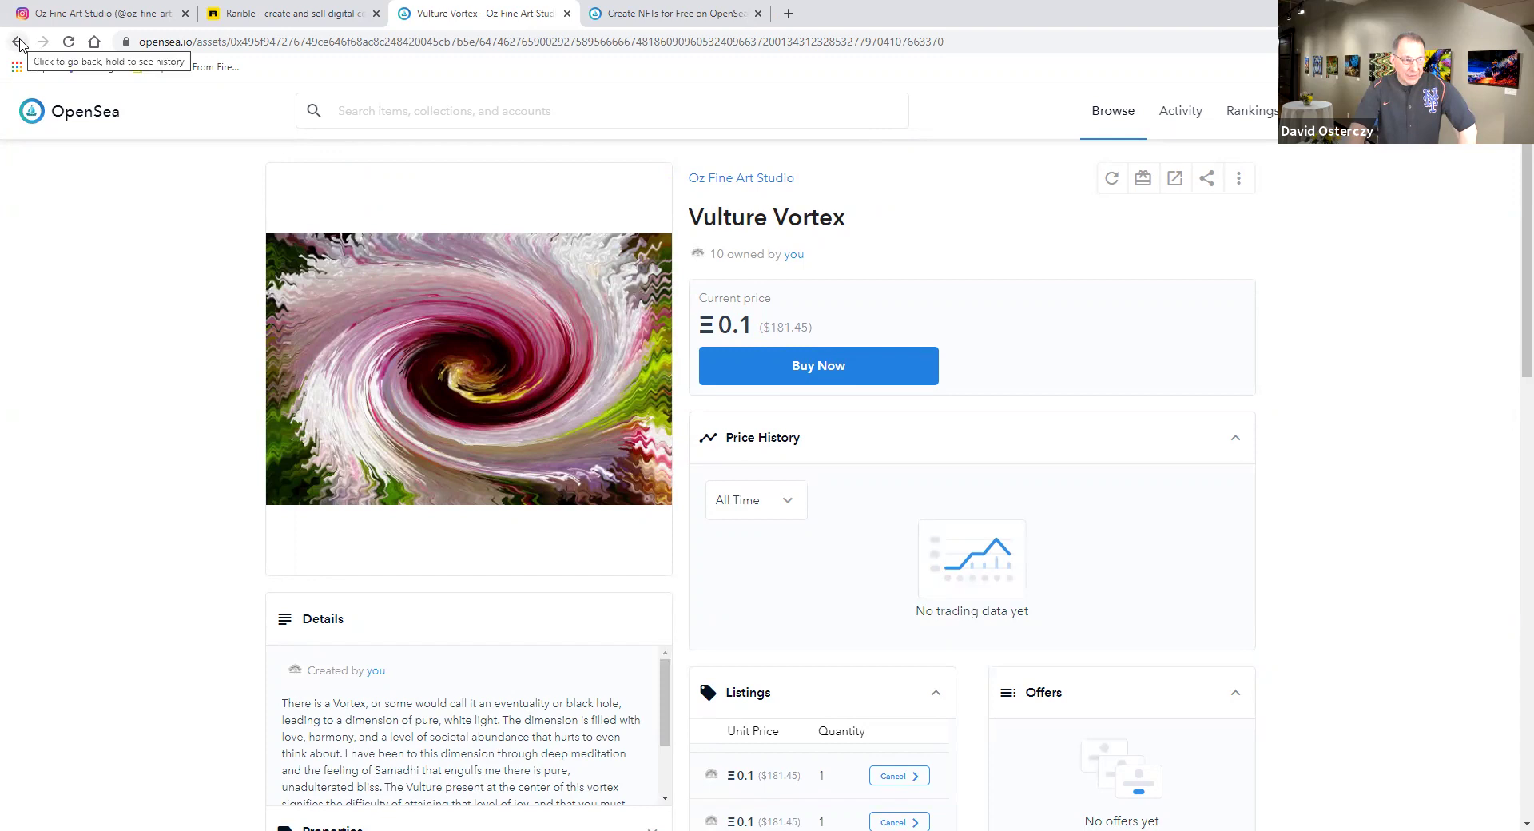
{"action": "scroll", "coordinate": [1398, 421], "scroll_direction": "down", "scroll_amount": 12}
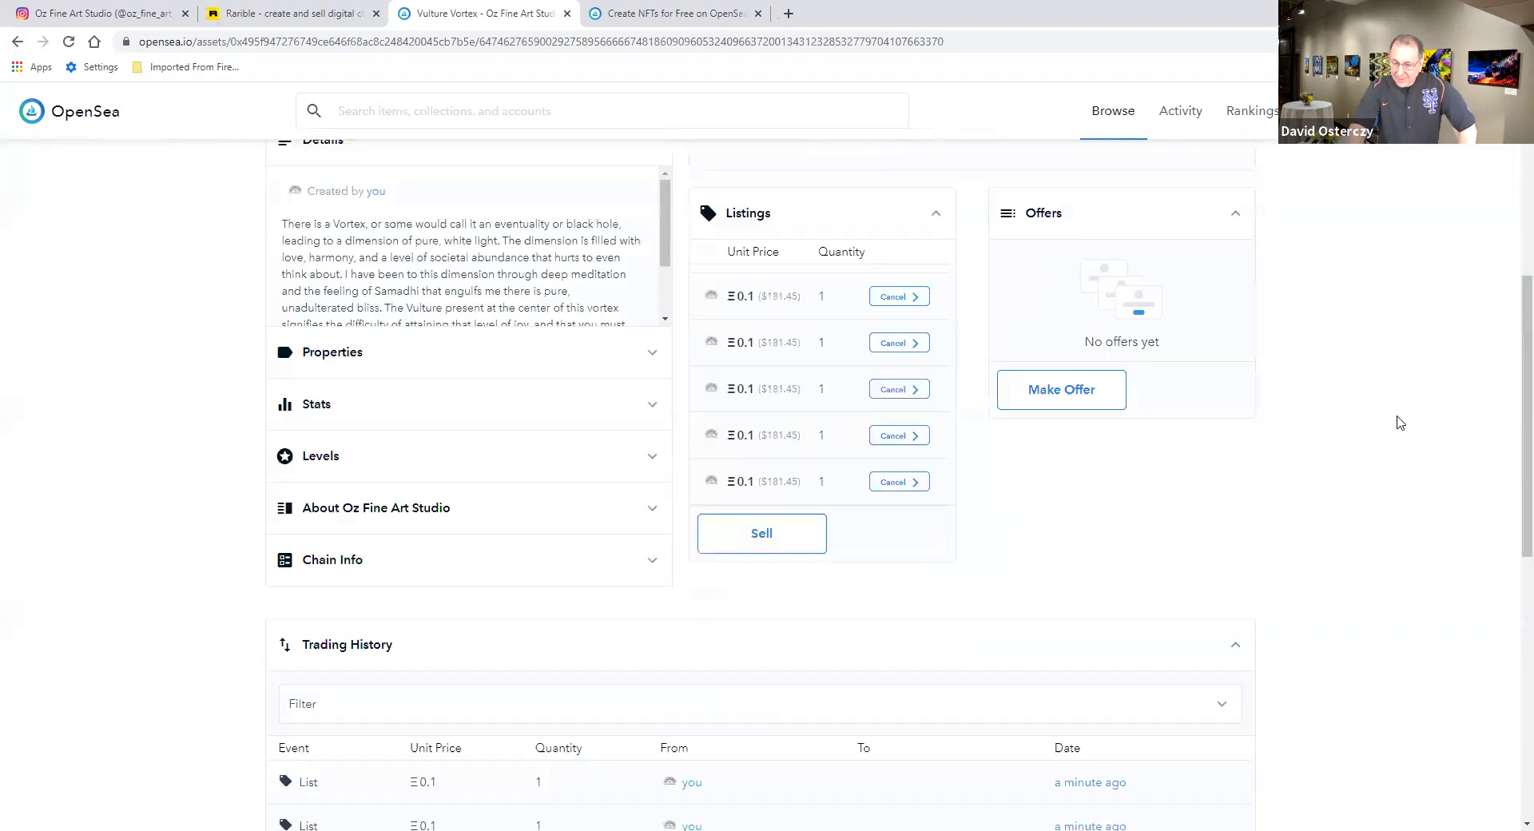
{"action": "scroll", "coordinate": [1253, 461], "scroll_direction": "up", "scroll_amount": 5}
{"action": "scroll", "coordinate": [1253, 461], "scroll_direction": "up", "scroll_amount": 9}
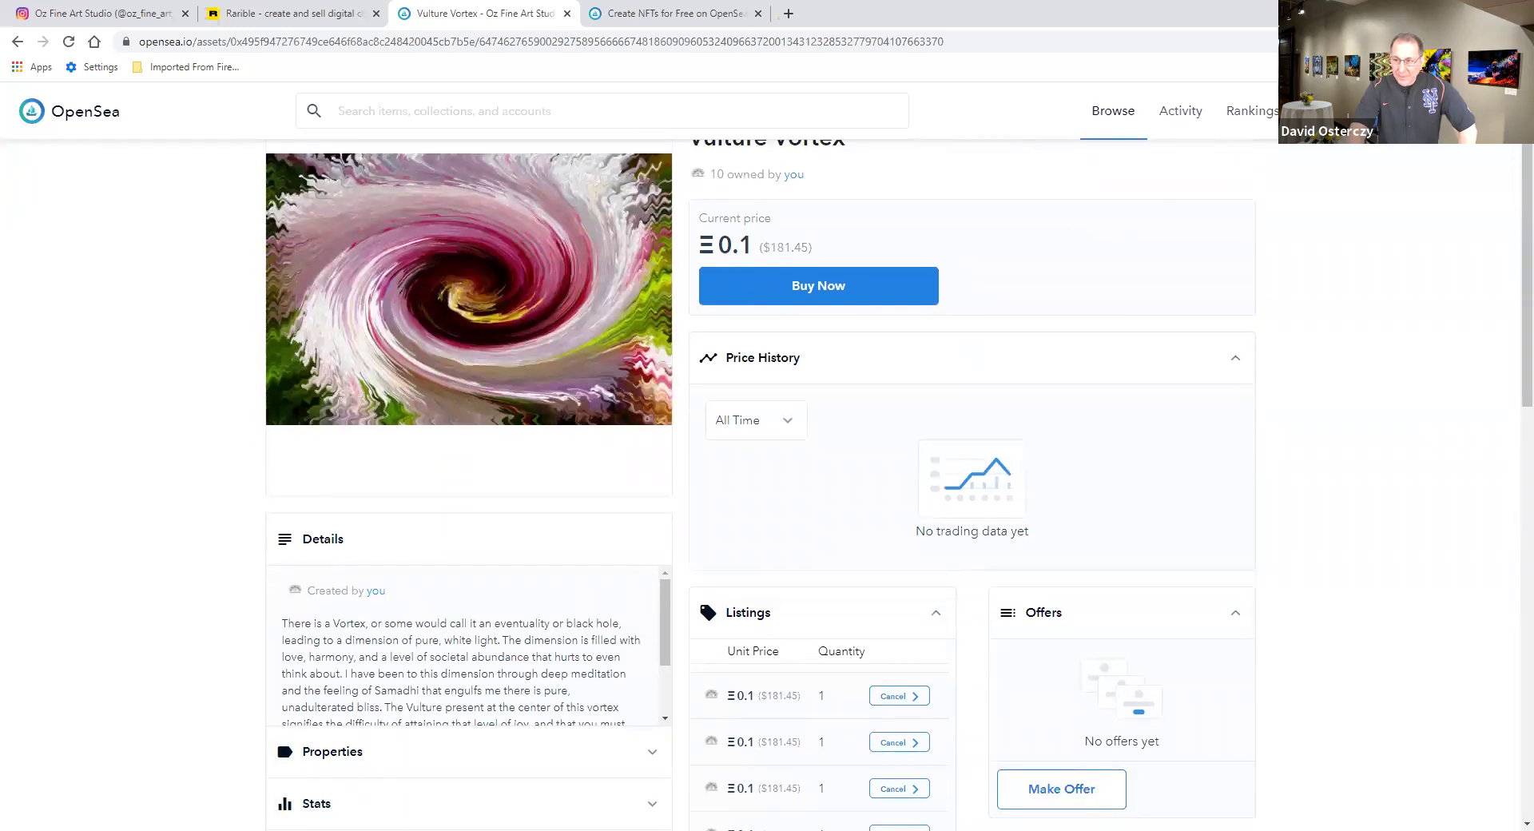
- Open Oz Fine Art Studio from My Collections, check Vulture Vortex at 0.1 ETH, then go back
{"action": "mouse_move", "coordinate": [1331, 110]}
{"action": "left_click", "coordinate": [1371, 164]}
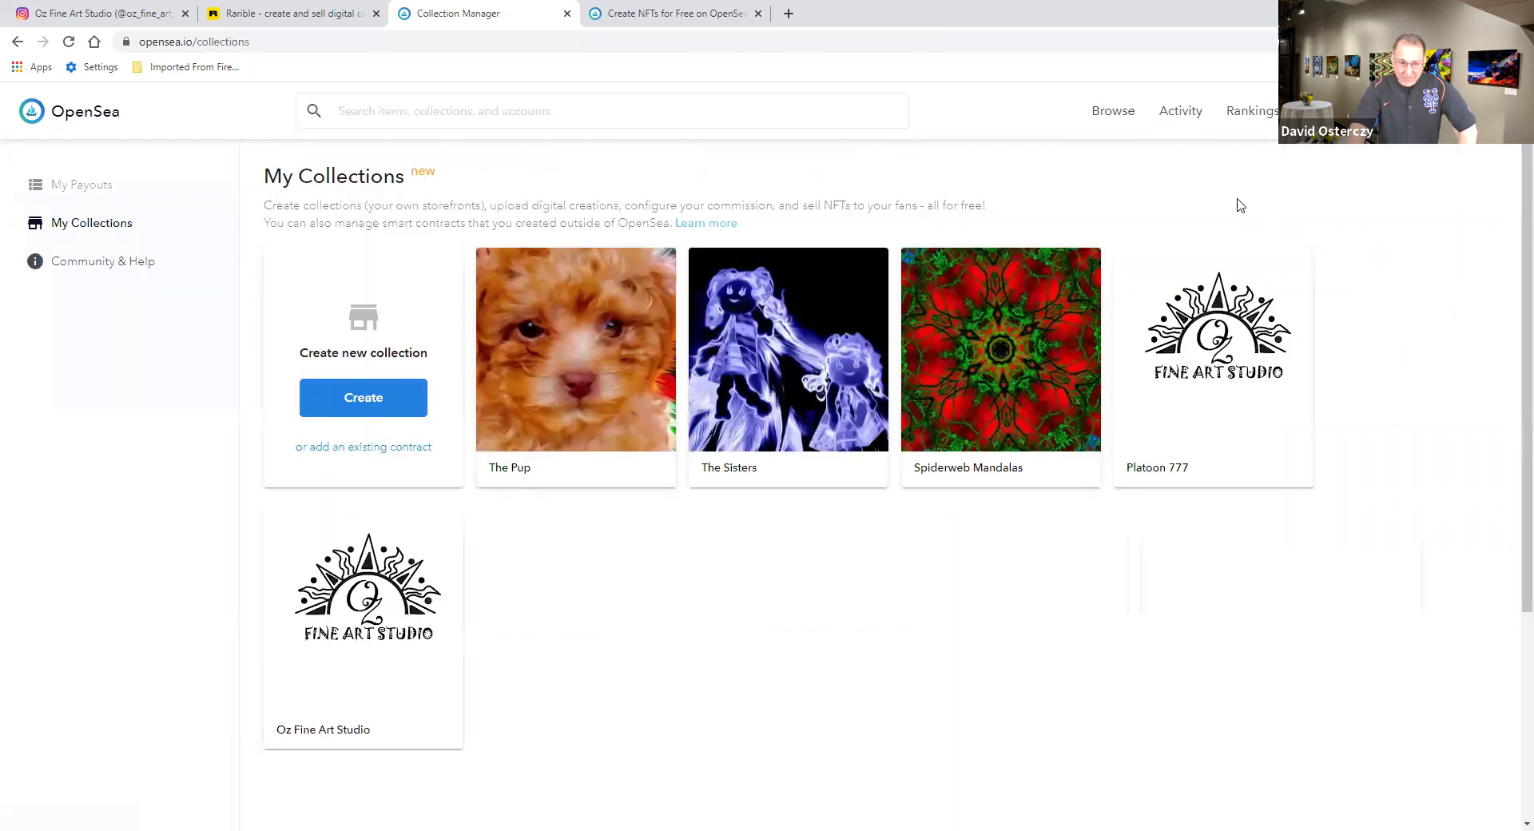
{"action": "left_click", "coordinate": [349, 637]}
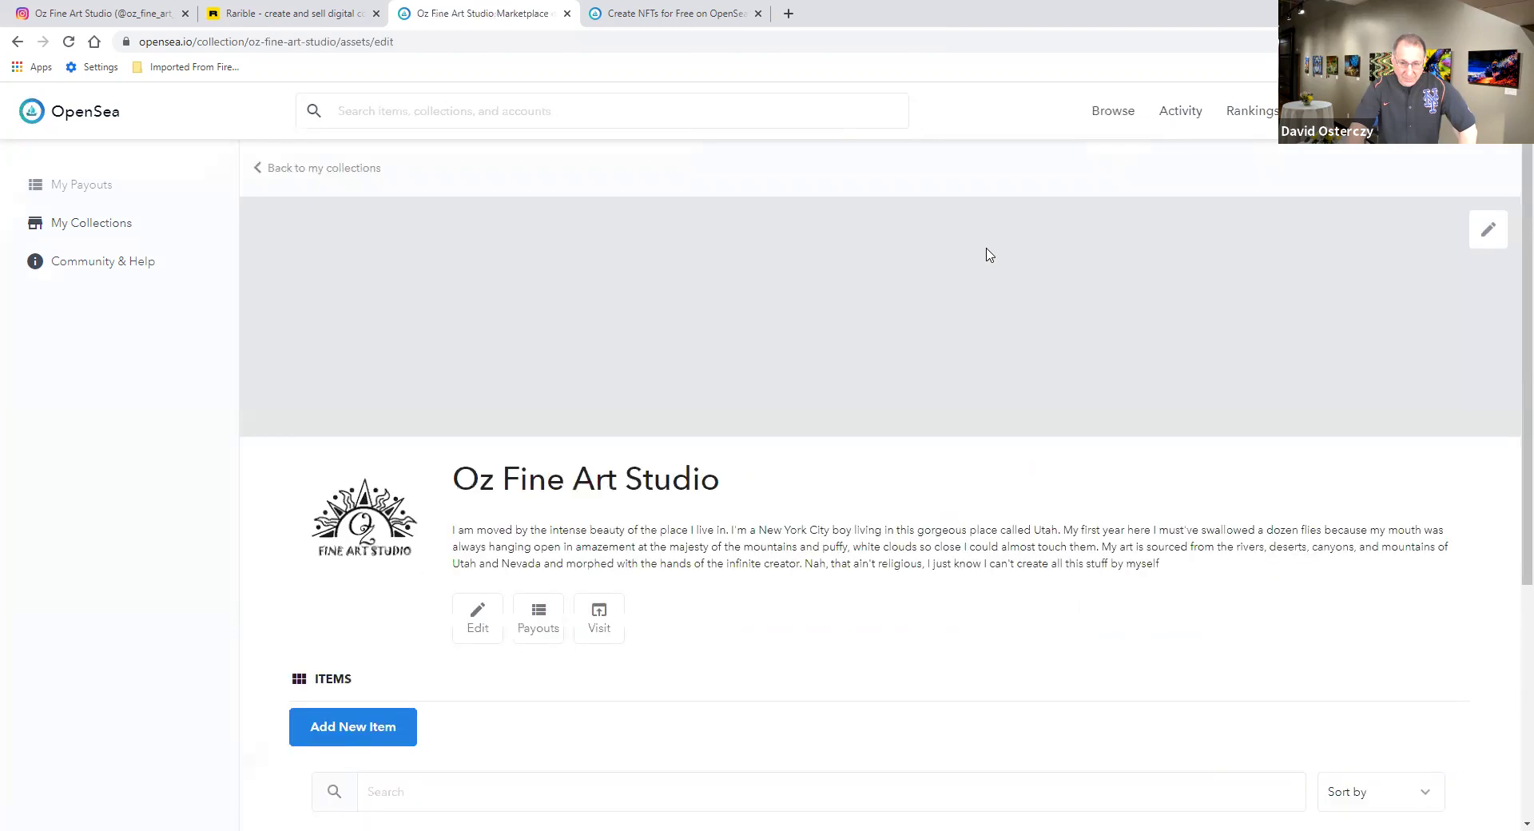
{"action": "scroll", "coordinate": [972, 299], "scroll_direction": "down", "scroll_amount": 4}
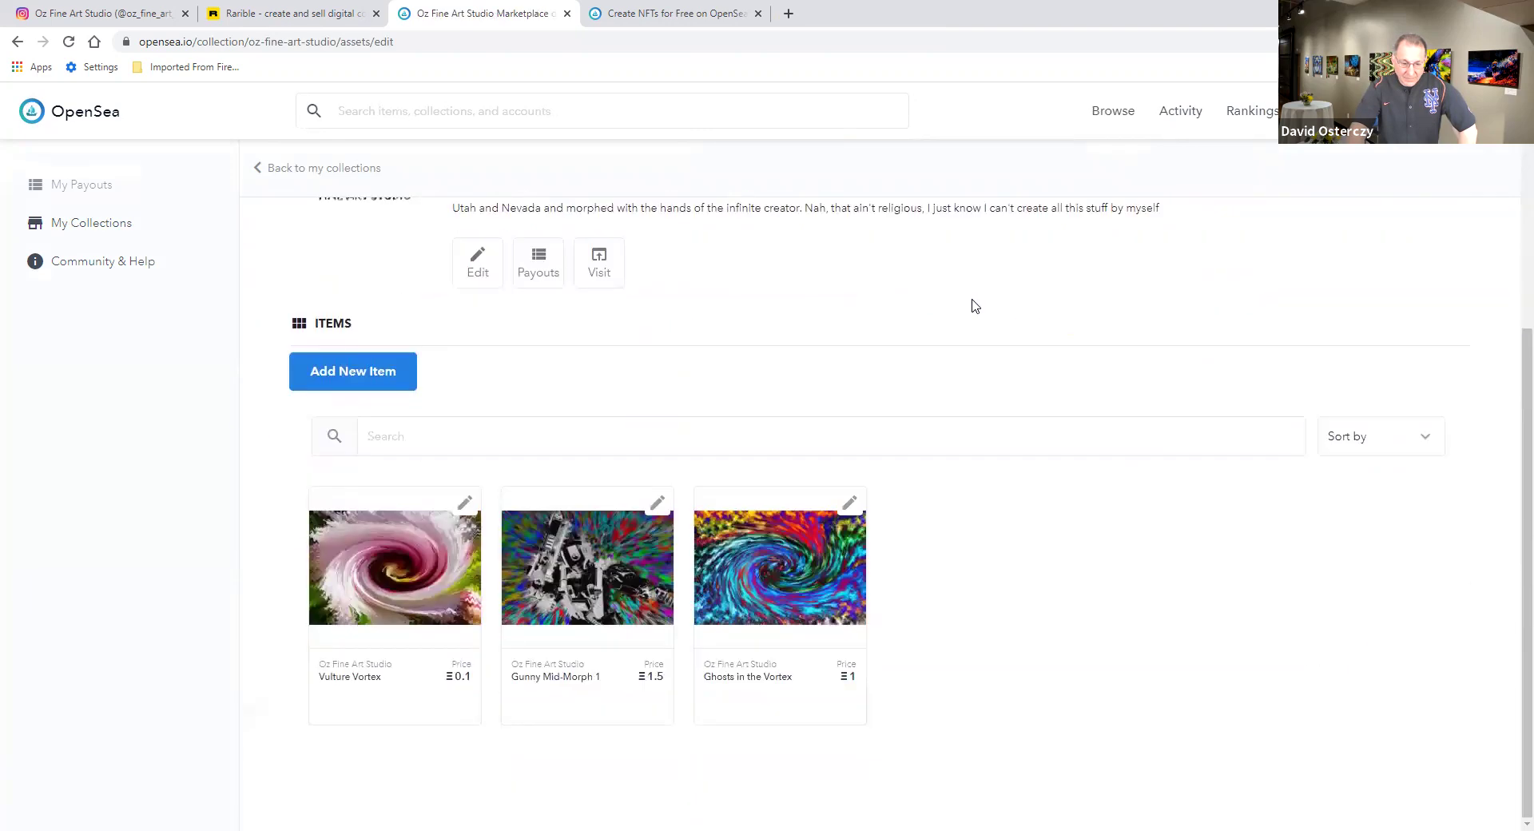
{"action": "left_click", "coordinate": [376, 584]}
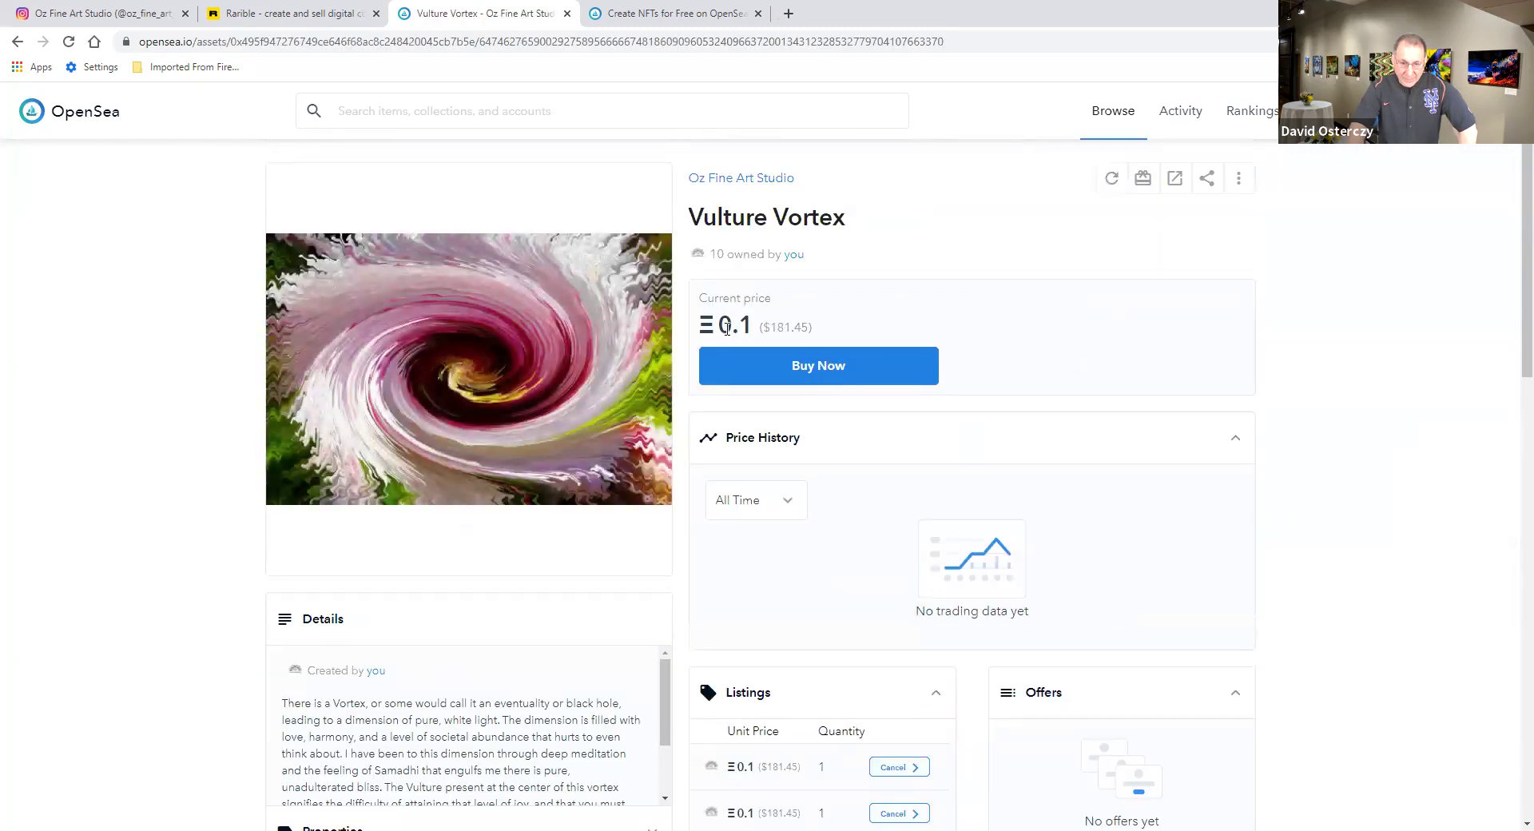
{"action": "scroll", "coordinate": [1038, 436], "scroll_direction": "down", "scroll_amount": 1}
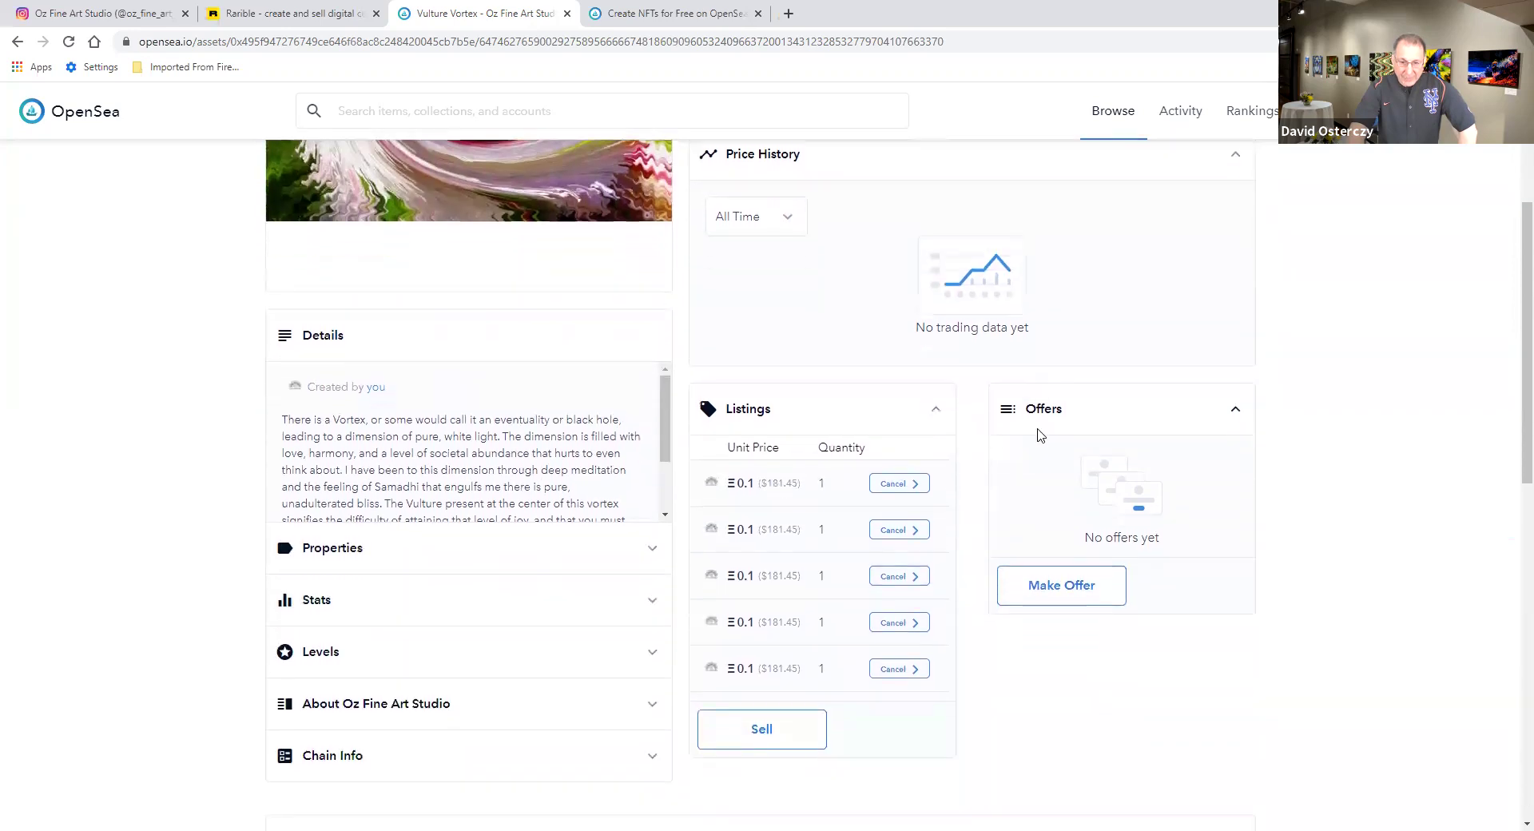
{"action": "scroll", "coordinate": [1041, 435], "scroll_direction": "up", "scroll_amount": 3}
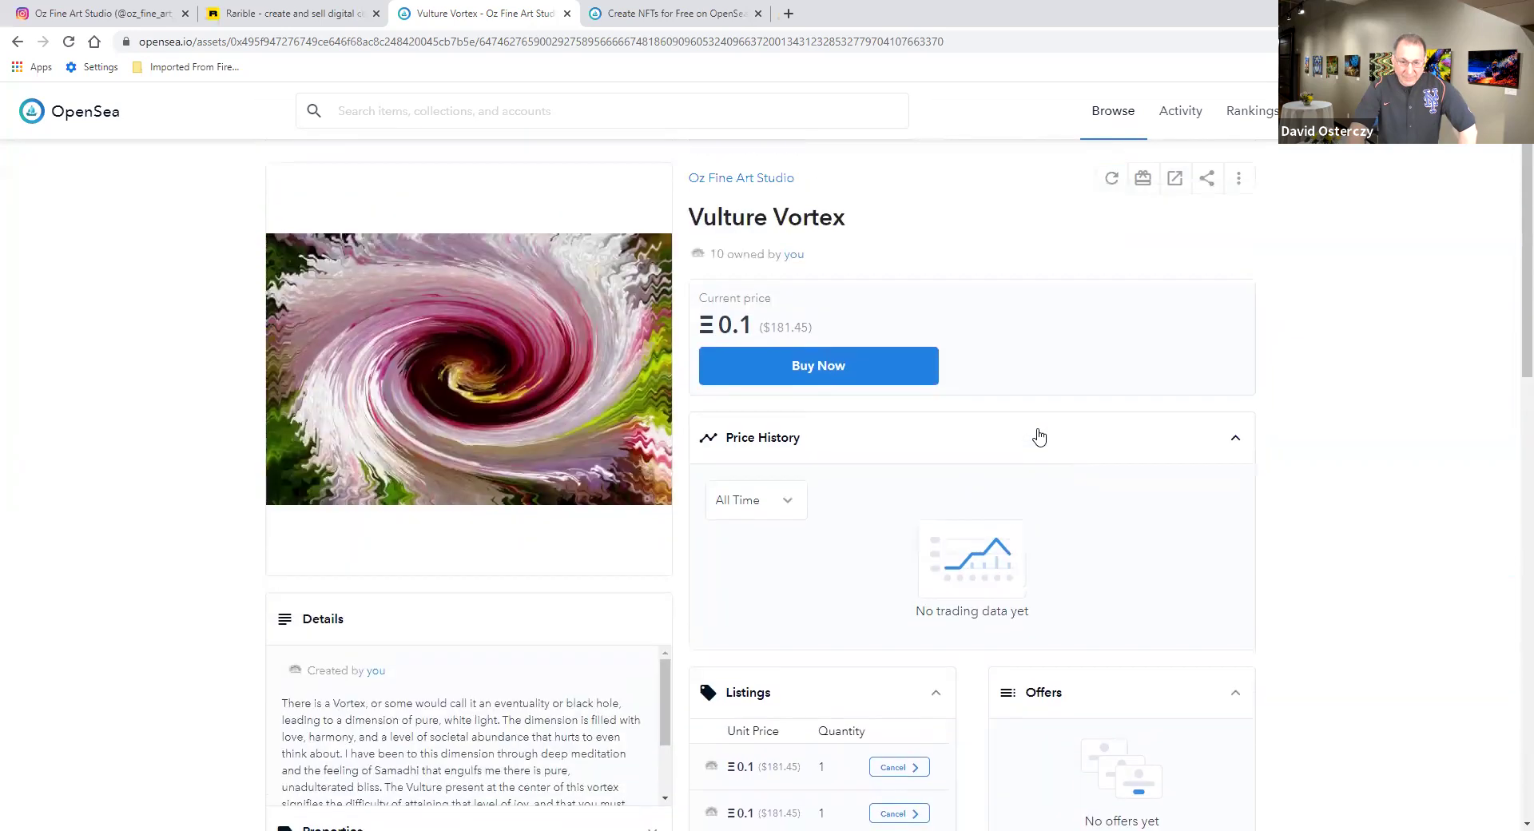
{"action": "left_click", "coordinate": [17, 43]}
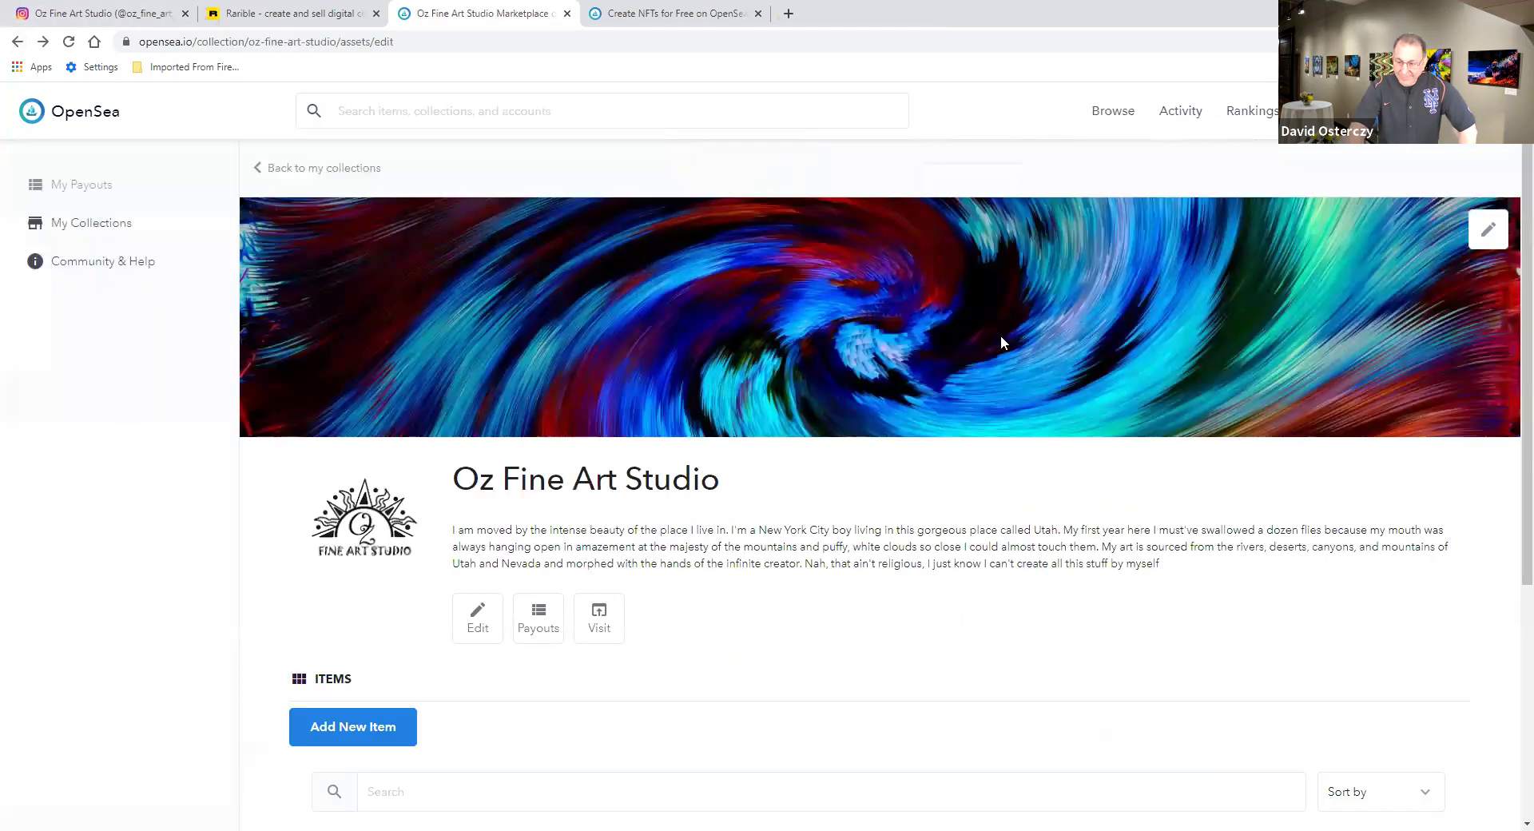